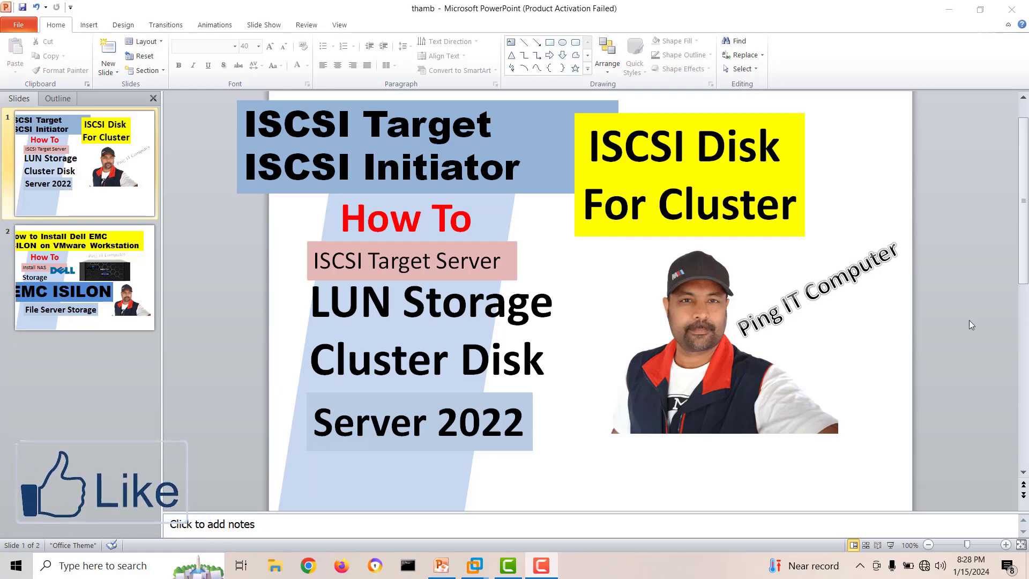
Switch to VMware Workstation, open the ISCSI-SRV console and wake its screen.
left_click(474, 565)
left_click(85, 509)
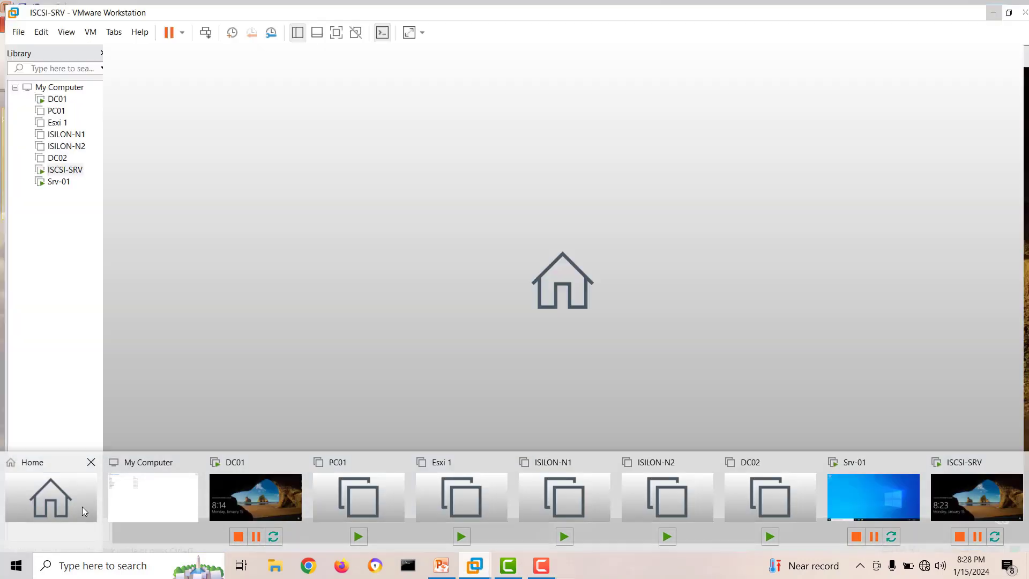
left_click(73, 168)
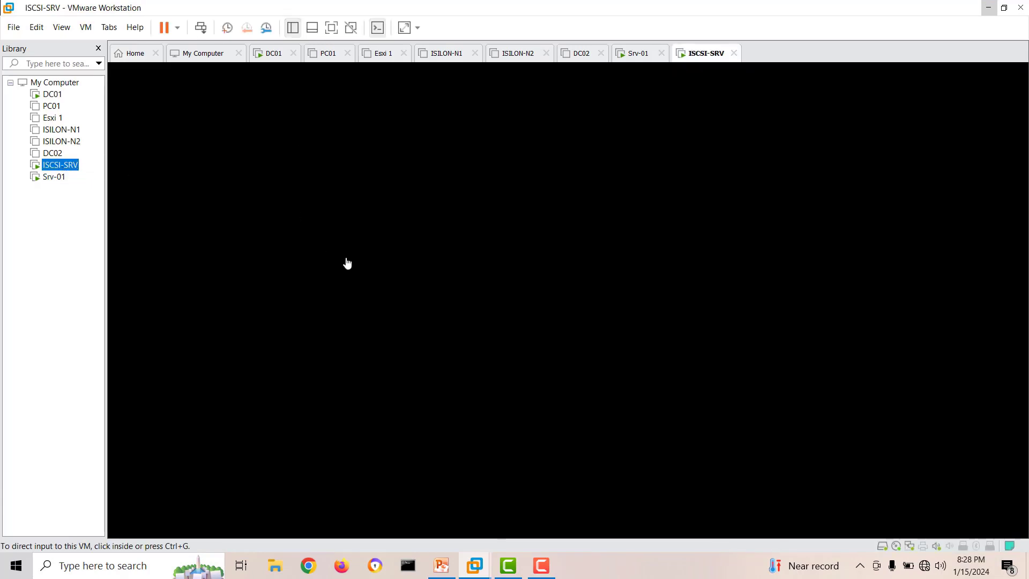
left_click(397, 287)
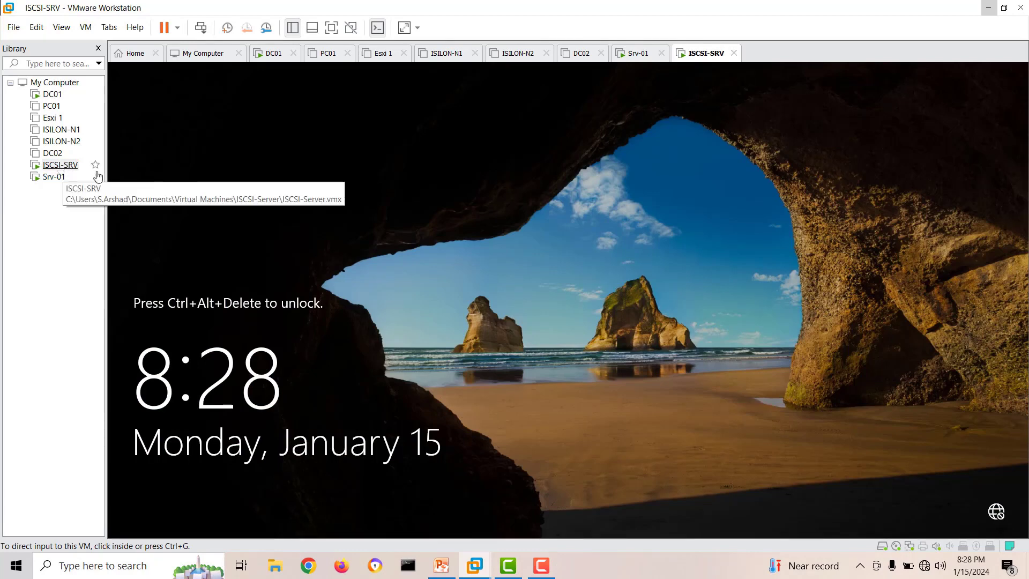
Wake Srv-01 to its lock screen, then return to the ISCSI-SRV virtual machine.
left_click(56, 178)
left_click(496, 236)
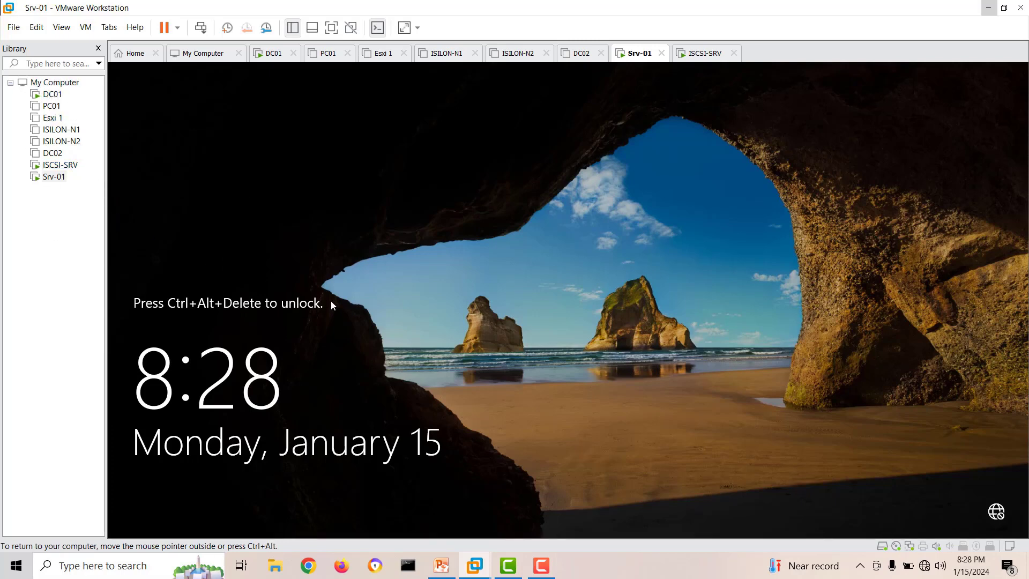
left_click(68, 165)
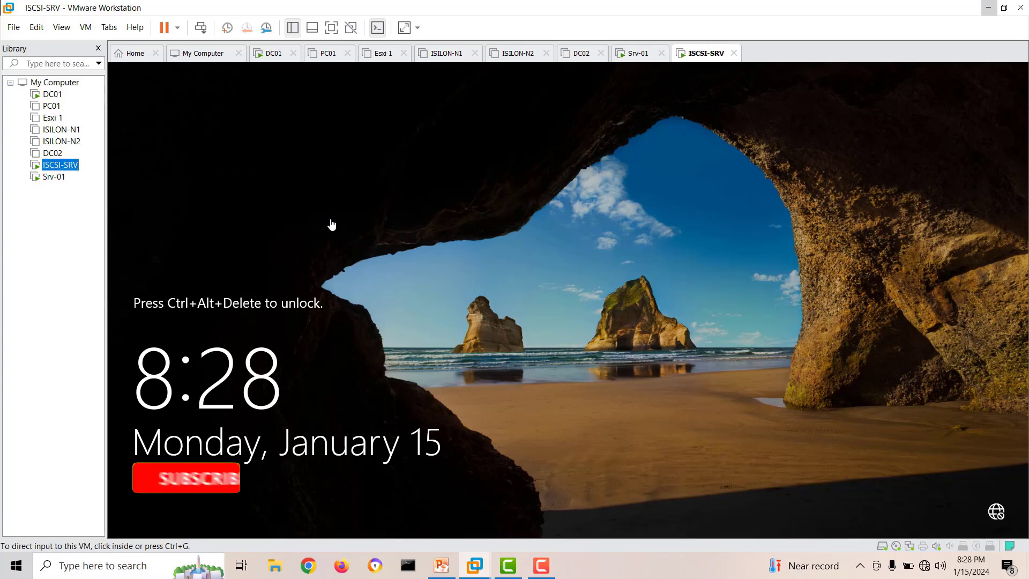
right_click(705, 62)
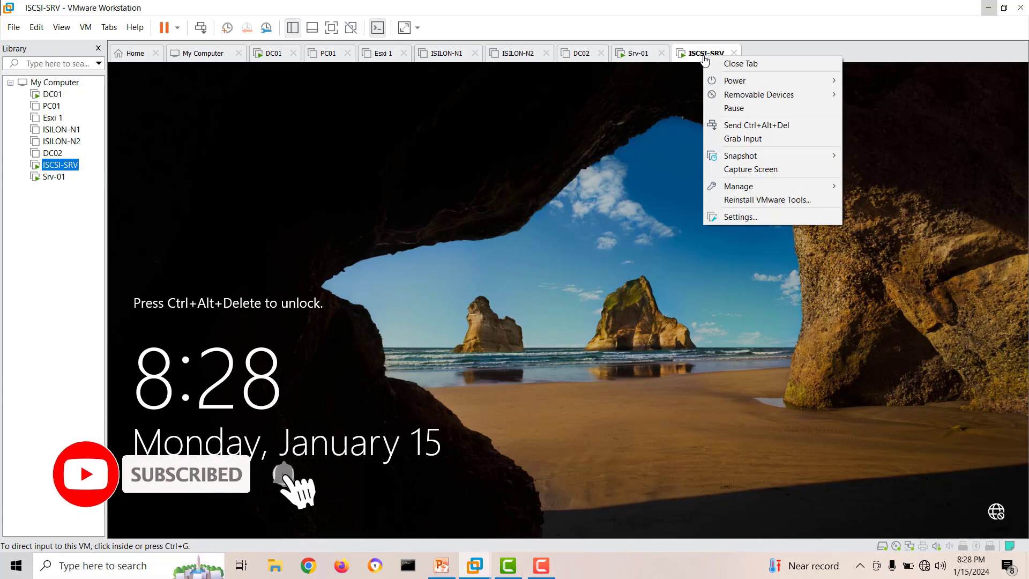
Send Ctrl+Alt+Del to ISCSI-SRV and try signing in as the domain administrator under Other user.
left_click(744, 128)
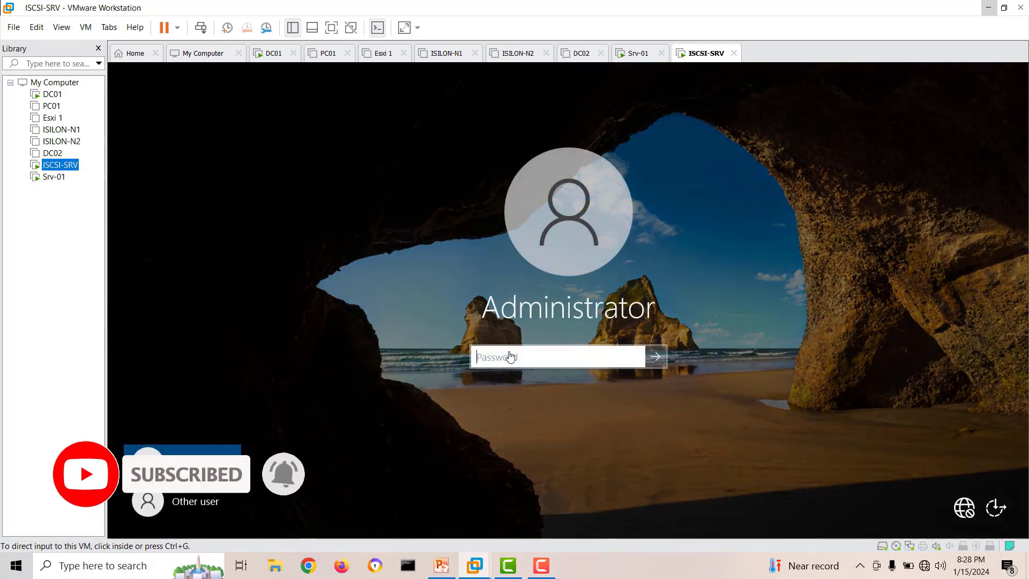
left_click(485, 358)
left_click(194, 503)
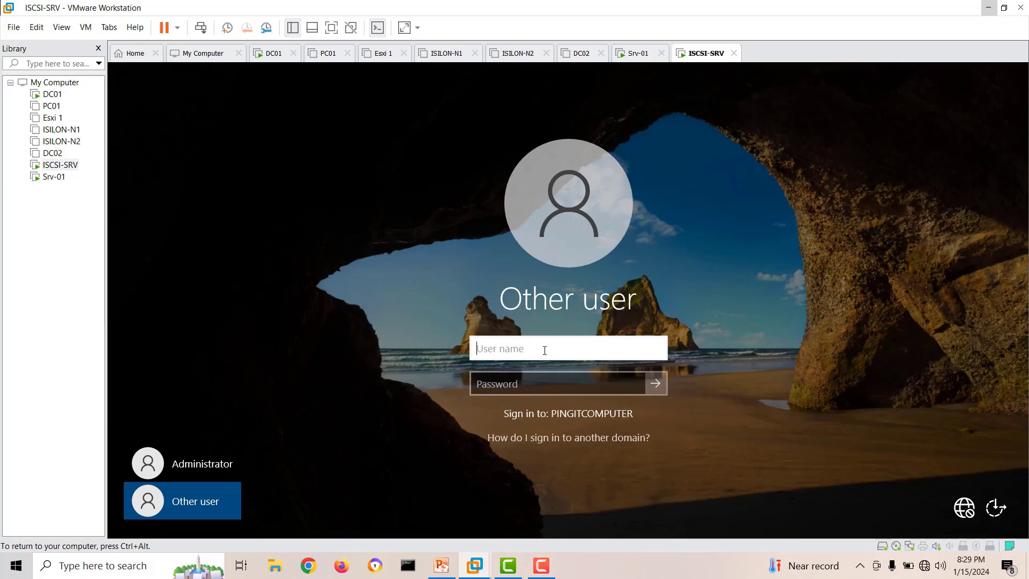
type("Pingipco")
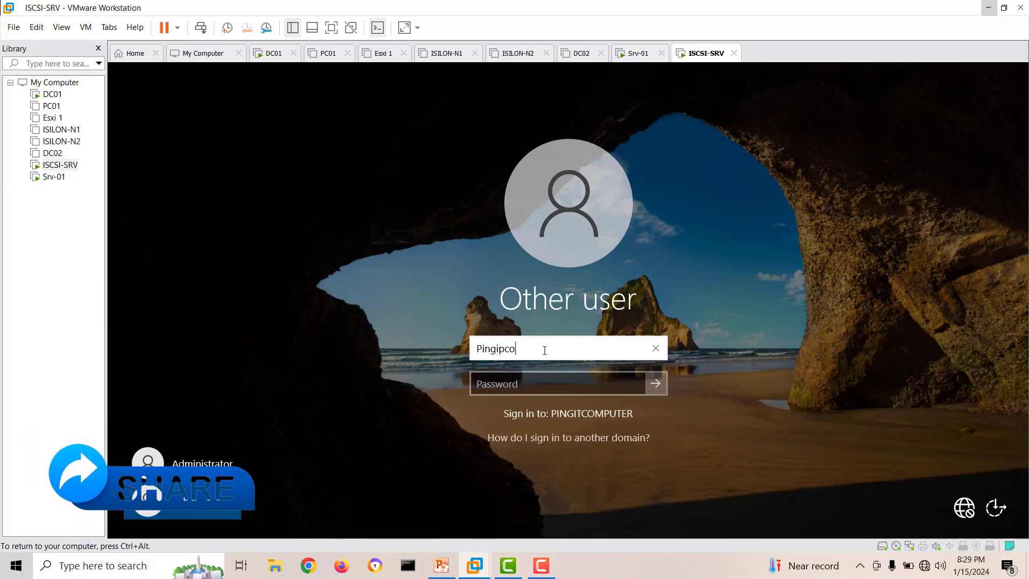
type("mputer\\admi")
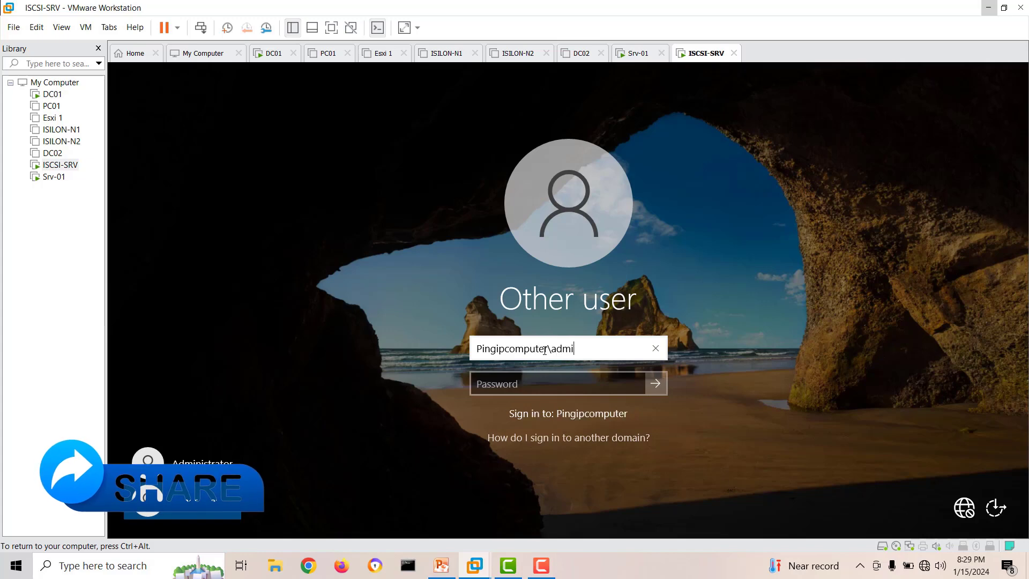
type("nistrator")
key("Tab")
type("P")
key("Return")
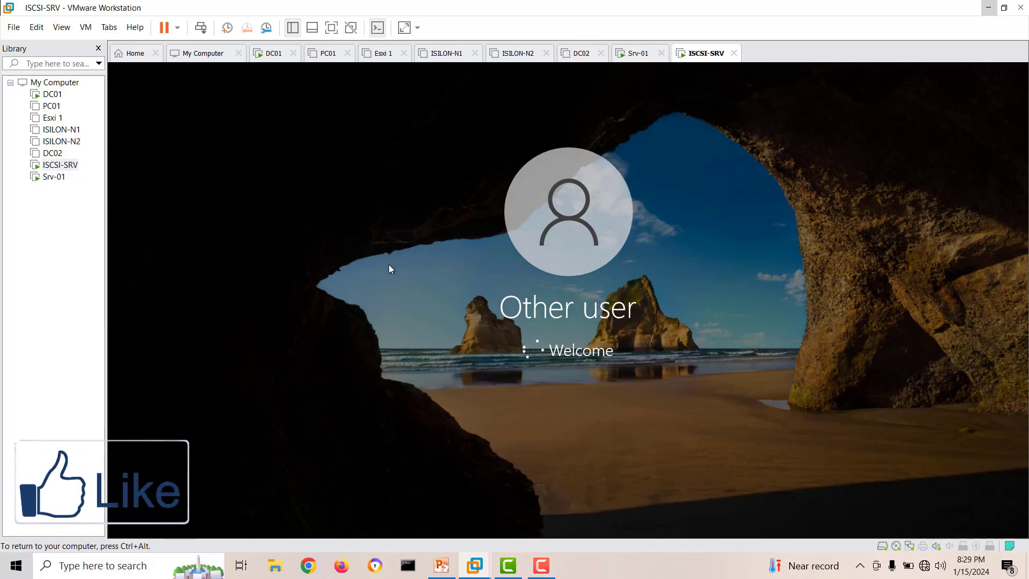
Fix the misspelled domain name, re-enter the administrator password and sign in again.
left_click(592, 390)
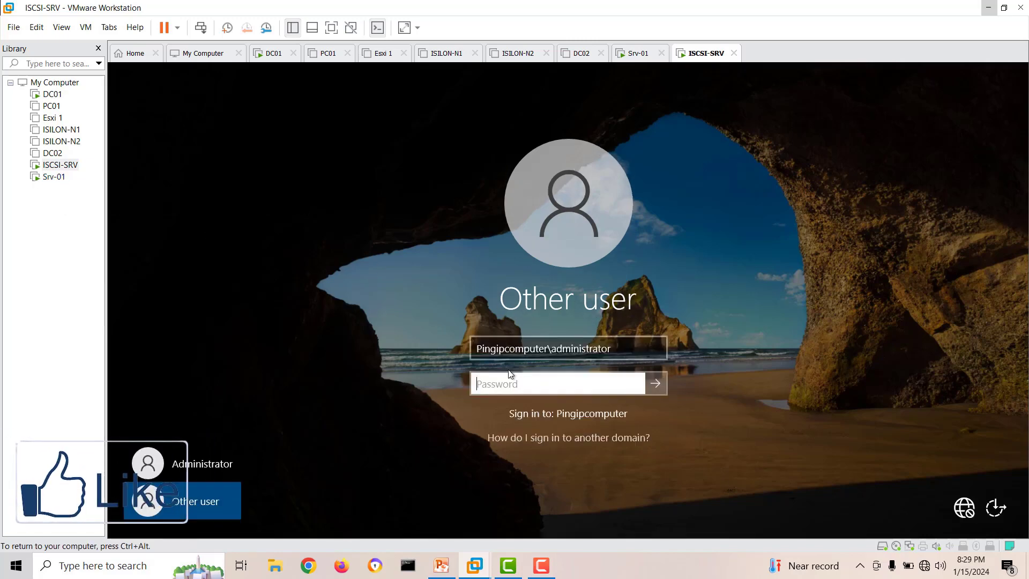
left_click(499, 350)
key("BackSpace")
type("t")
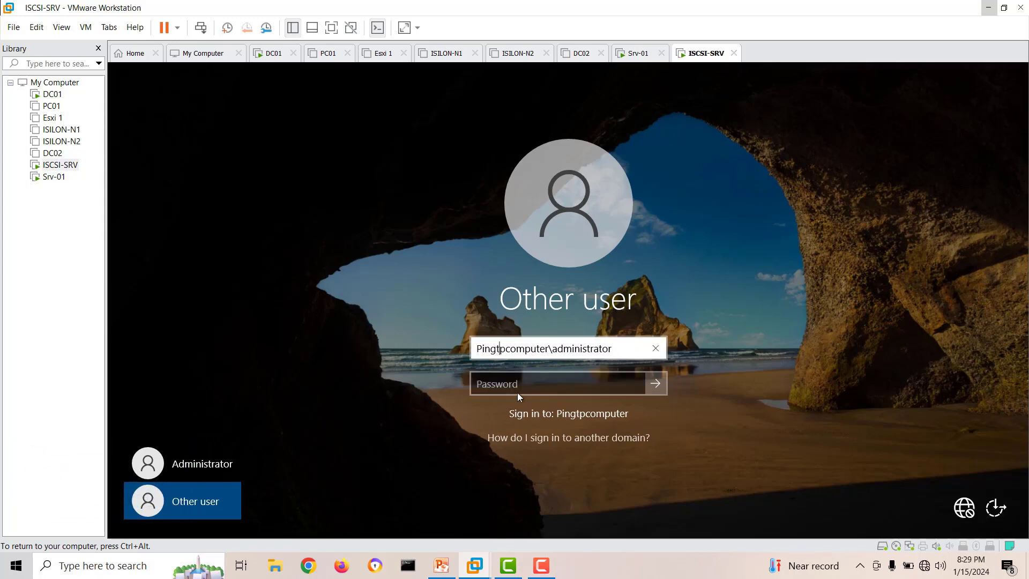
left_click(516, 392)
left_click(505, 348)
key("BackSpace")
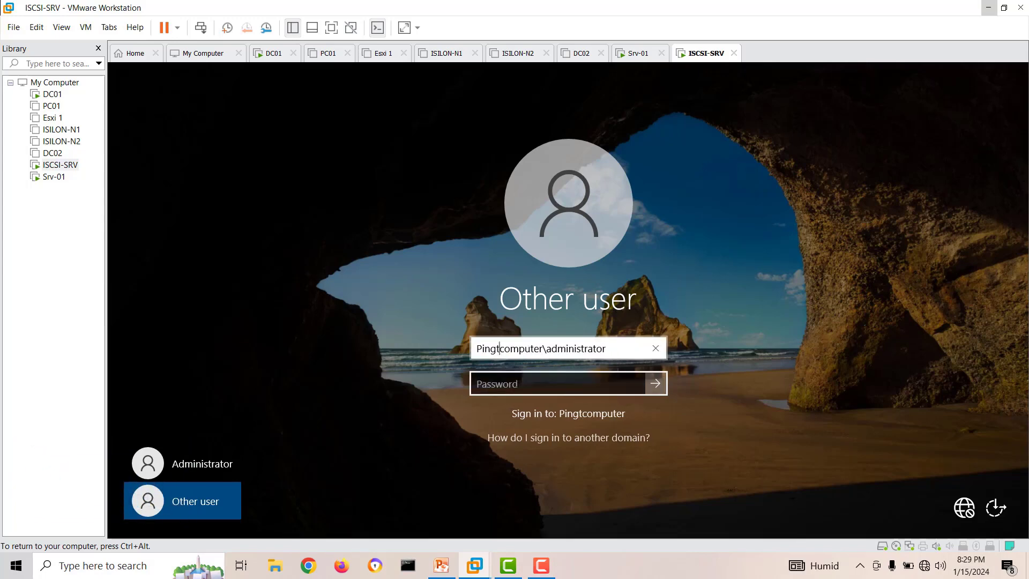
key("BackSpace")
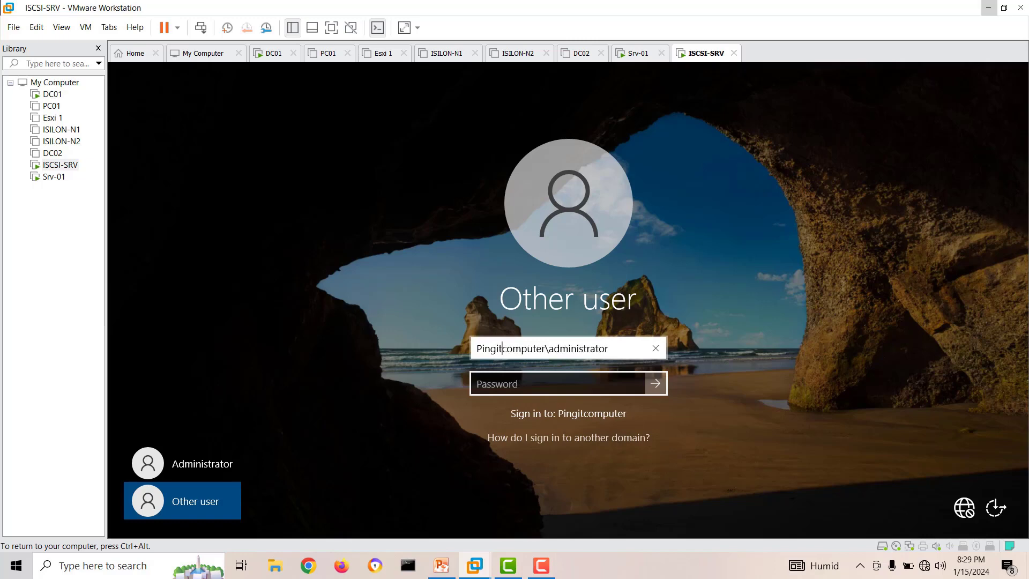
left_click(527, 381)
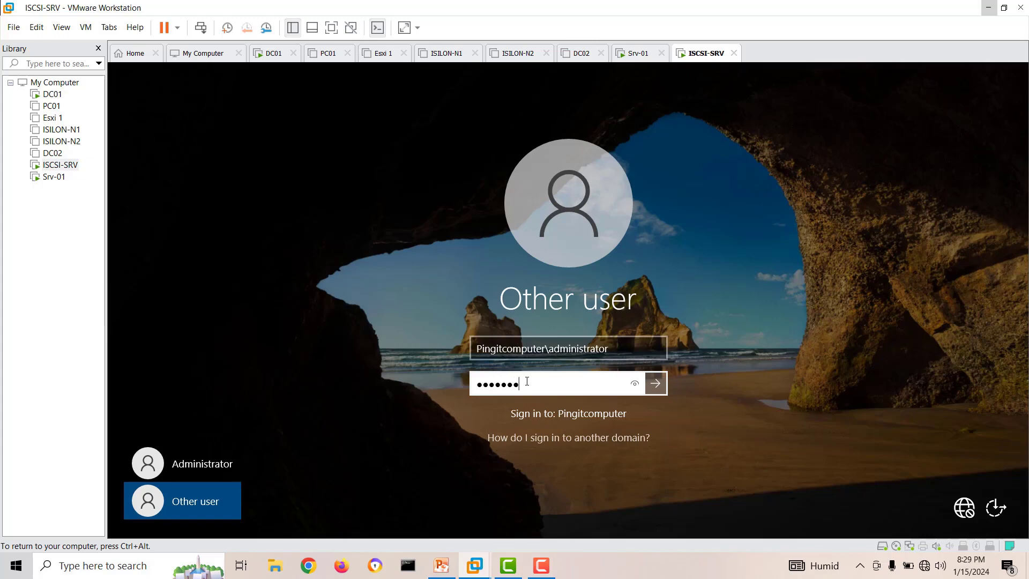
key("Return")
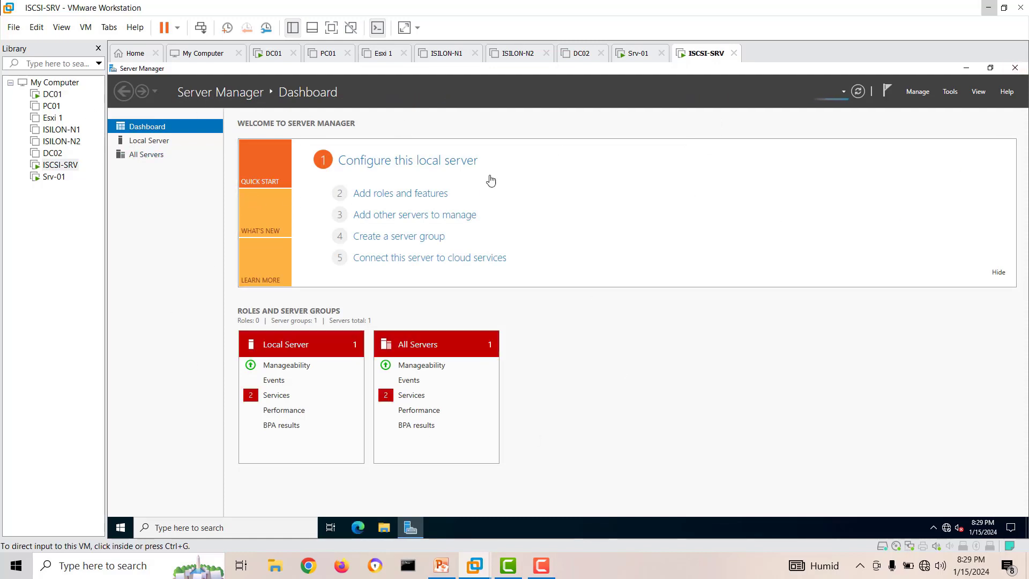
Review Local Server properties and the File and Storage Services servers, then launch Add Roles and Features.
left_click(151, 145)
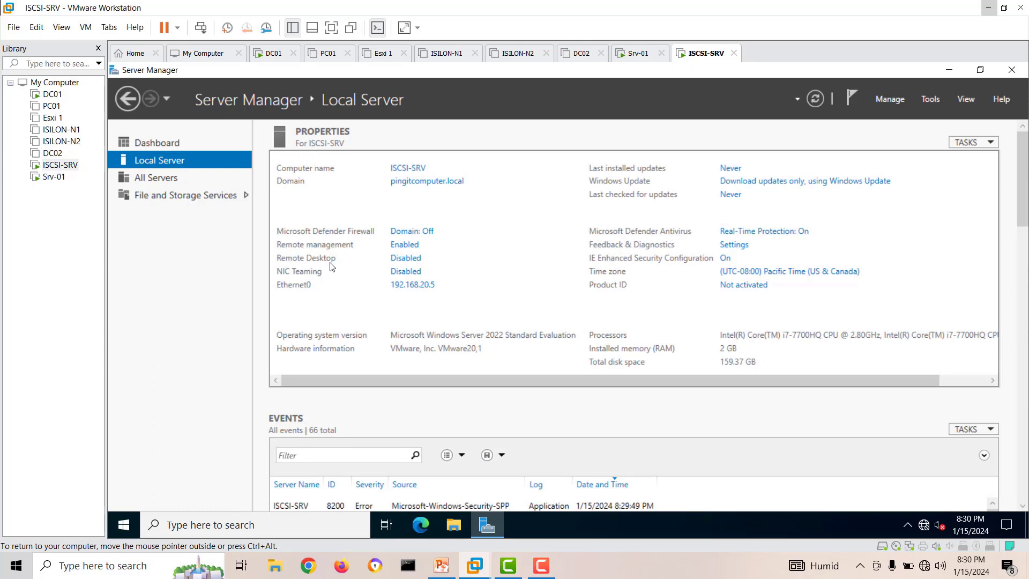
left_click(167, 195)
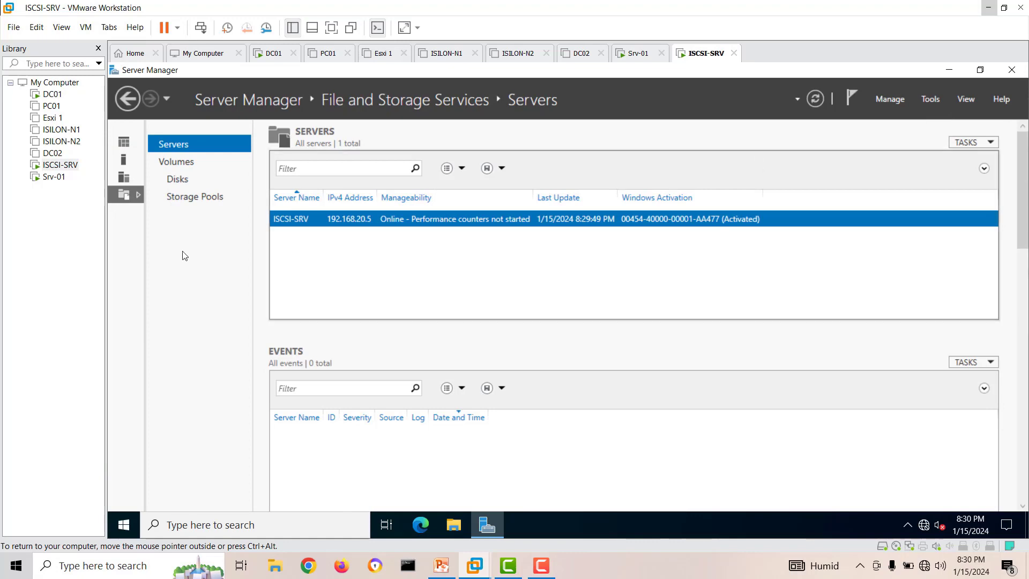
left_click(124, 141)
left_click(487, 231)
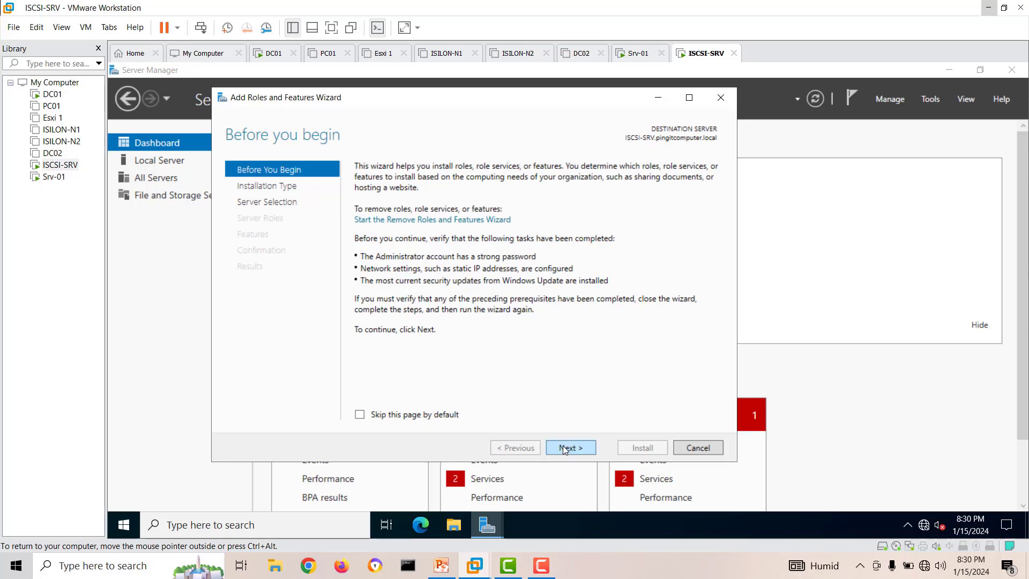
Advance the wizard to Server Roles with ISCSI-SRV as destination and expand File and iSCSI Services.
left_click(565, 449)
left_click(565, 449)
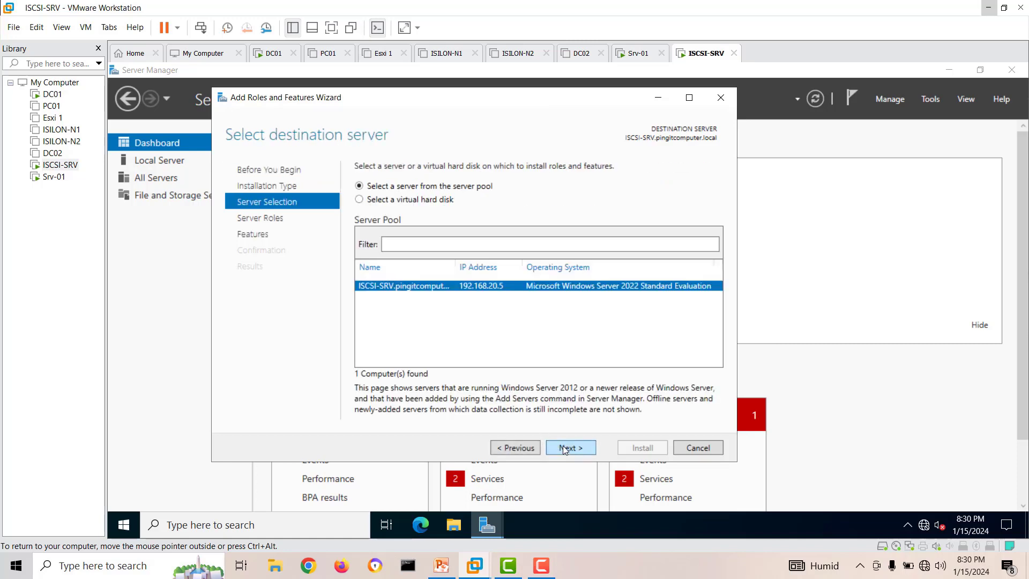
left_click(565, 449)
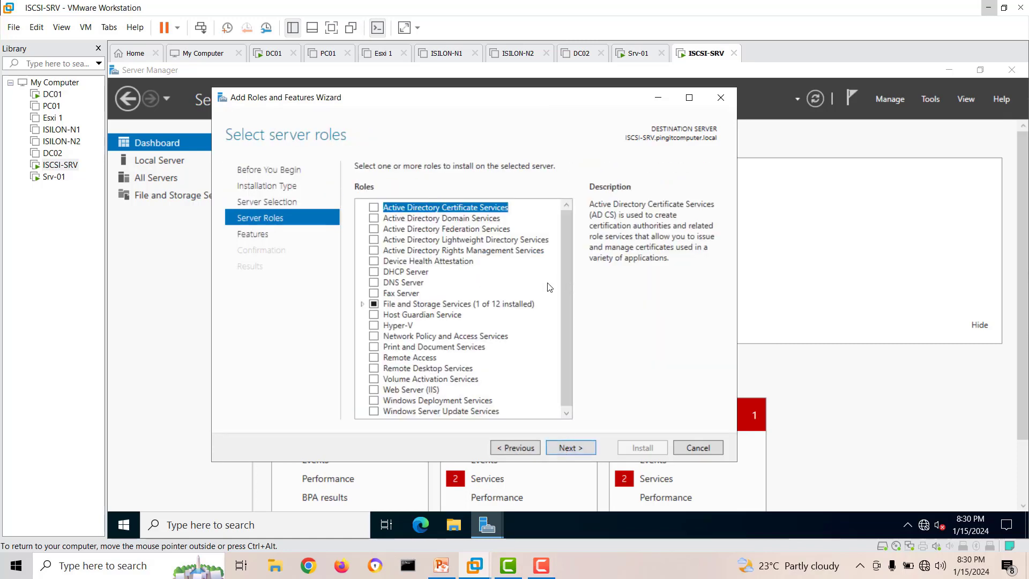
left_click(362, 304)
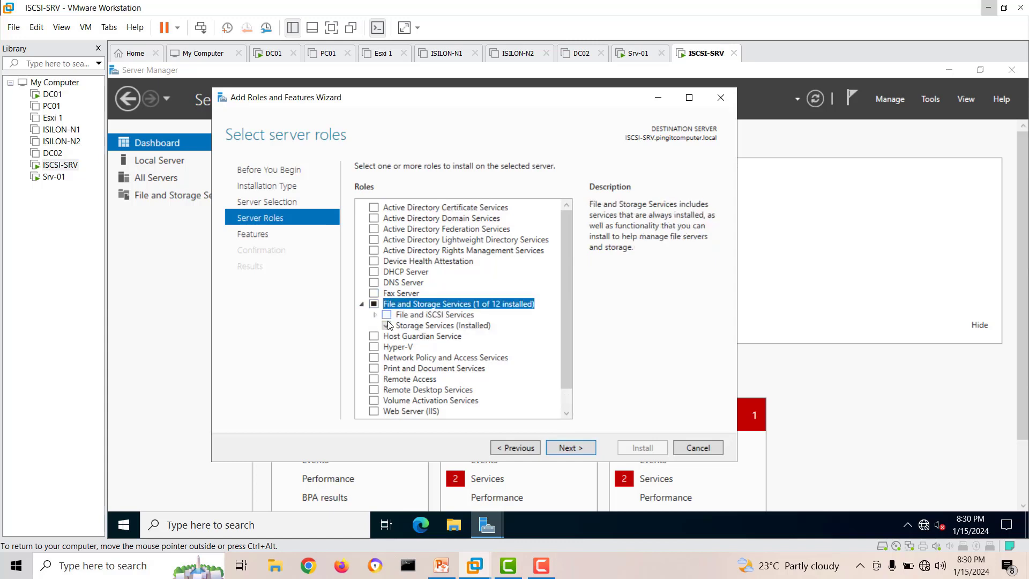
left_click(375, 314)
scroll(561, 320, "down", 1)
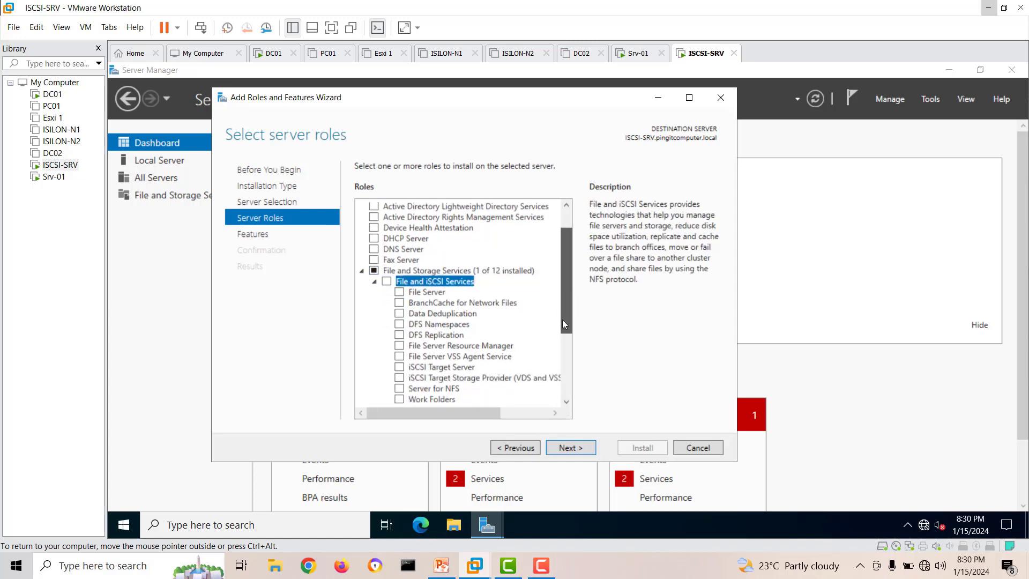
scroll(561, 319, "down", 1)
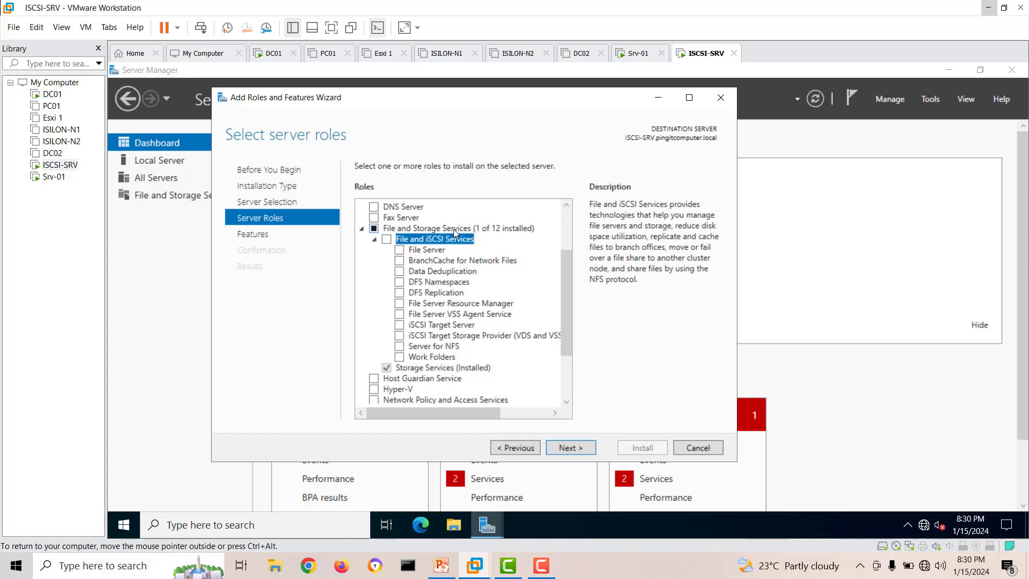
left_click(448, 326)
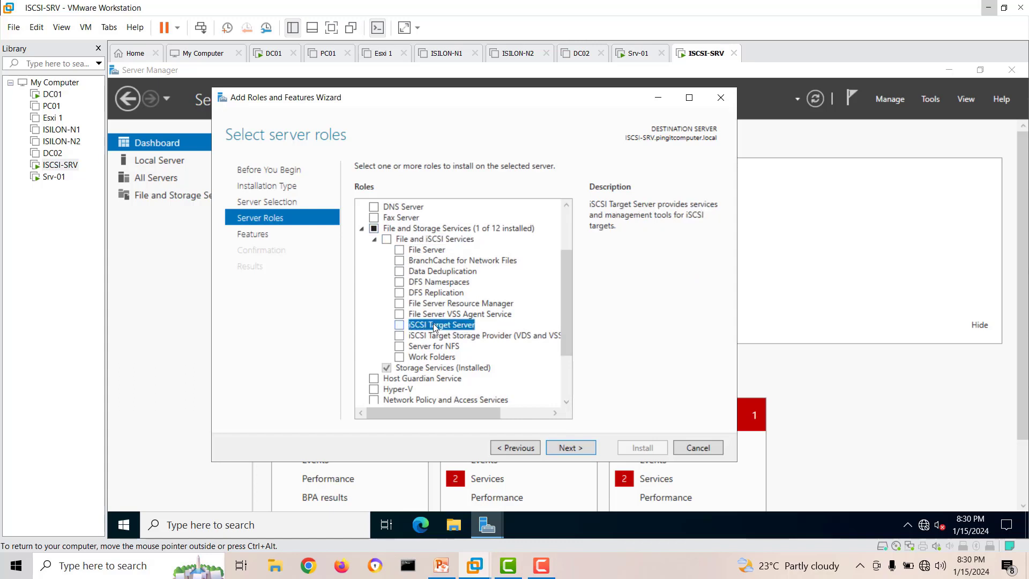
Select the iSCSI Target Server and iSCSI Target Storage Provider roles, accepting required features.
left_click(386, 240)
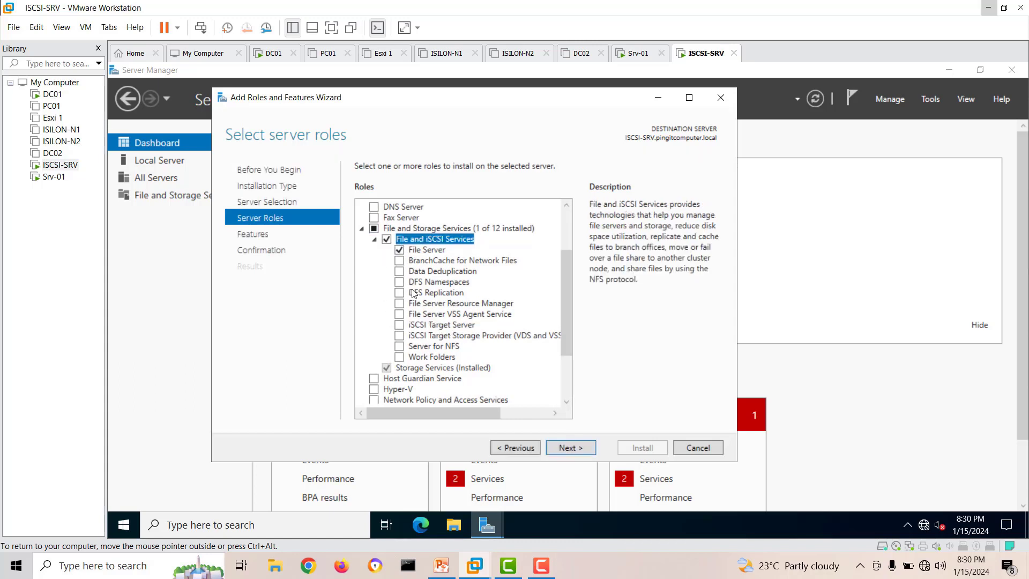
left_click(400, 325)
left_click(492, 393)
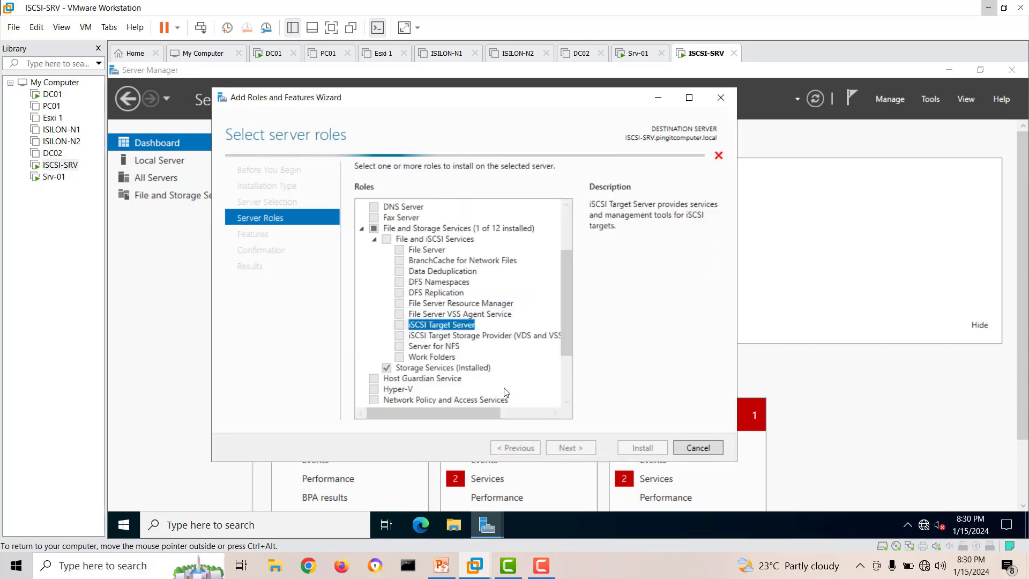
left_click(400, 336)
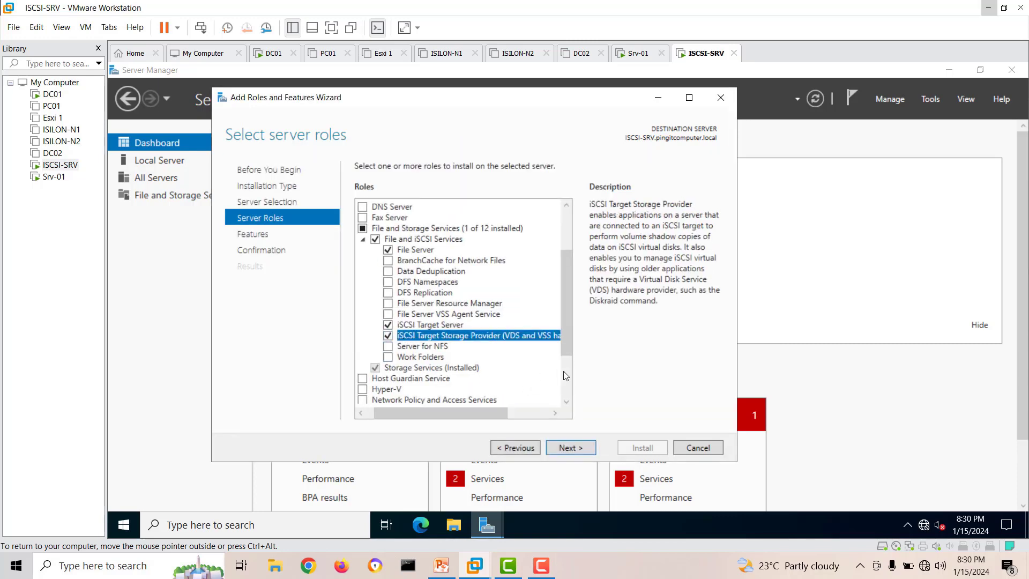
left_click(428, 326)
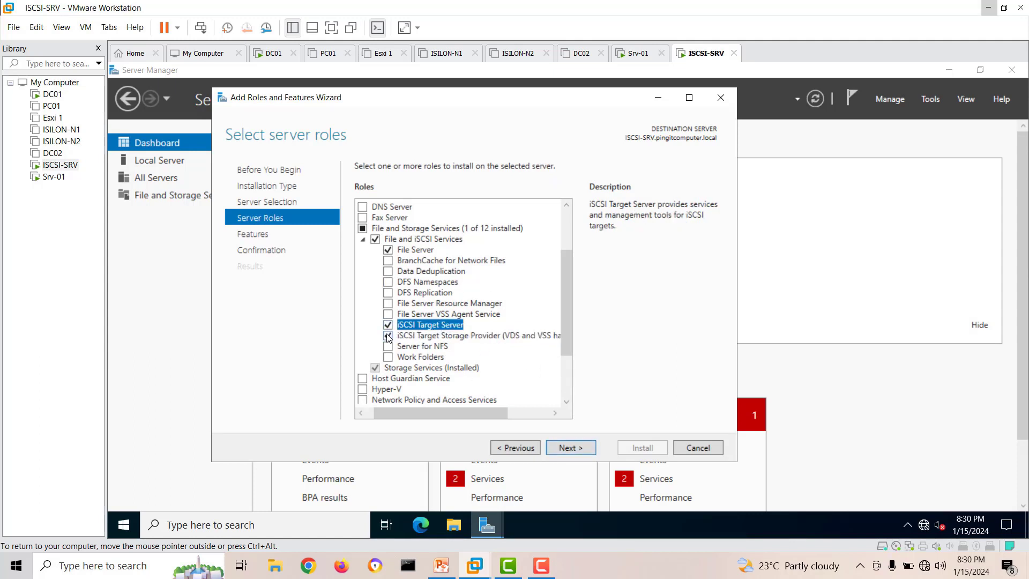
Skip the features page and start the role installation.
left_click(575, 448)
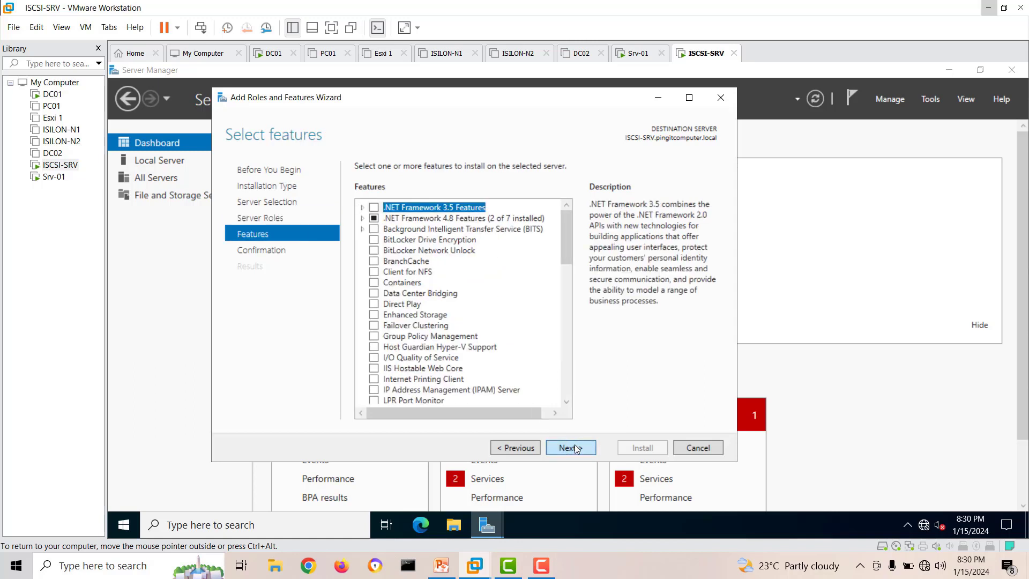
left_click(575, 448)
left_click(644, 449)
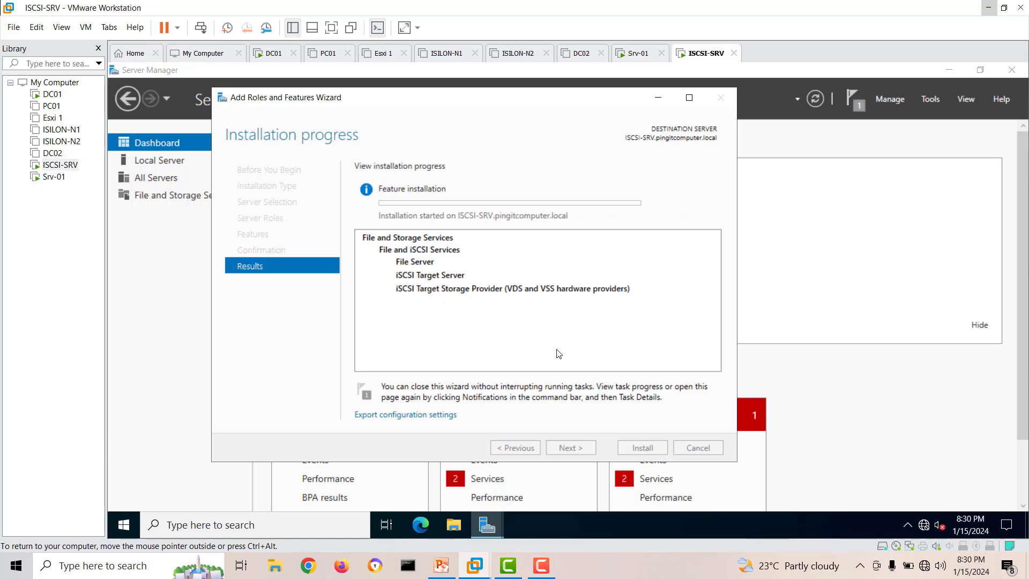
left_click(455, 523)
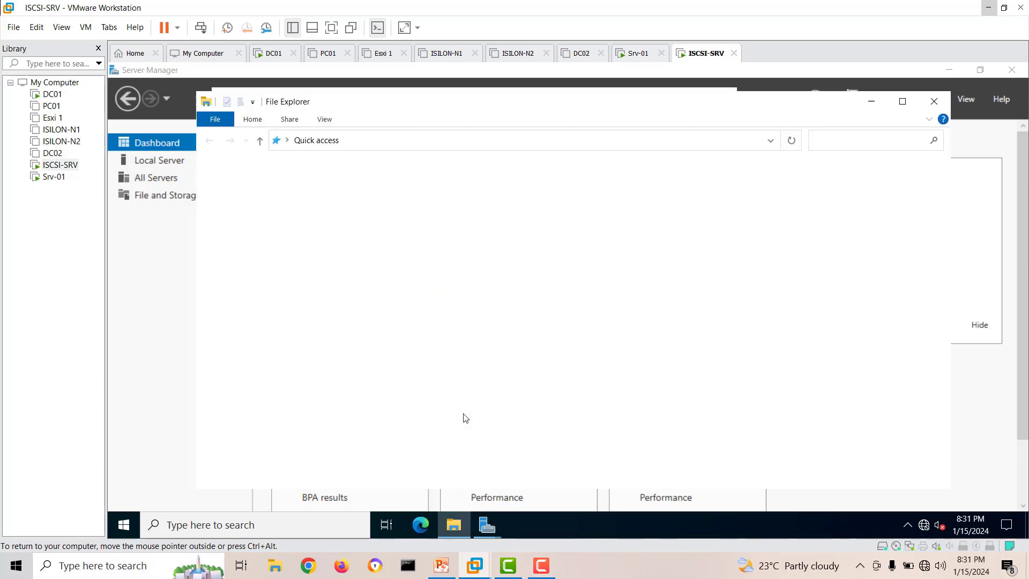
Check the drives under This PC in File Explorer, then close it.
left_click(250, 260)
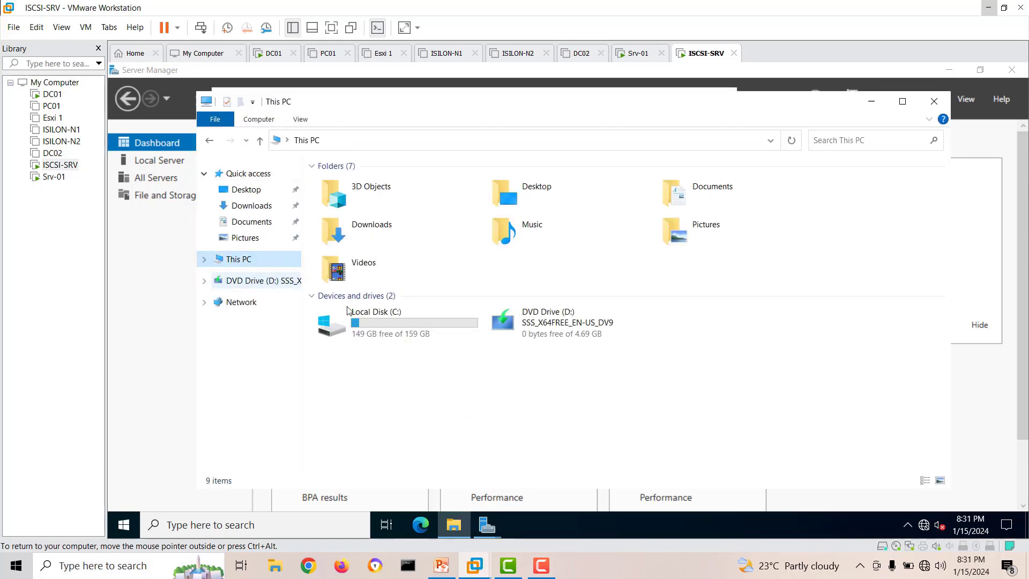
left_click(389, 328)
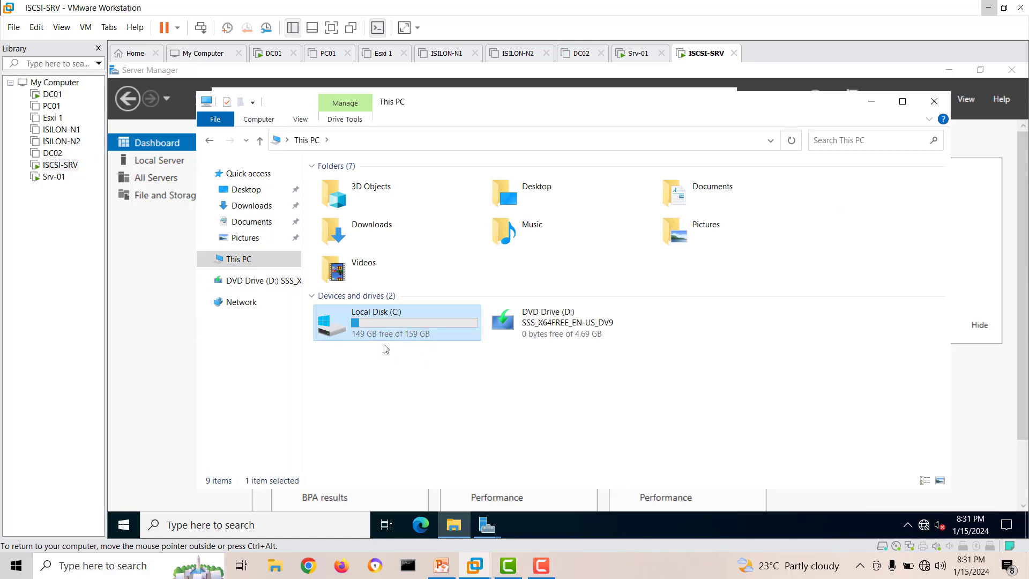
left_click(934, 101)
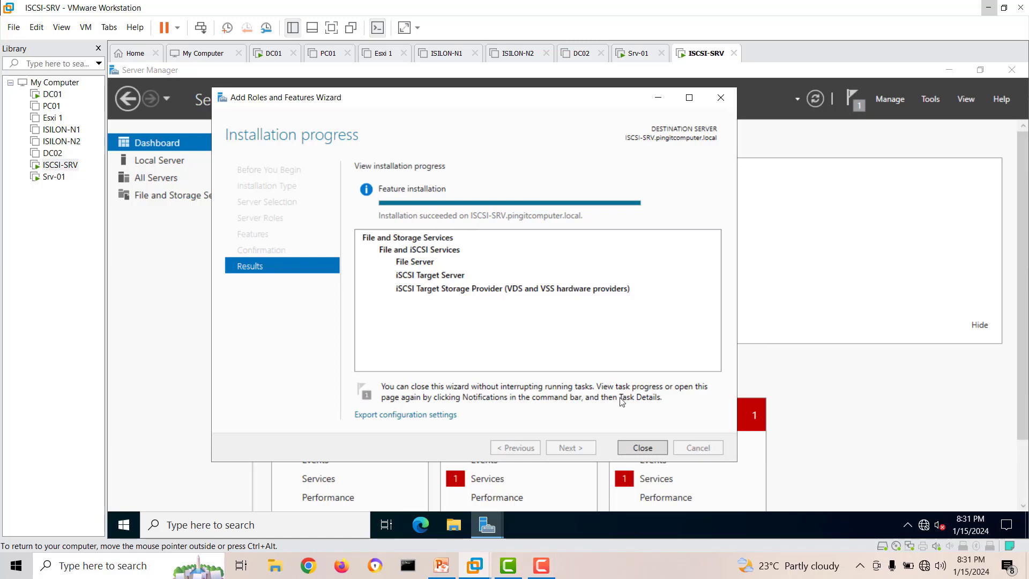
Close the finished installation wizard and restart Server Manager from the Start menu.
left_click(632, 447)
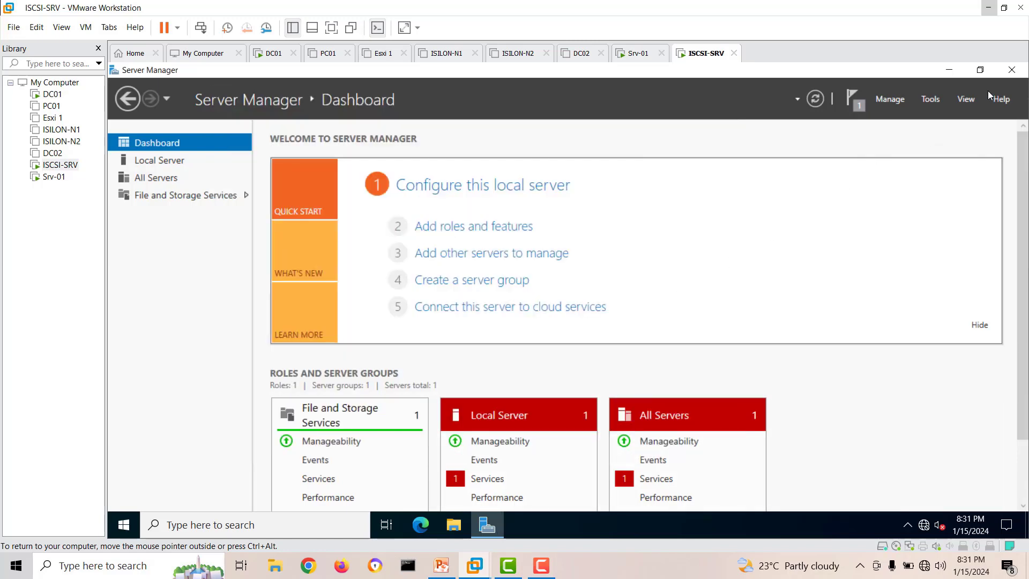
left_click(1011, 69)
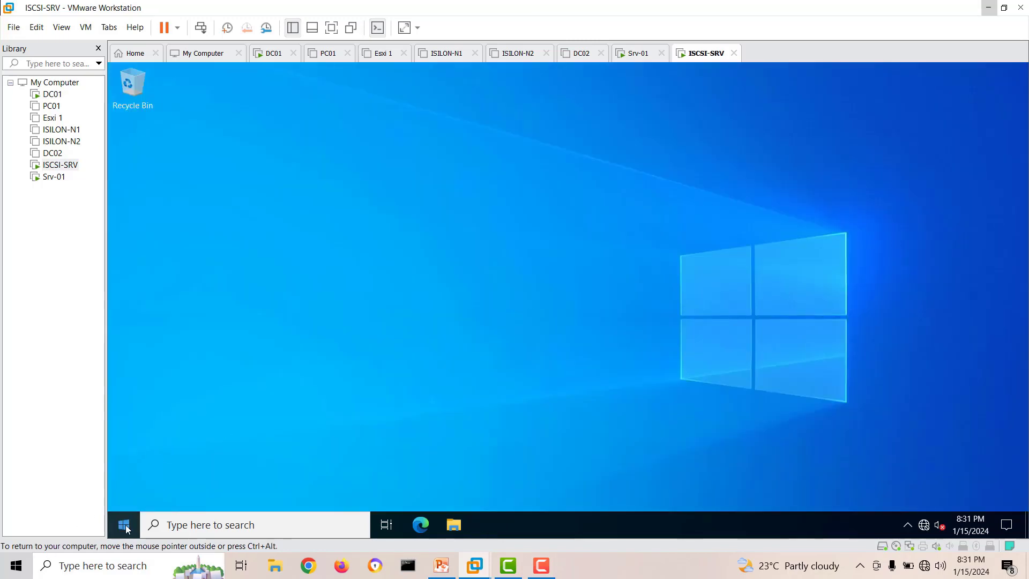
left_click(123, 525)
left_click(358, 155)
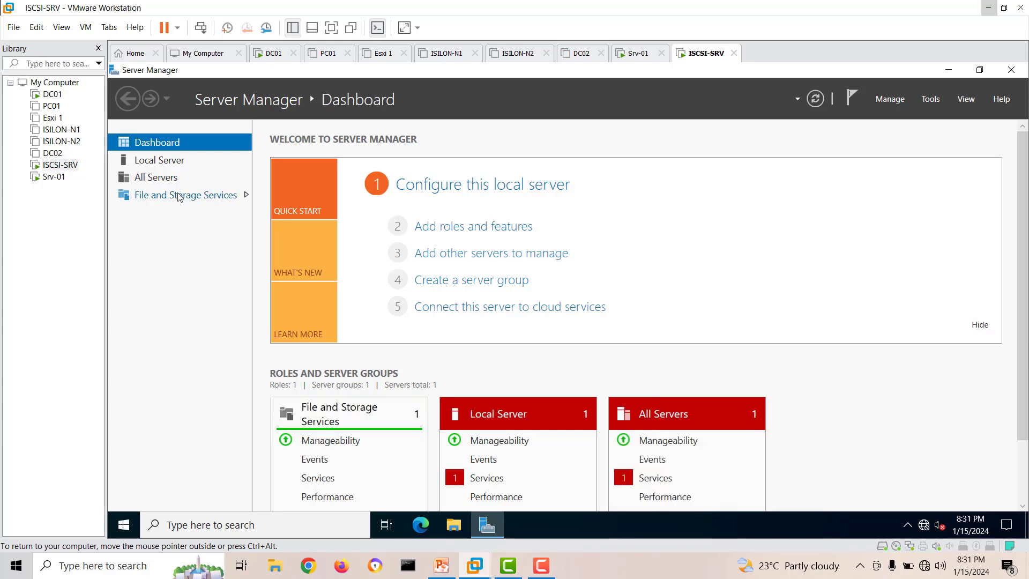
Launch New iSCSI Virtual Disk from the iSCSI page's Tasks and keep volume C: as its location.
left_click(180, 196)
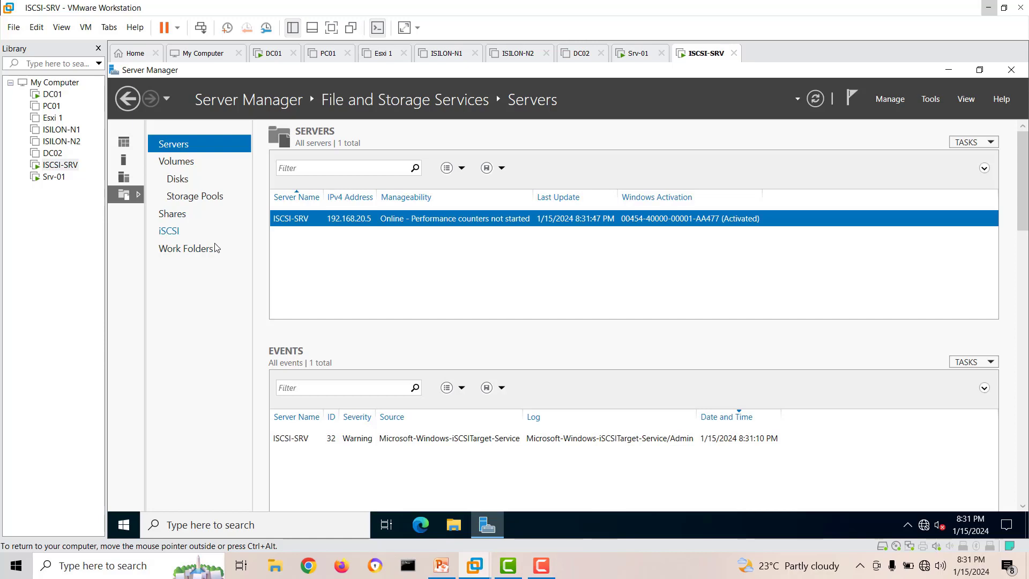
left_click(180, 236)
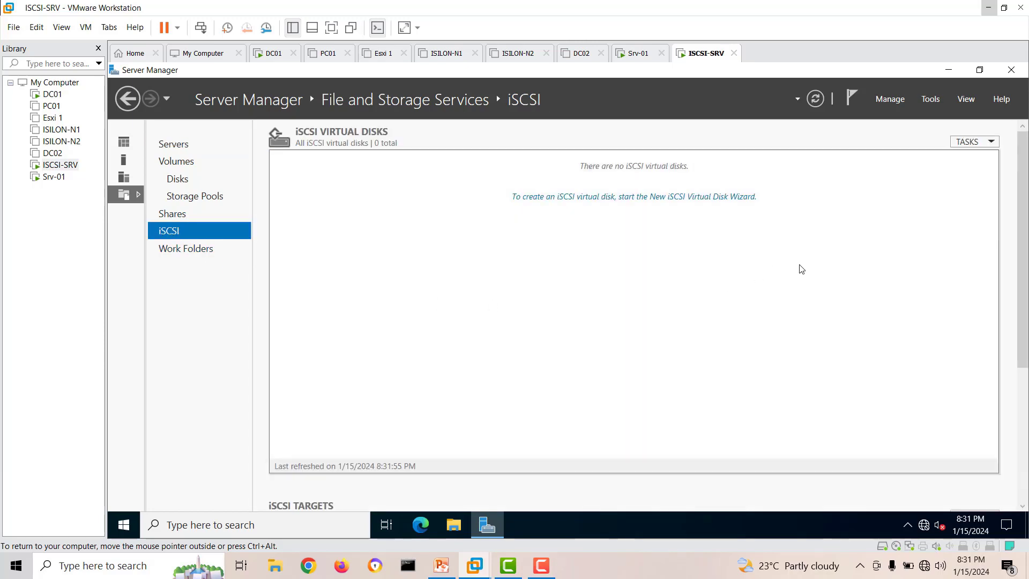
left_click(991, 143)
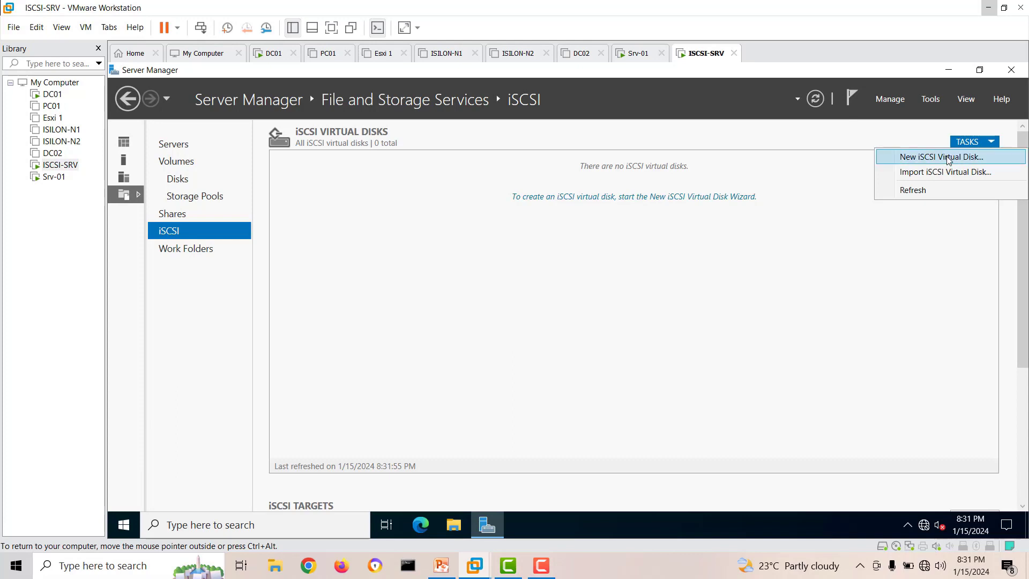
left_click(979, 160)
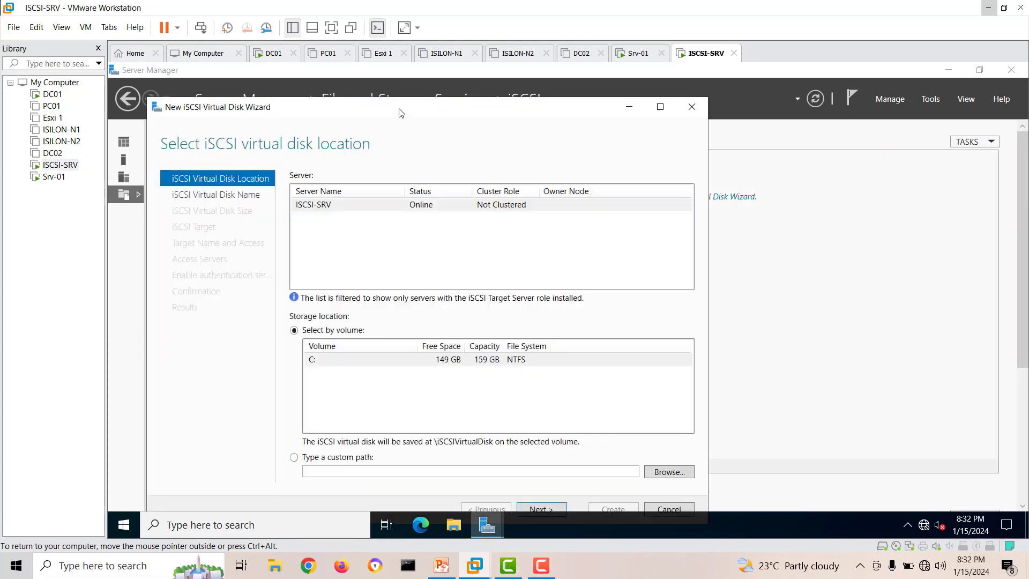
left_click_drag(401, 116, 410, 94)
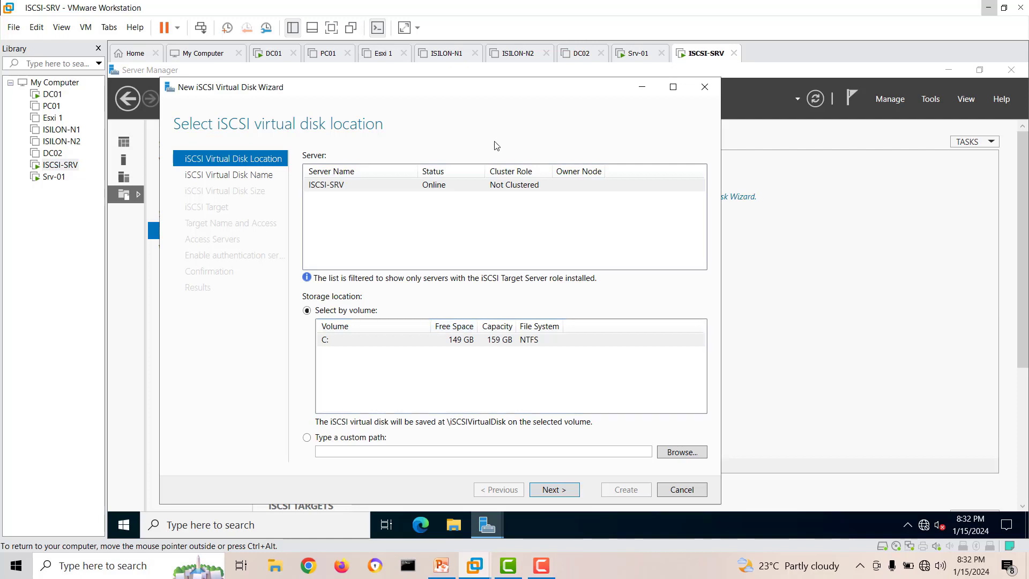
left_click_drag(463, 90, 463, 85)
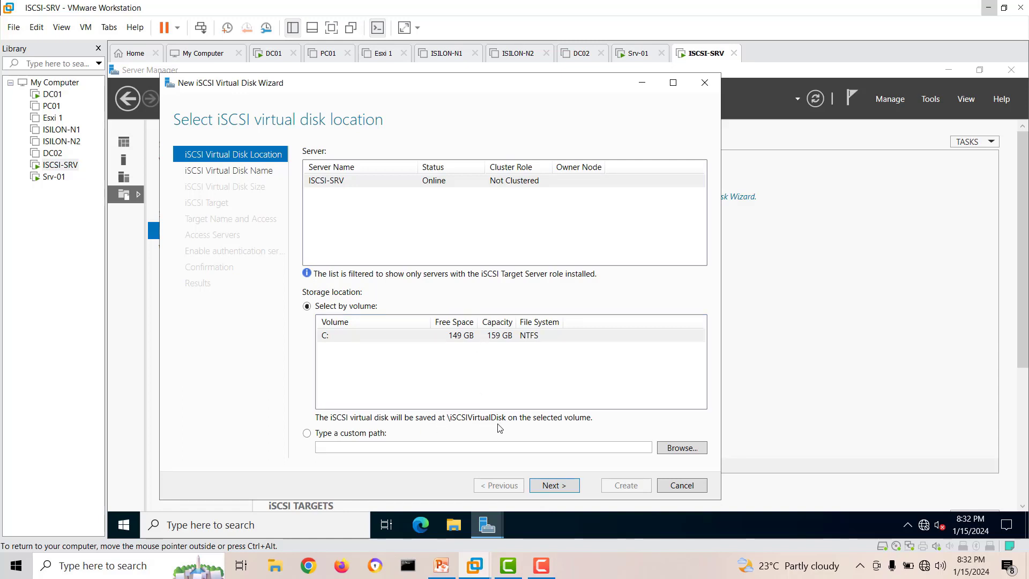
left_click(553, 485)
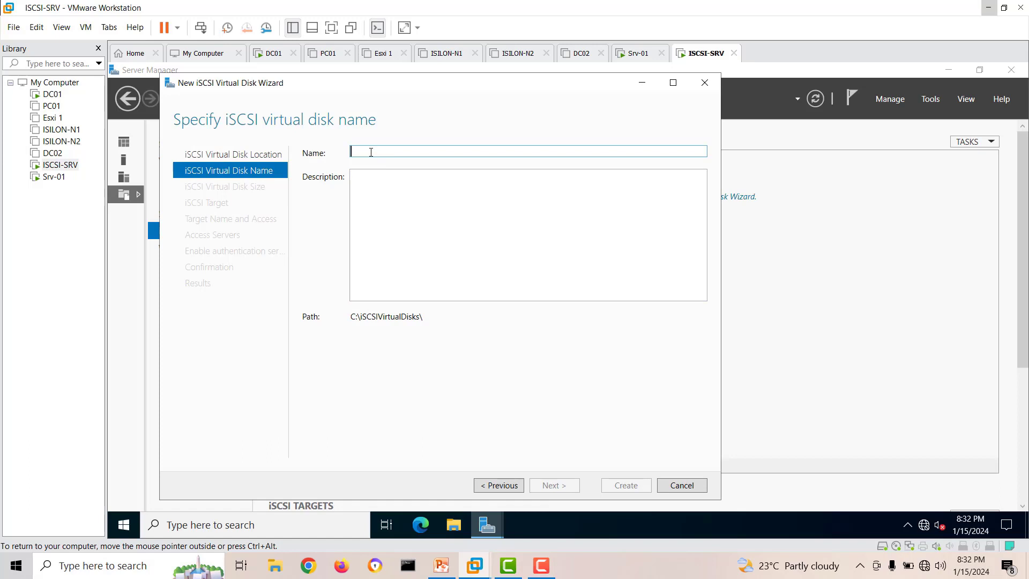
Name the virtual disk iscsi-fixed-disk01 and paste the same text as its description.
type("iscs")
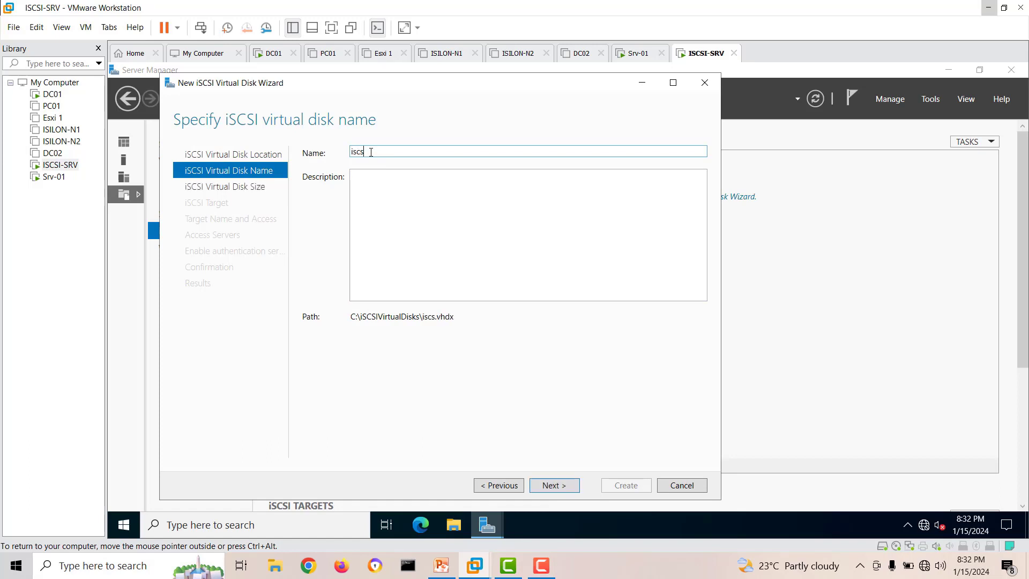
type("i-fixed-disk01")
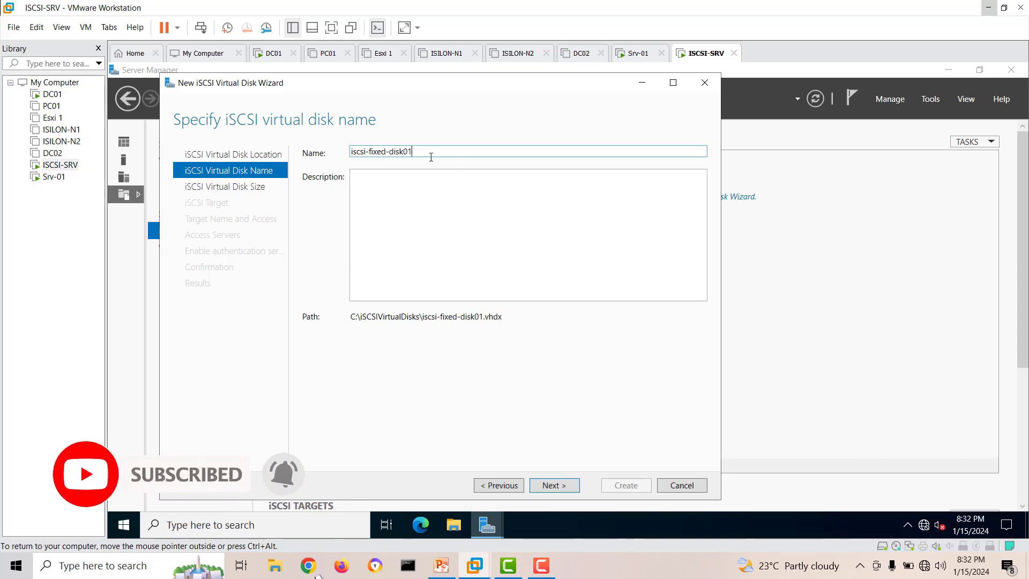
left_click_drag(423, 152, 338, 153)
key("ctrl+c")
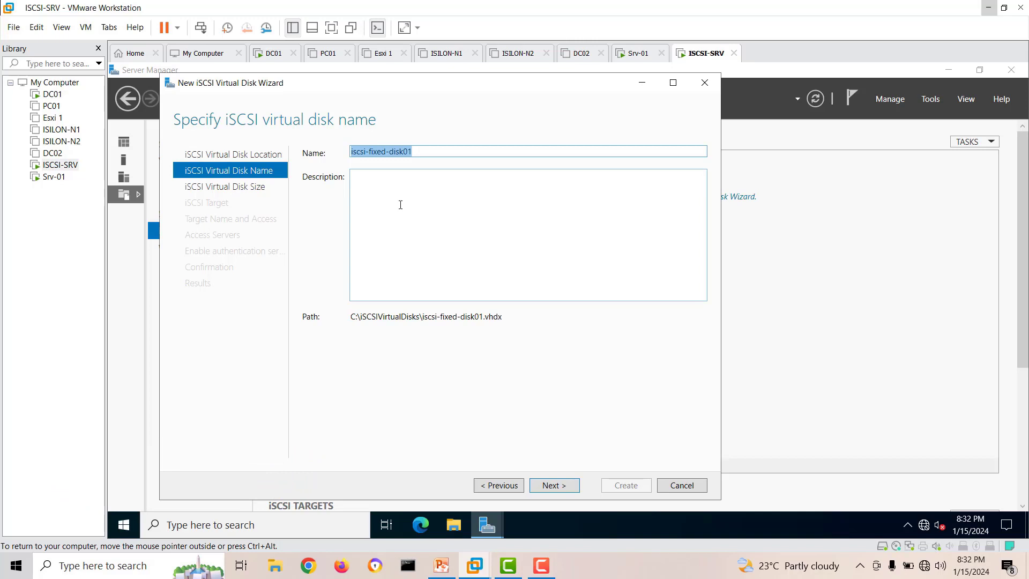
left_click(375, 192)
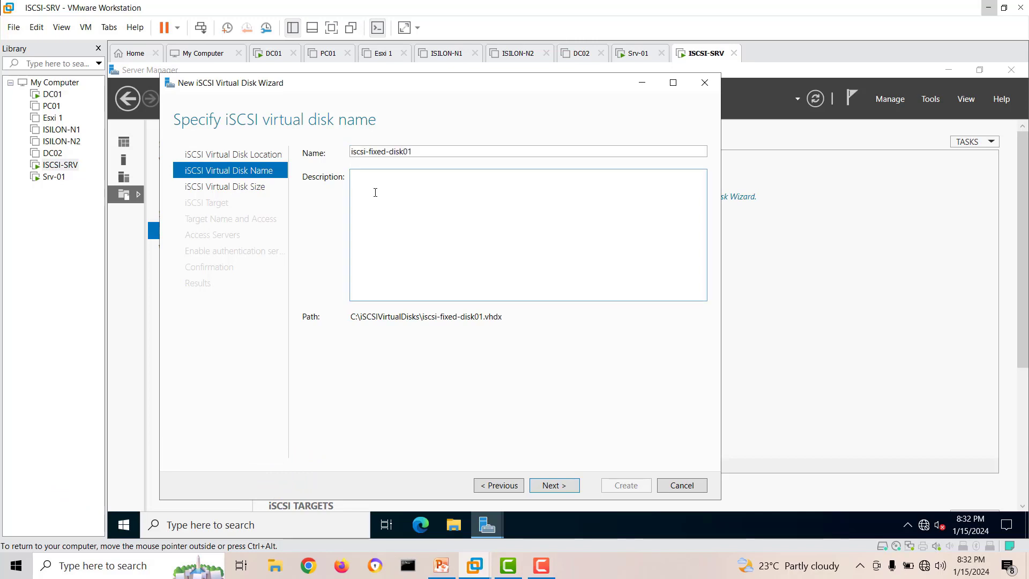
key("ctrl+v")
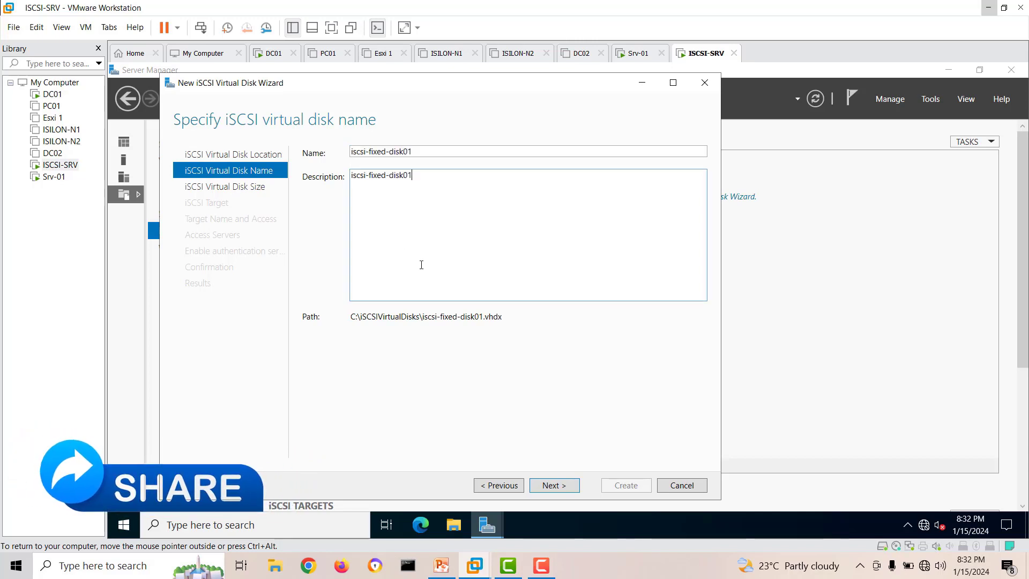
left_click(569, 484)
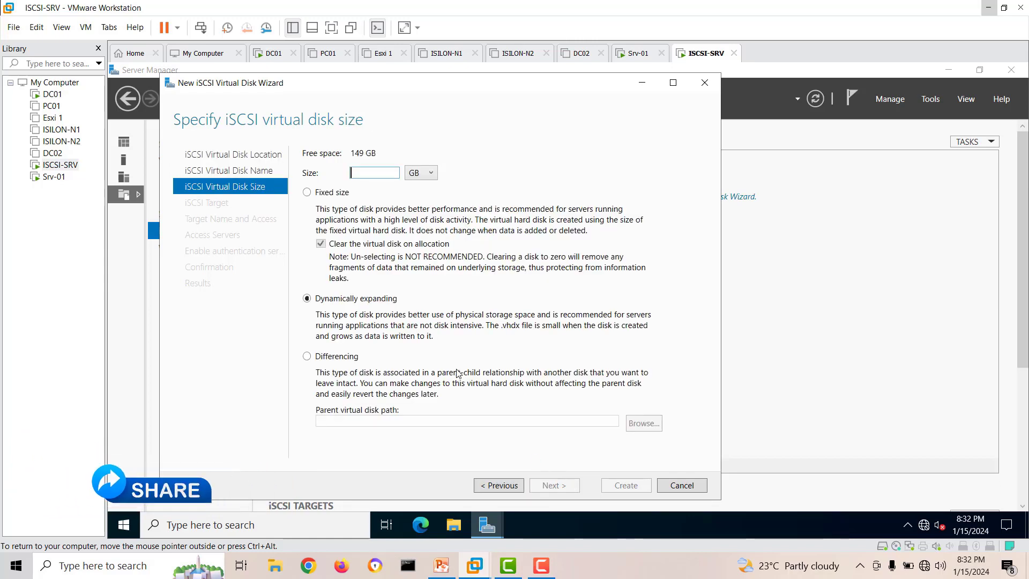
Set the disk to a fixed size of 10 GB and choose a new iSCSI target.
triple_click(359, 152)
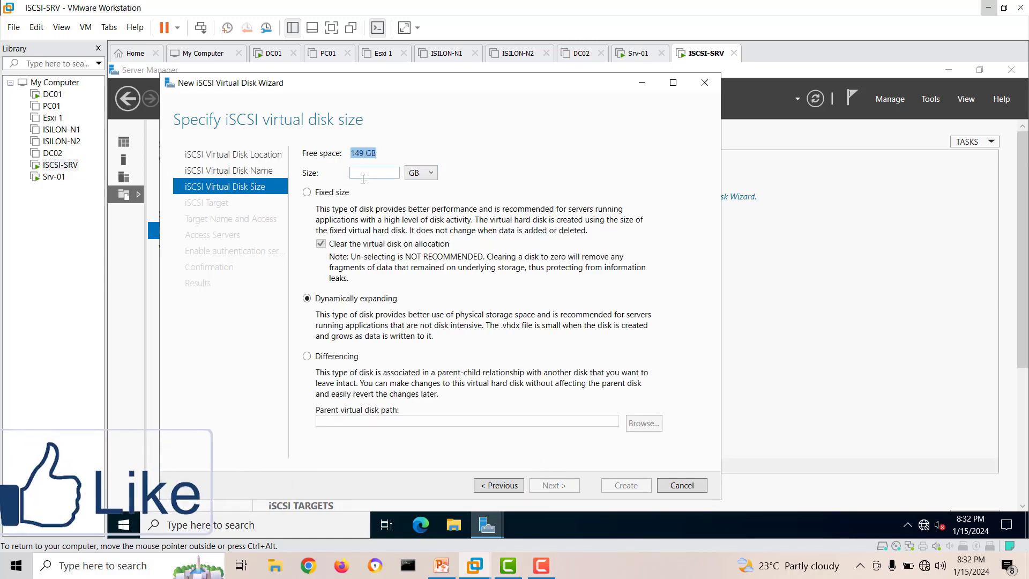
left_click(359, 172)
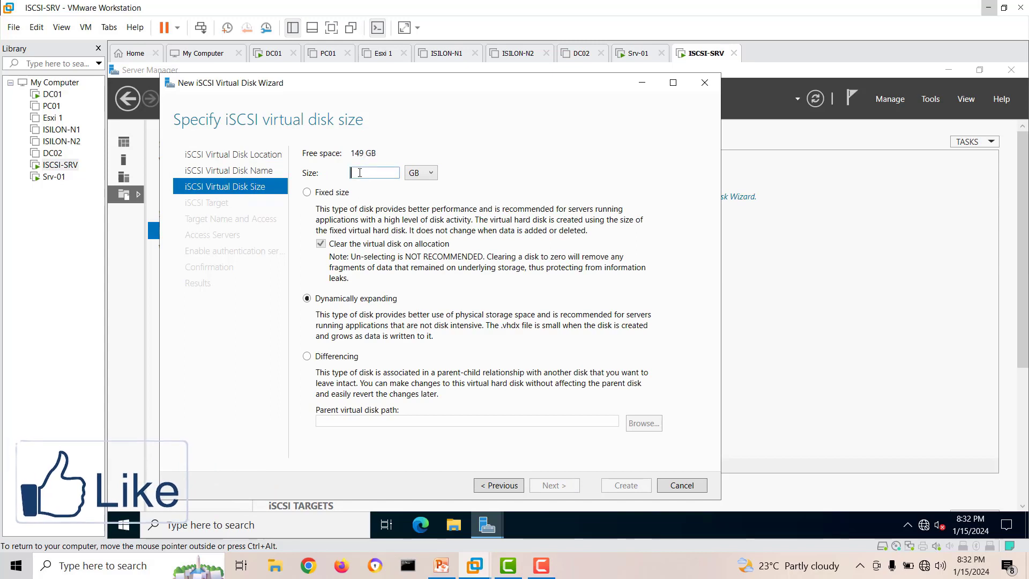
type("10")
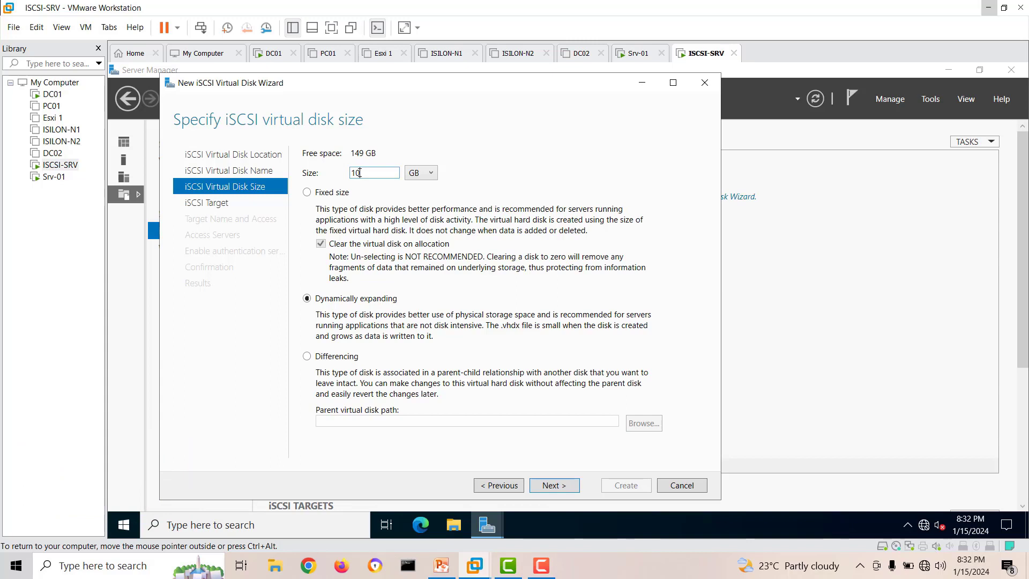
left_click(330, 194)
left_click(571, 493)
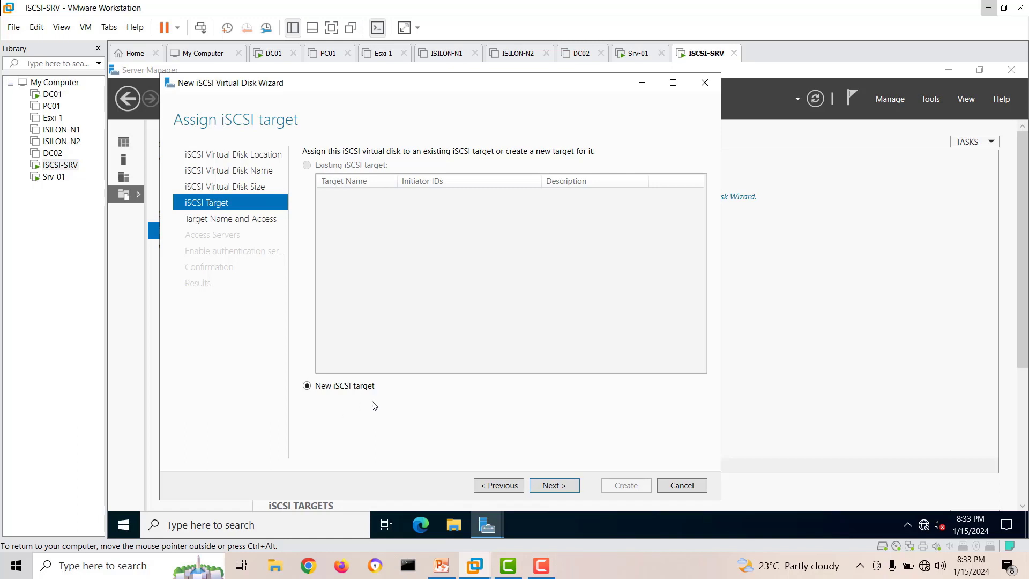
left_click(575, 486)
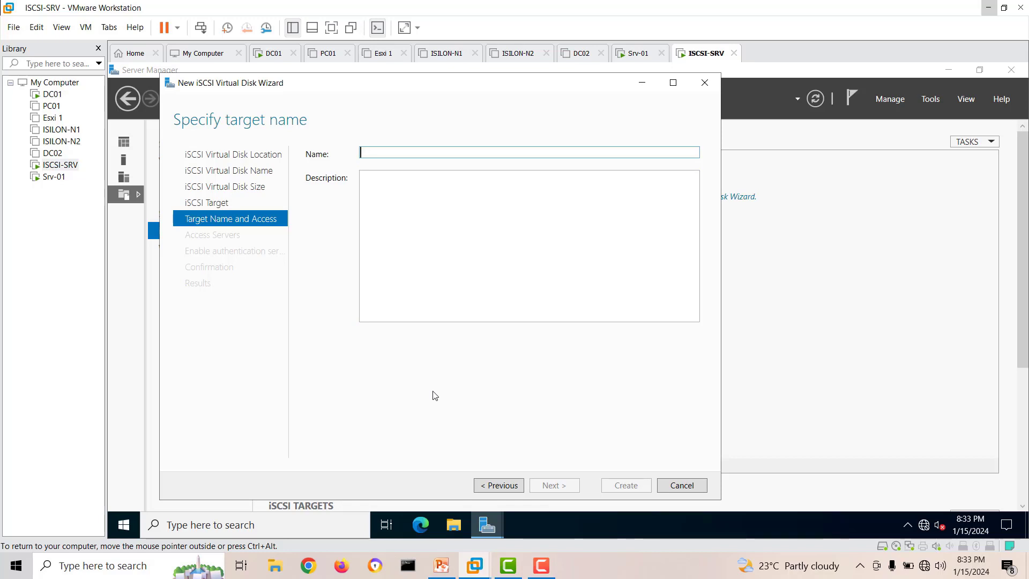
Name the new iSCSI target Server01-ISCSI-Targer01 and begin adding an access initiator.
type("Server0")
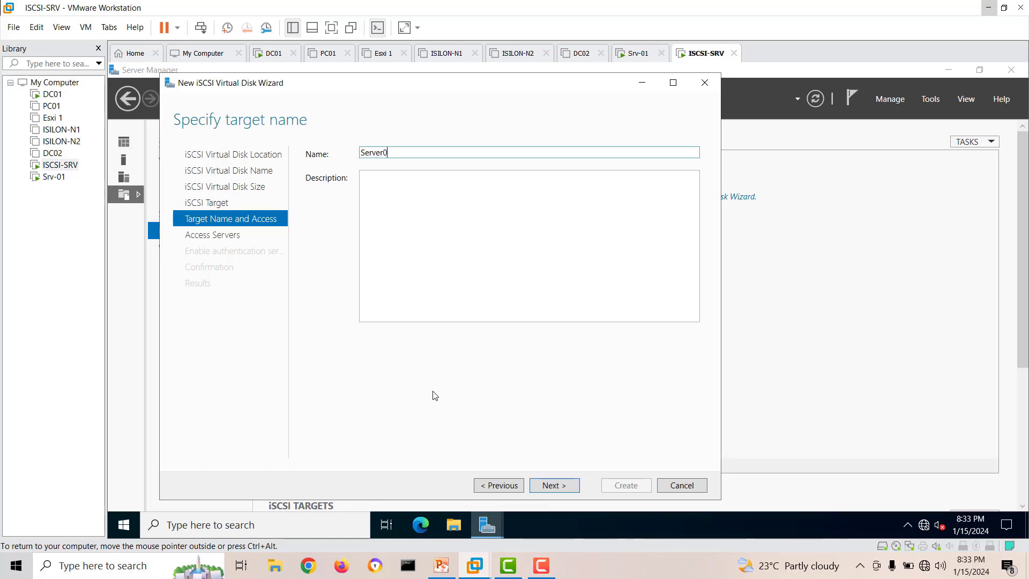
type("1-ISCSI-Targer01")
left_click(553, 486)
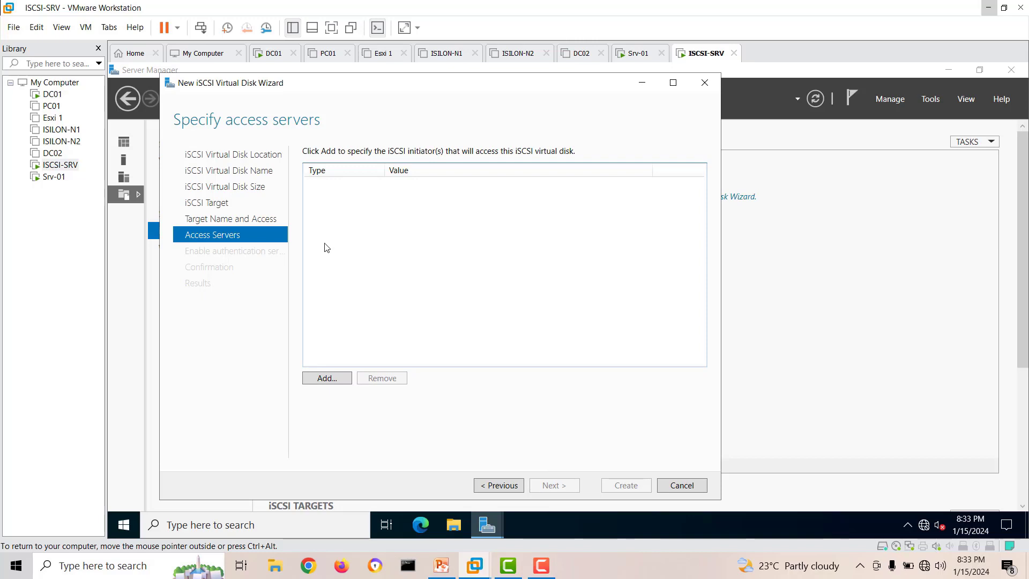
left_click(327, 377)
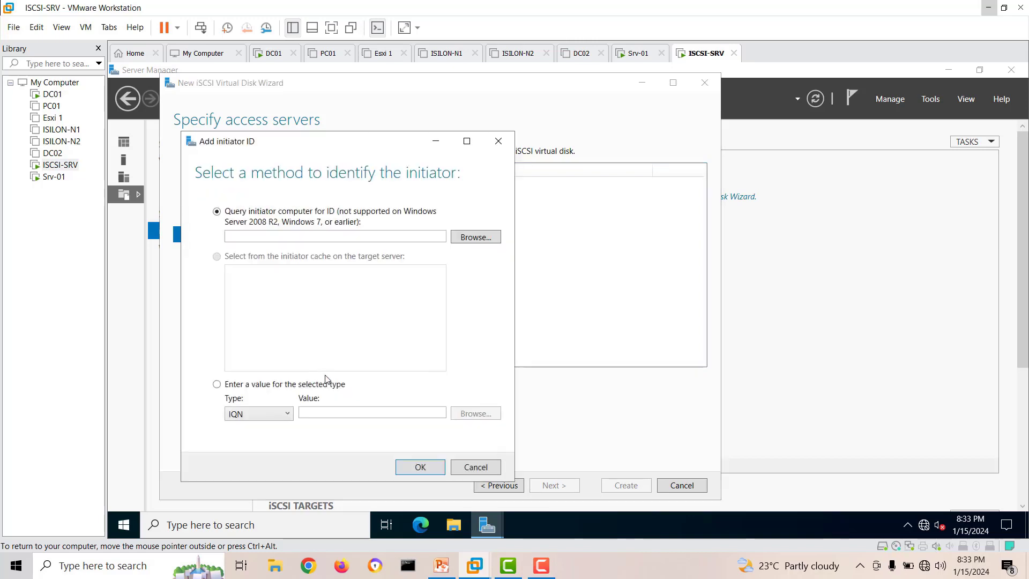
Add SRV-01's IQN as the allowed initiator by browsing for 'srv' and checking names.
left_click(287, 414)
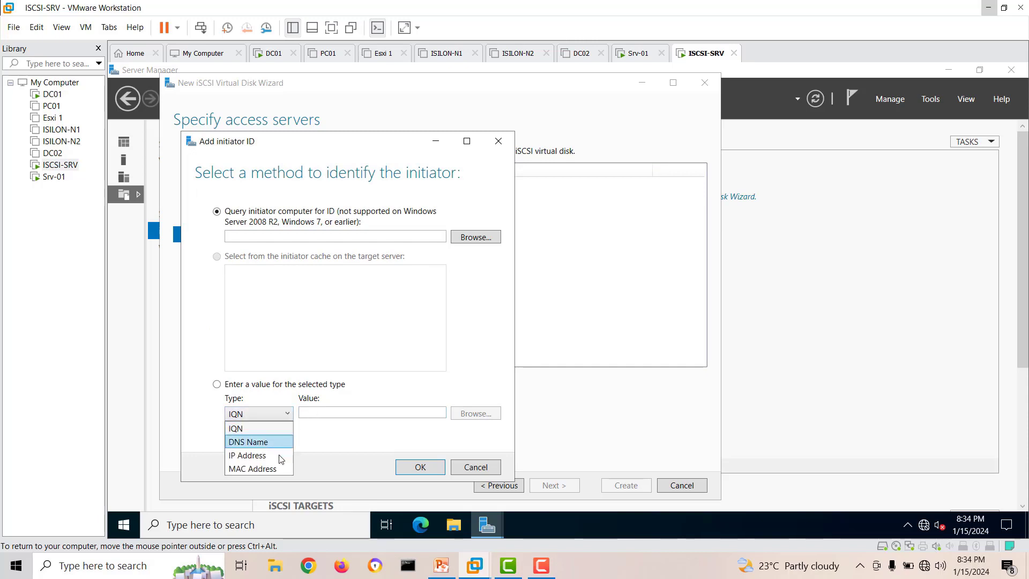
left_click(305, 409)
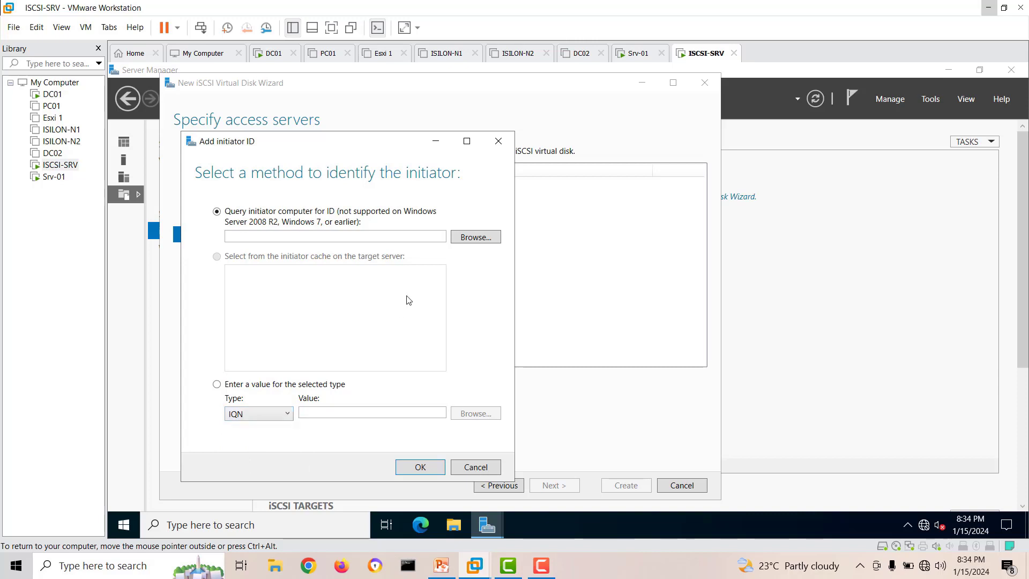
left_click(472, 237)
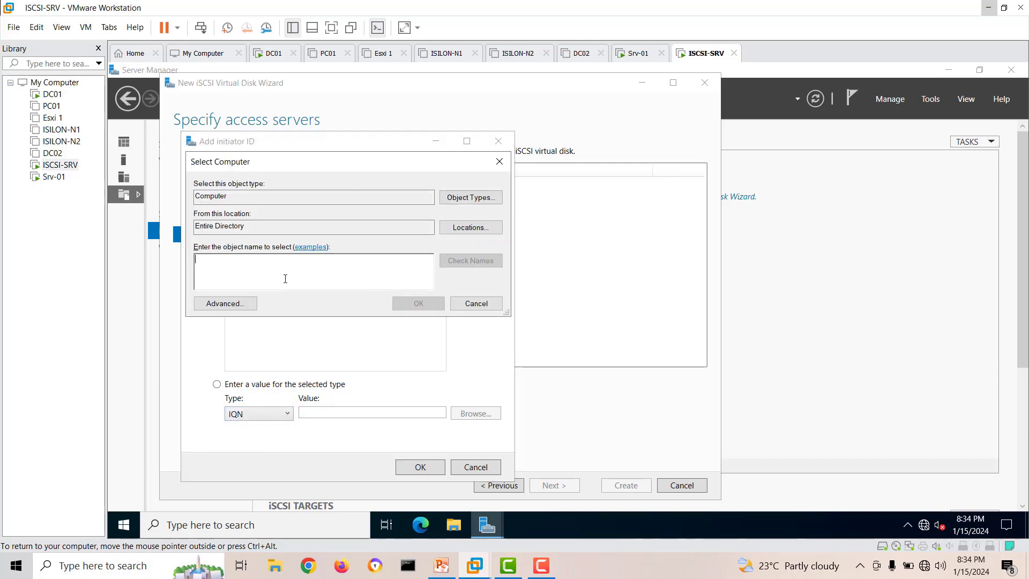
type("srv")
left_click(468, 261)
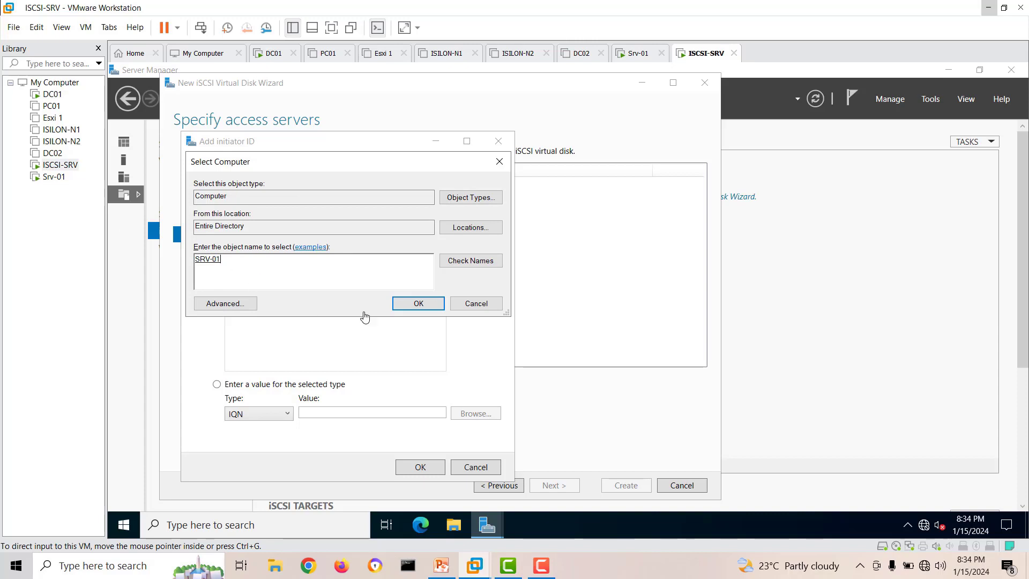
left_click(408, 304)
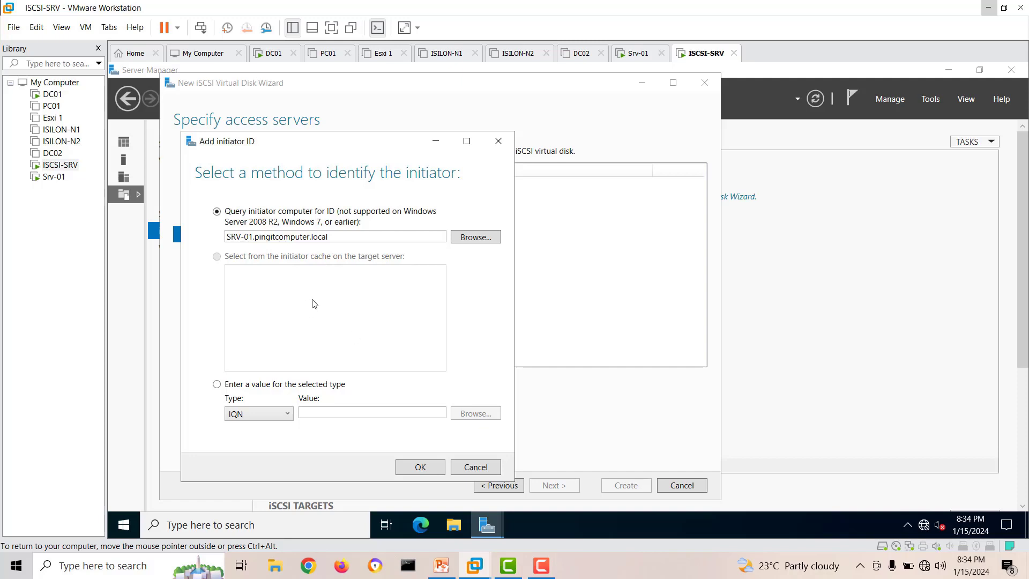
left_click(420, 465)
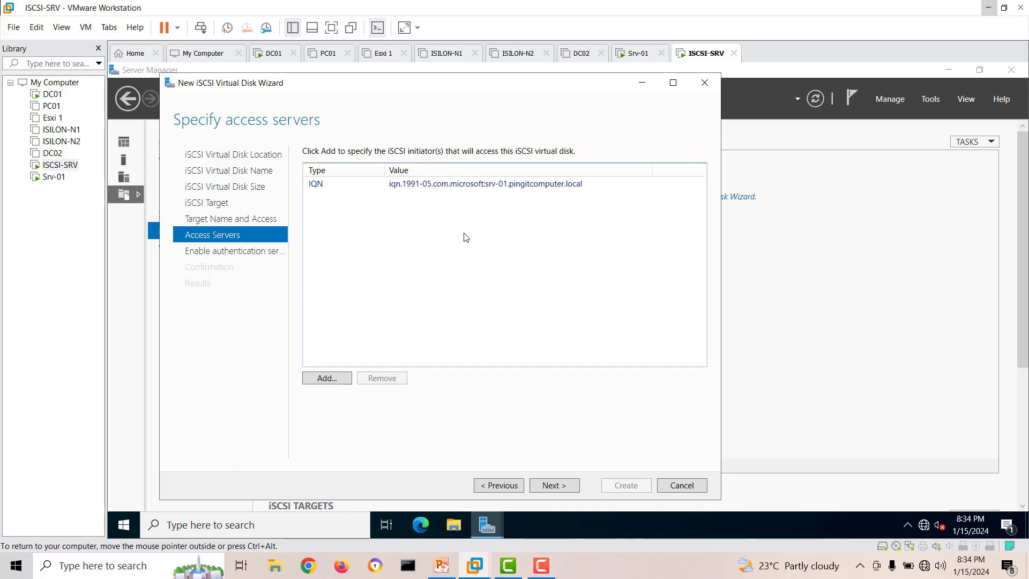
left_click(552, 486)
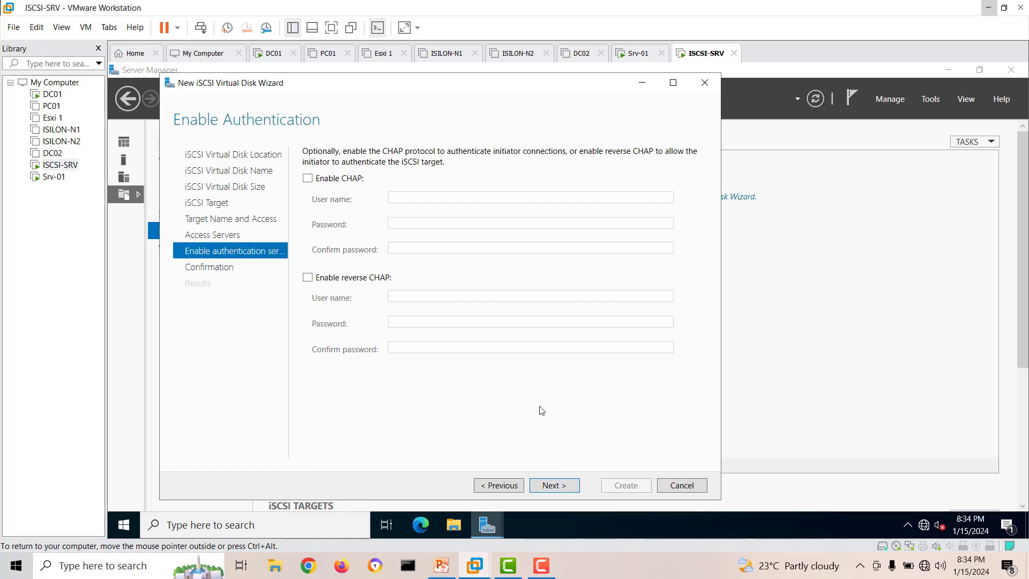
Leave CHAP disabled, create the iscsi-fixed-disk01 disk and close the wizard.
left_click(560, 485)
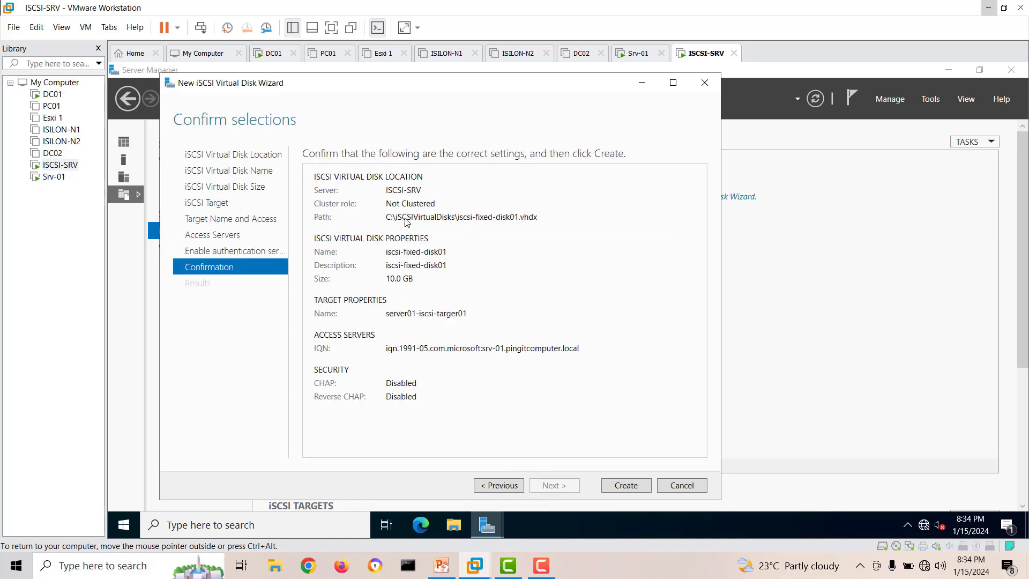
left_click(626, 485)
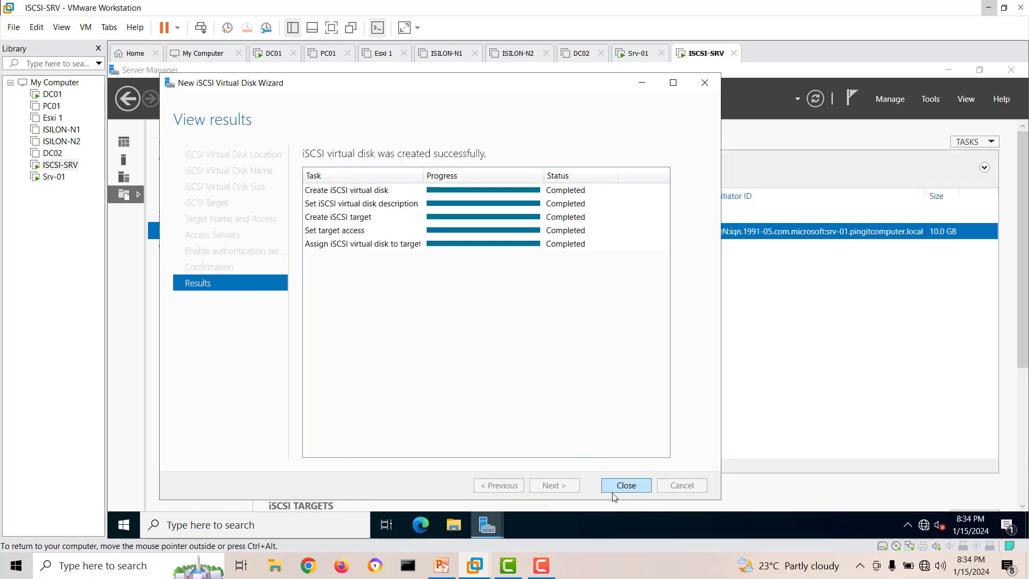
left_click(624, 485)
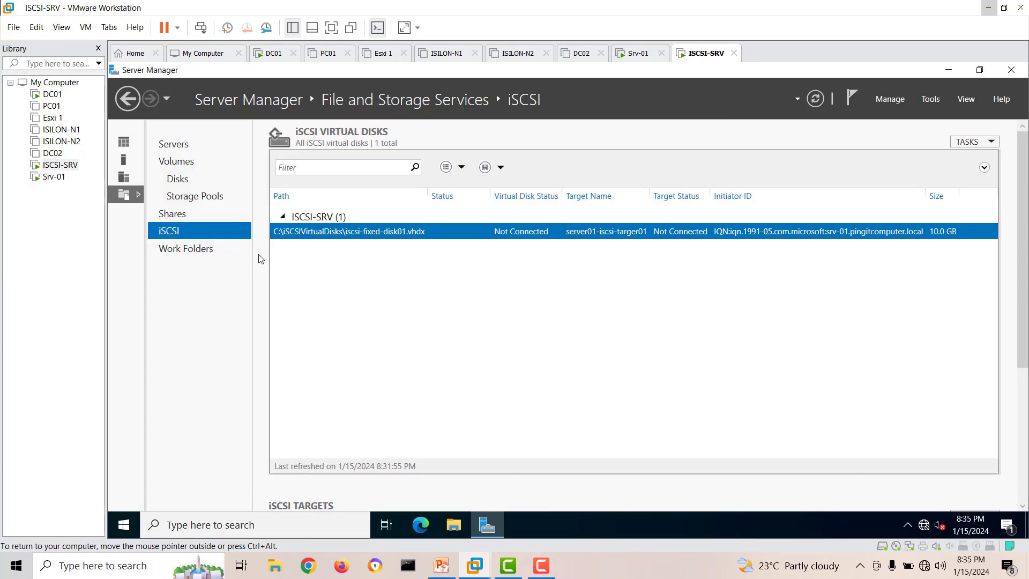
left_click(979, 143)
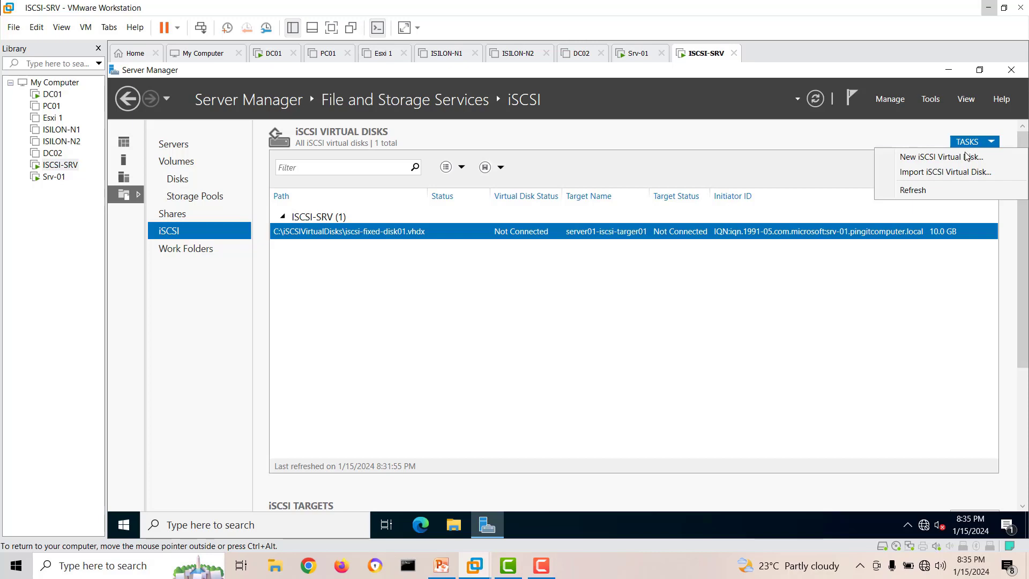
Start a new iSCSI virtual disk on C: named ISCSI-Dynamic-disk02, with the name copied as its description.
left_click(959, 154)
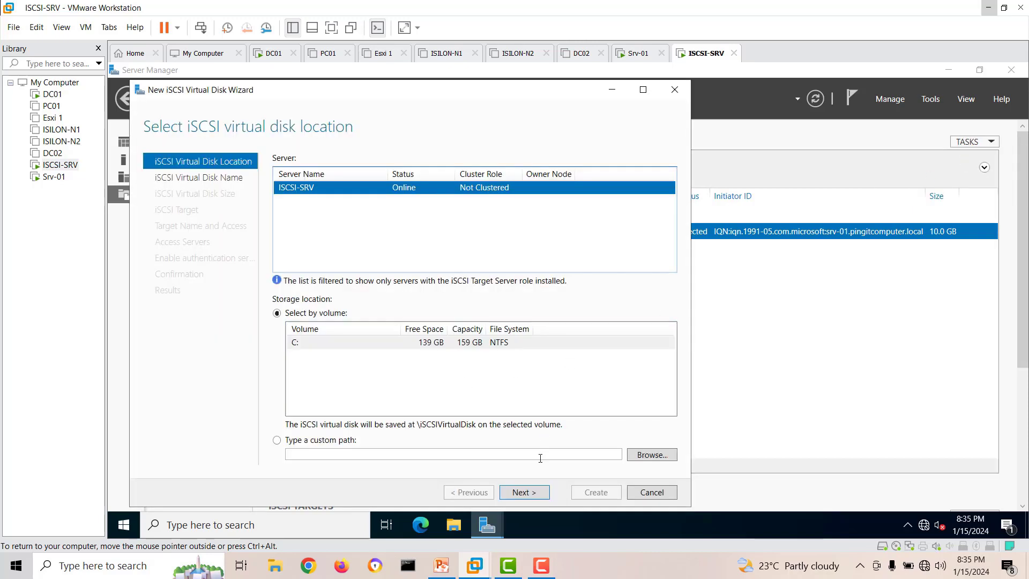
left_click(534, 491)
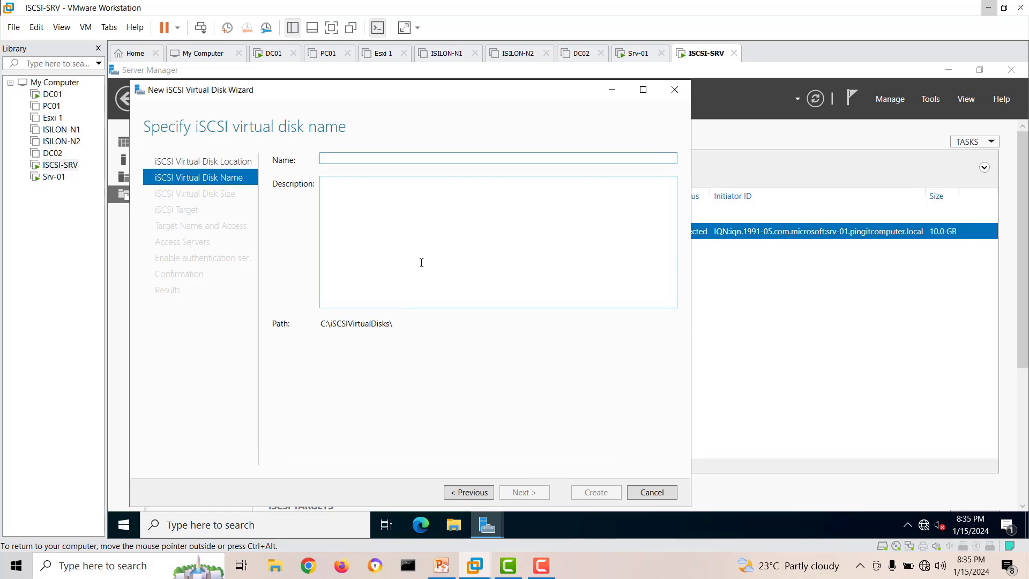
type("ISCSI-")
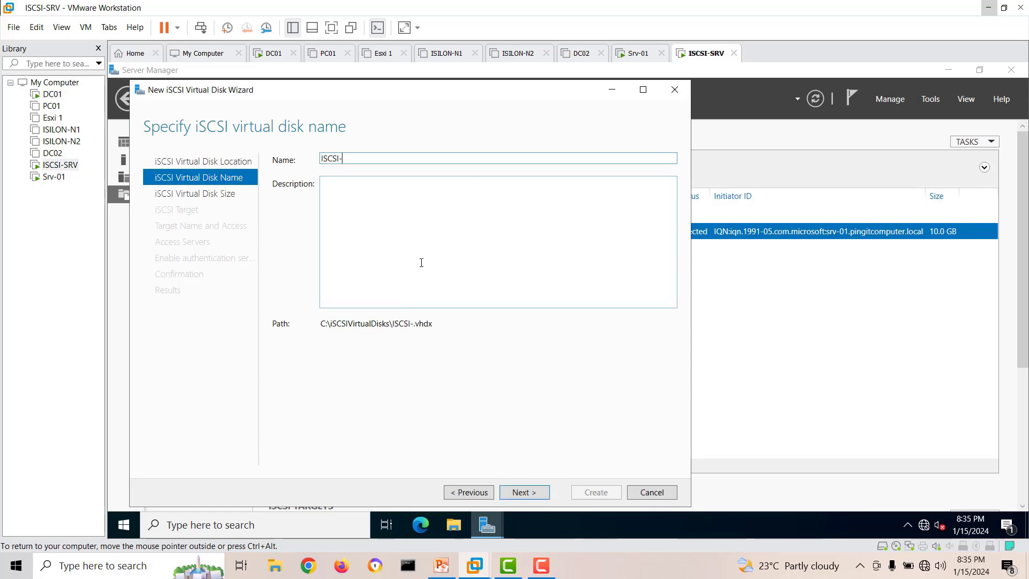
type("Dynamic")
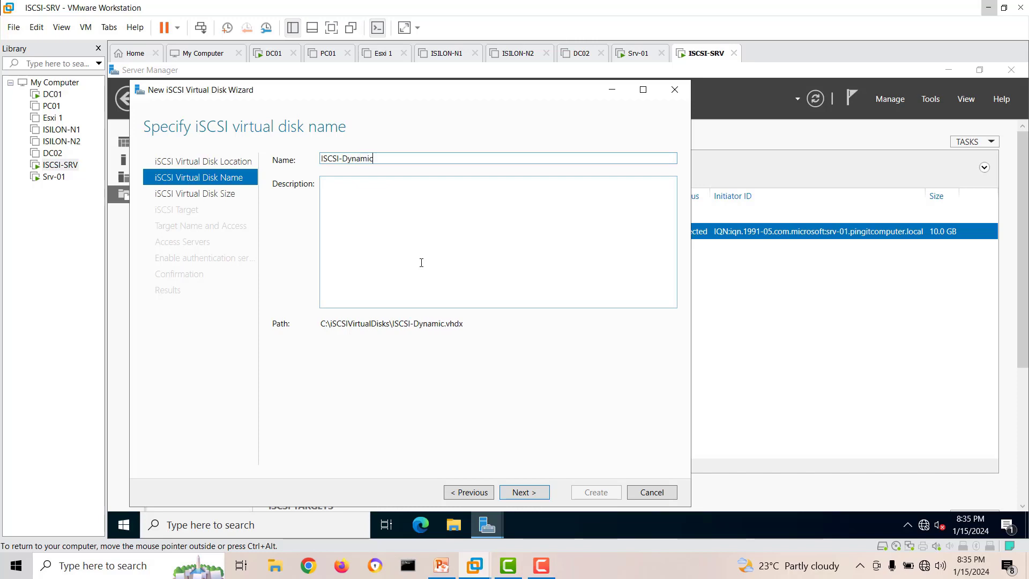
type("-Sisk02")
key("BackSpace")
key("BackSpace")
key("BackSpace")
key("BackSpace")
key("BackSpace")
key("BackSpace")
type("disk02")
left_click_drag(409, 158, 311, 163)
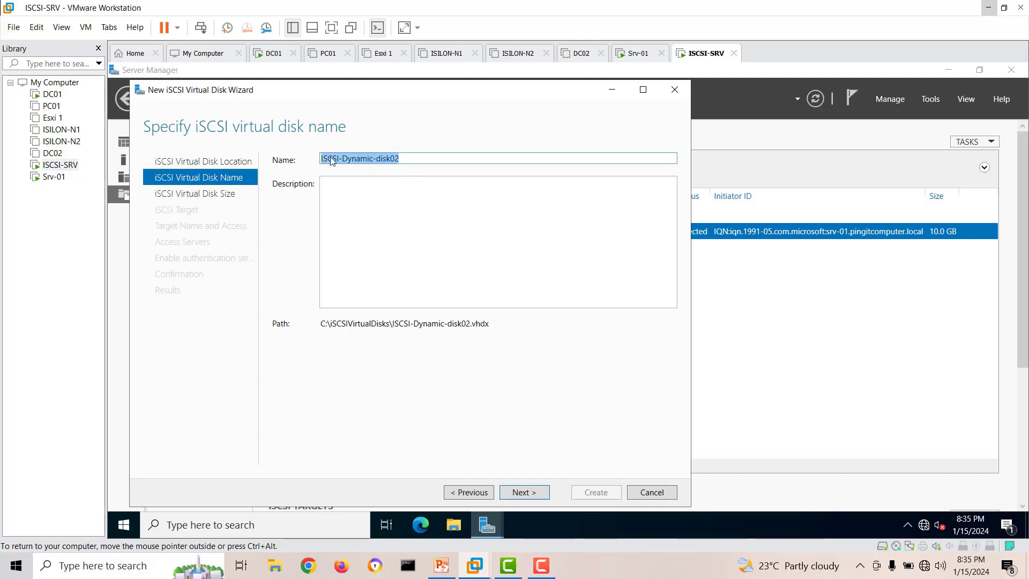
right_click(333, 160)
left_click(367, 180)
left_click(354, 213)
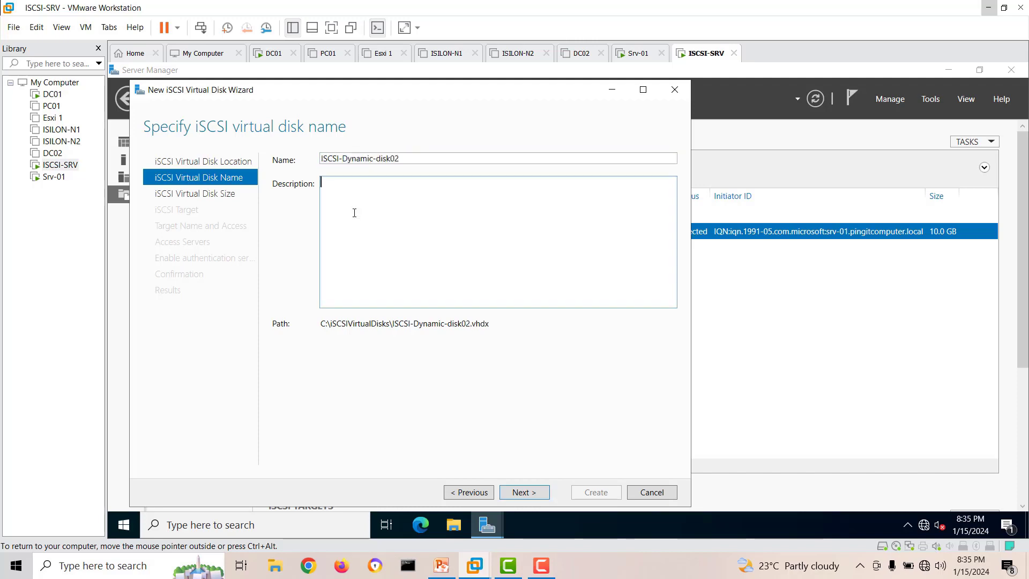
key("ctrl+v")
Make it a 15 GB dynamic disk on target server01-iscsi-targer01 and create it.
left_click(523, 492)
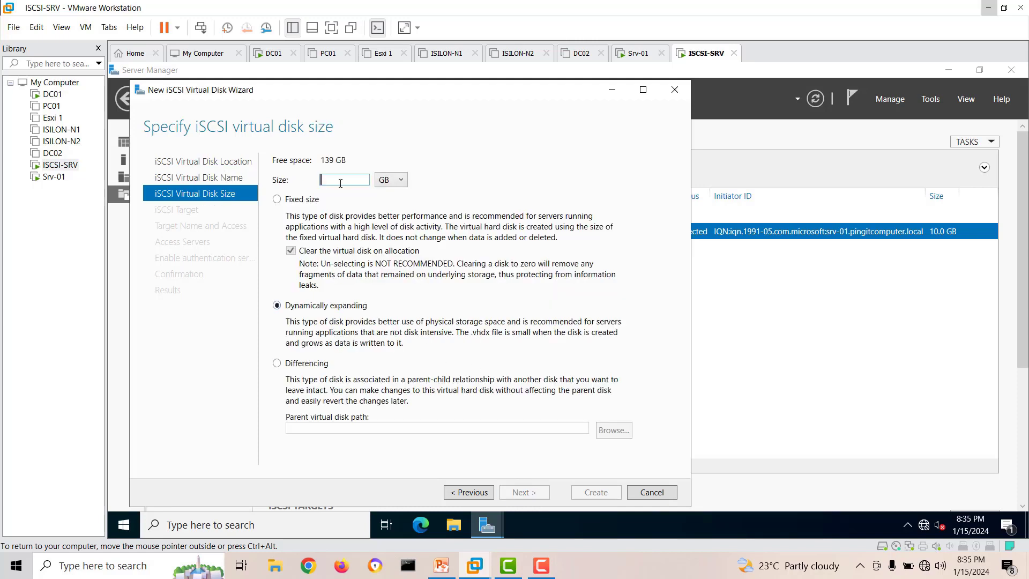
type("15")
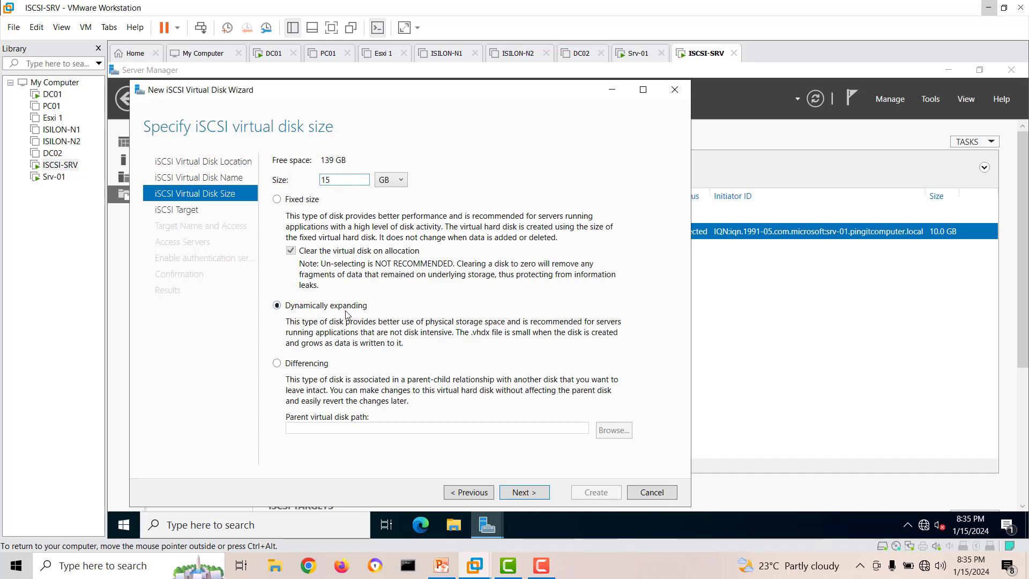
left_click(530, 491)
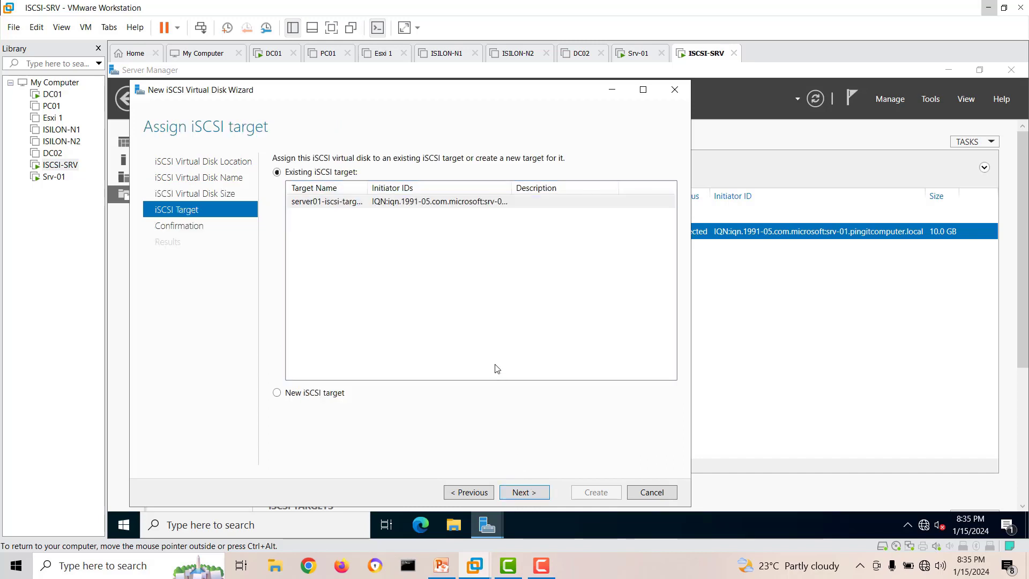
left_click(388, 208)
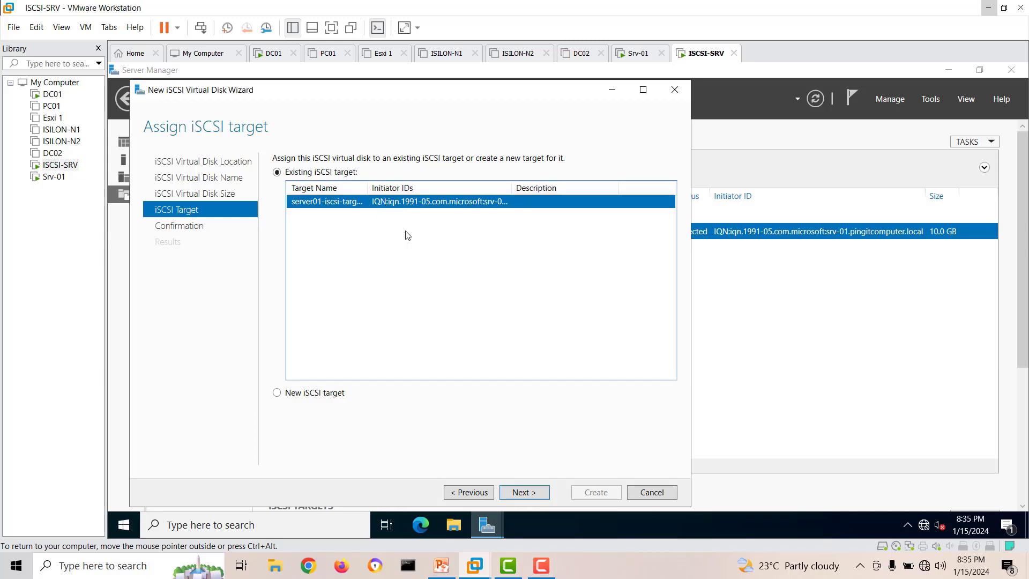
left_click(541, 496)
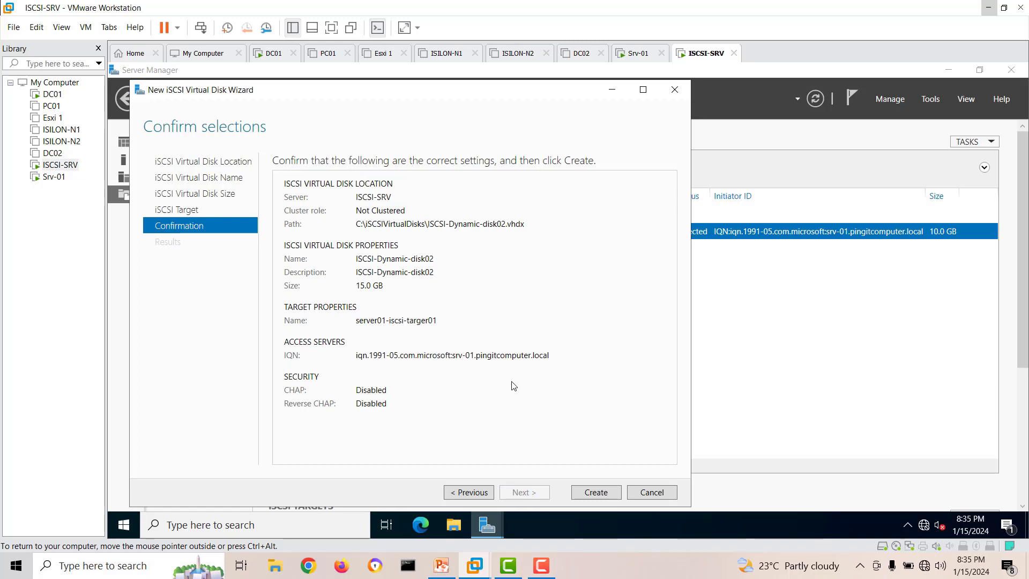
left_click(582, 495)
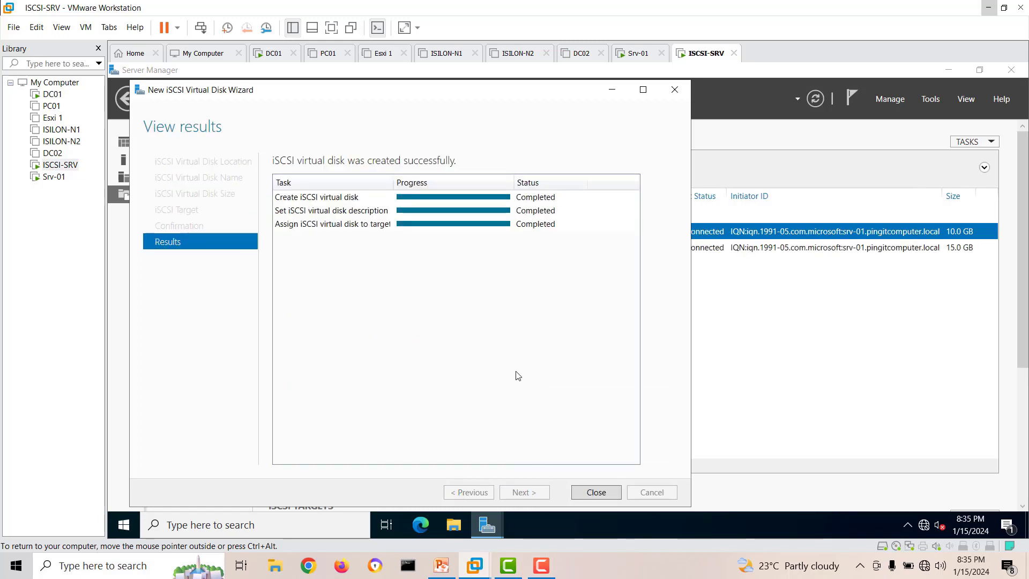
left_click(596, 491)
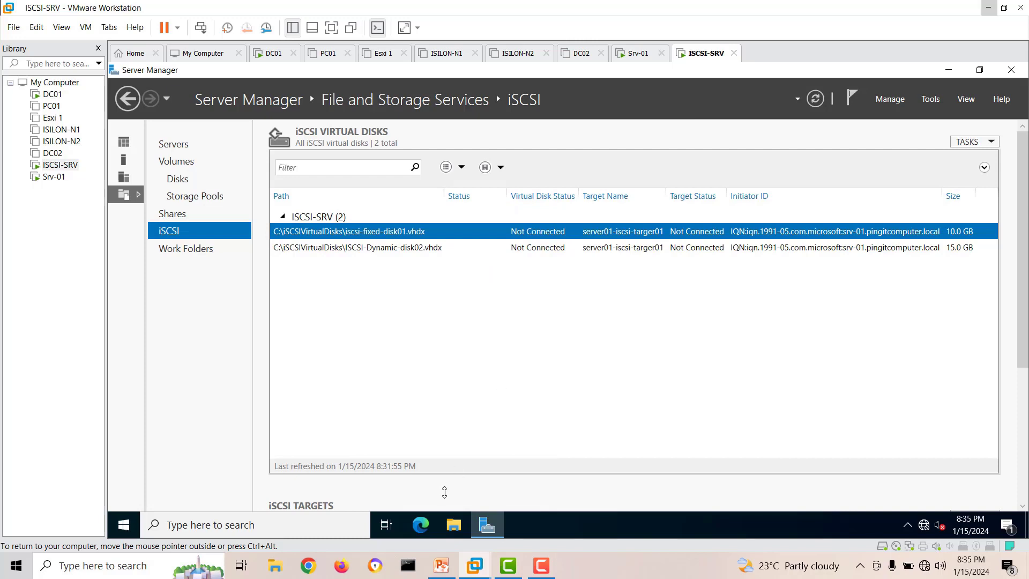
left_click(455, 525)
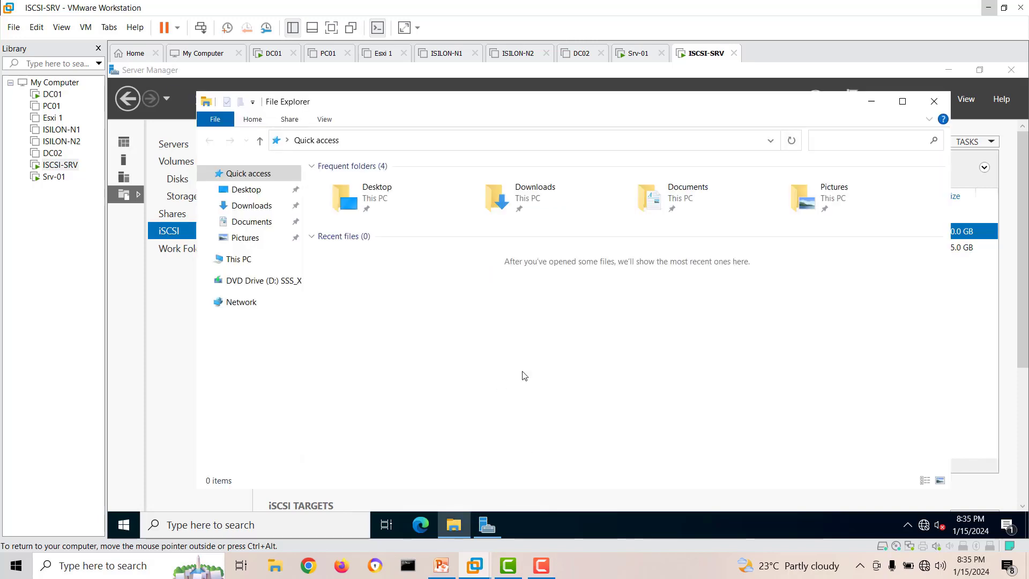
left_click(251, 261)
double_click(401, 323)
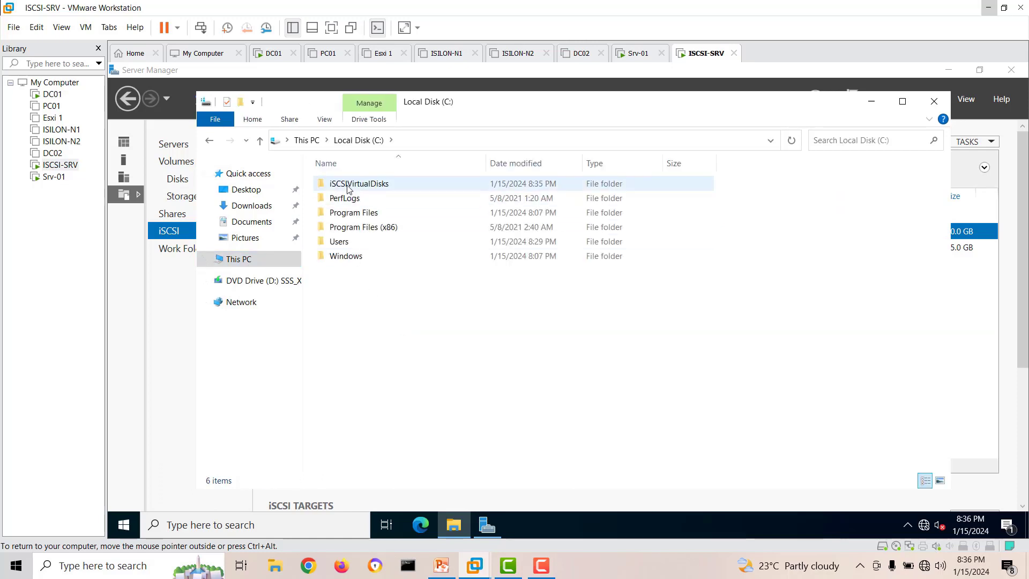
double_click(378, 186)
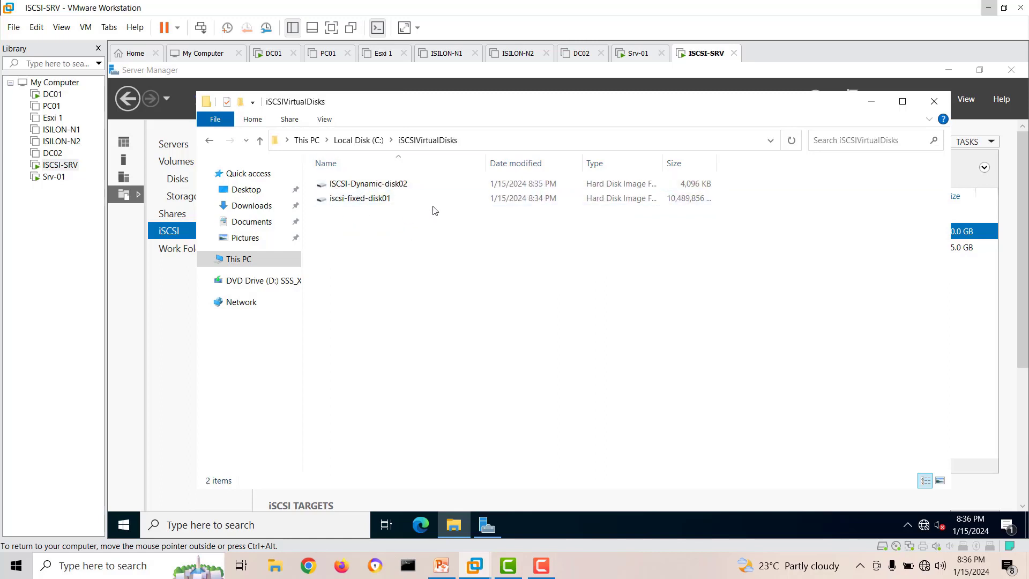
left_click_drag(716, 163, 771, 163)
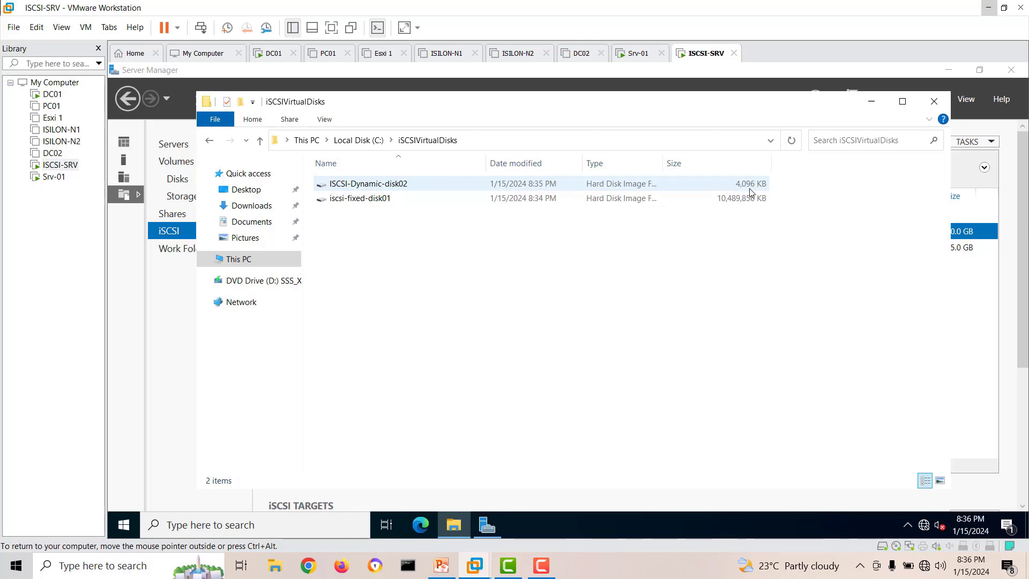
double_click(665, 163)
left_click(638, 187)
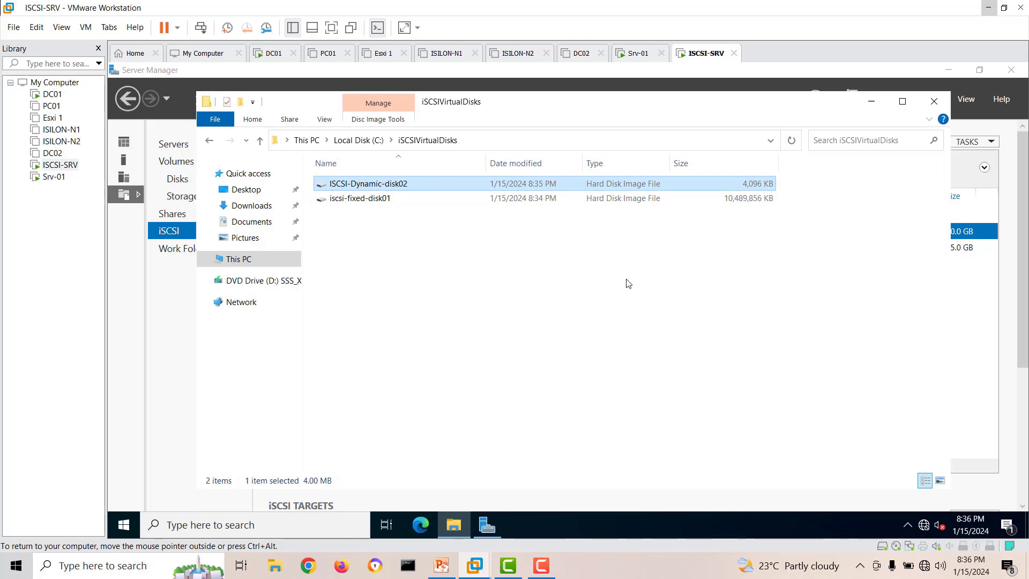
left_click(513, 288)
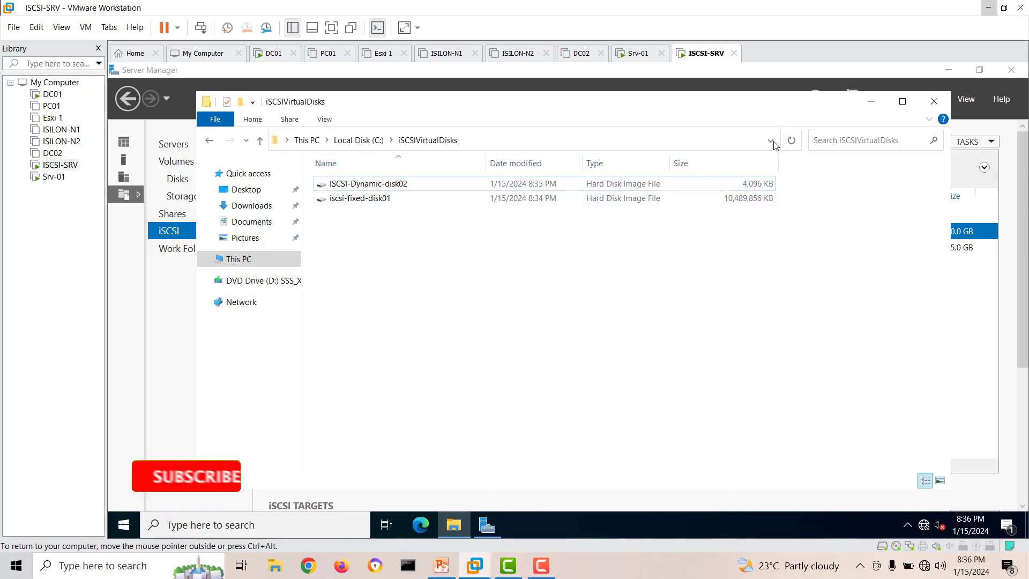
left_click(934, 101)
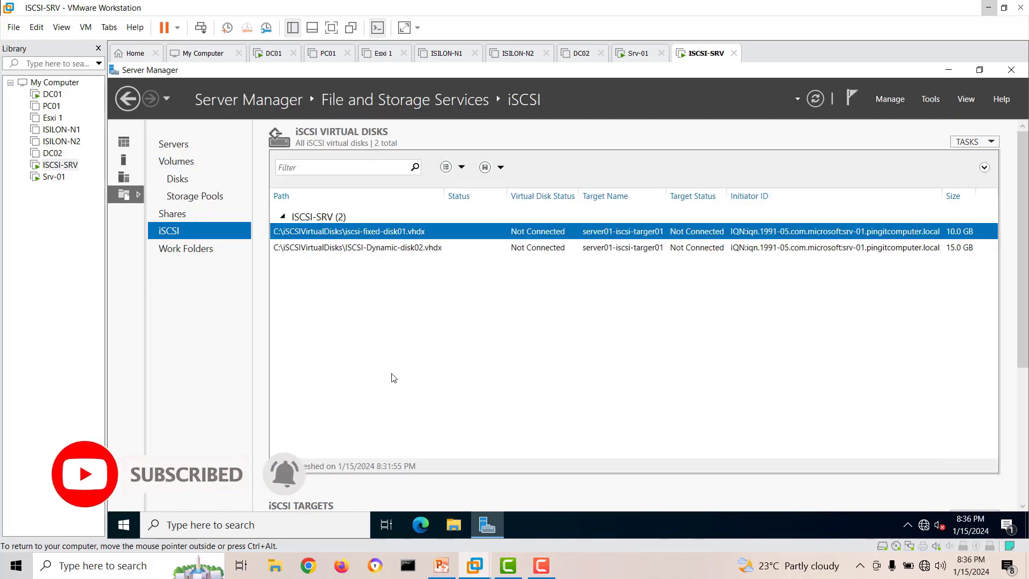
left_click(124, 525)
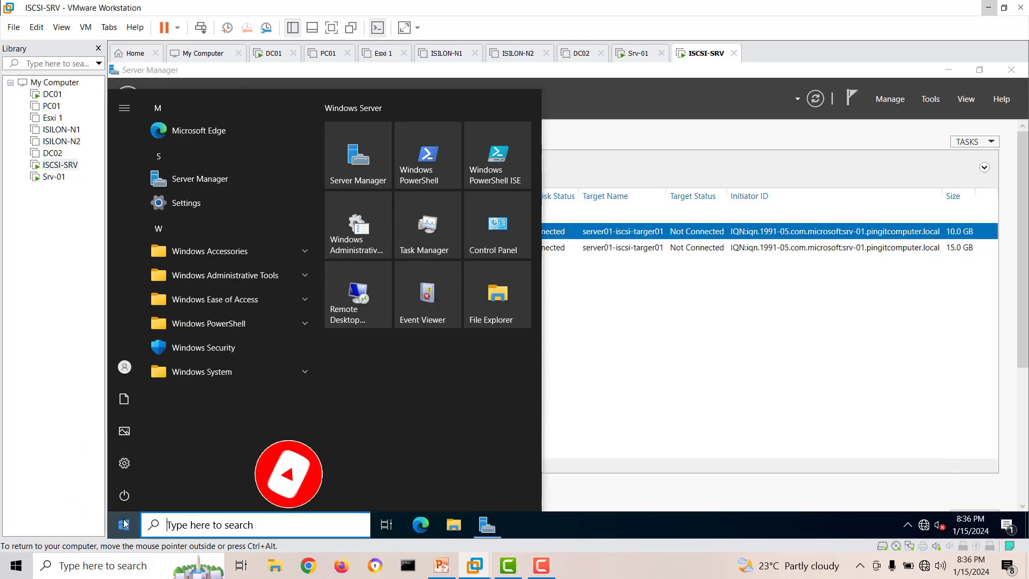
Run ipconfig in Command Prompt on ISCSI-SRV to read its IPv4 address 192.168.20.5, then close it.
type("cmd")
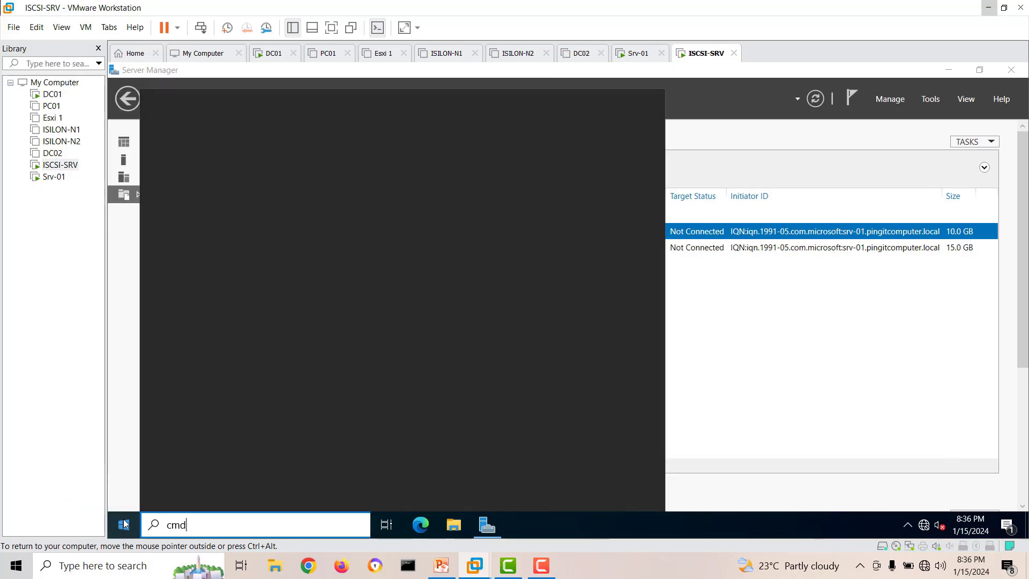
key("Return")
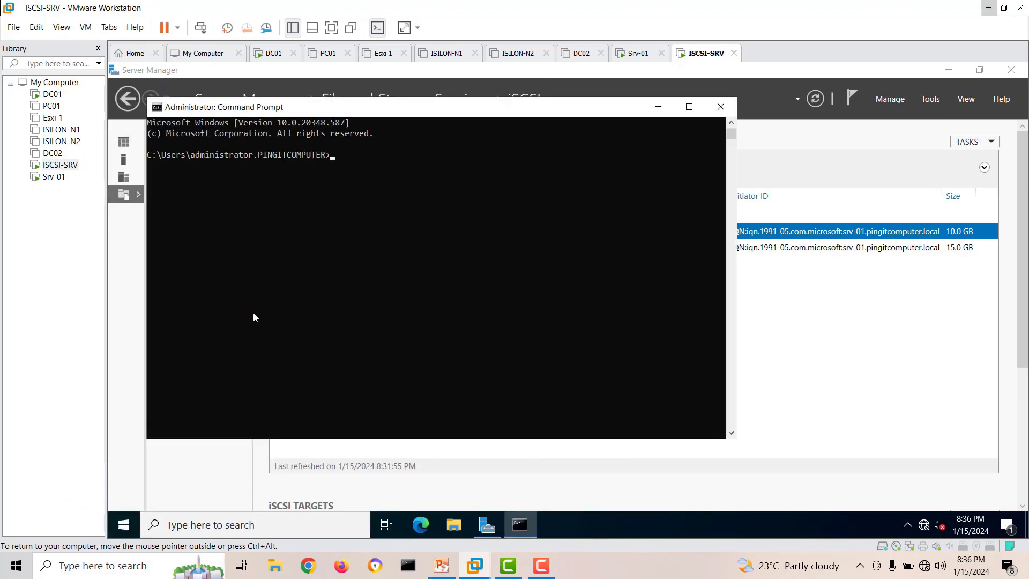
type("ipc")
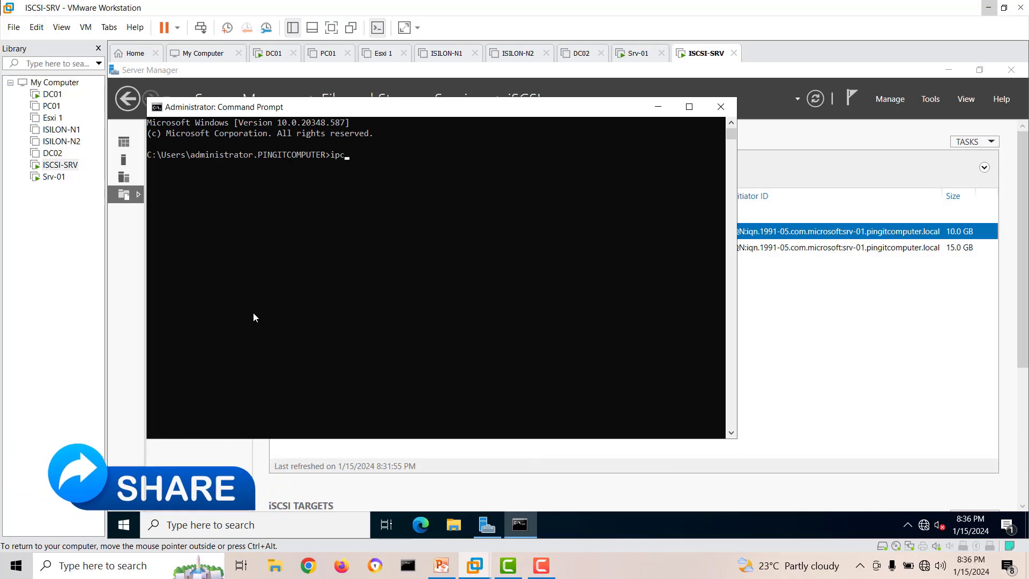
type("onfig")
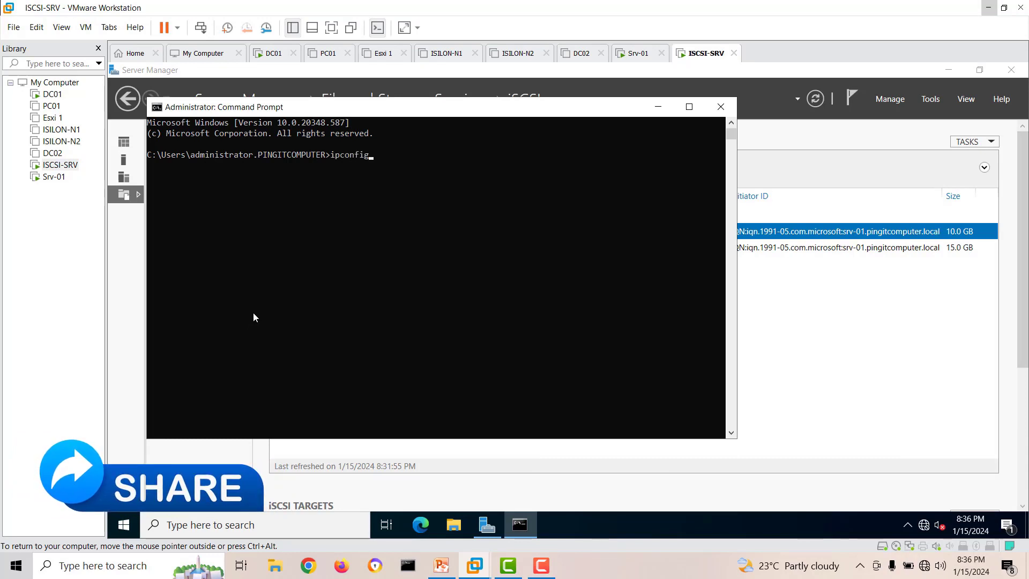
key("Return")
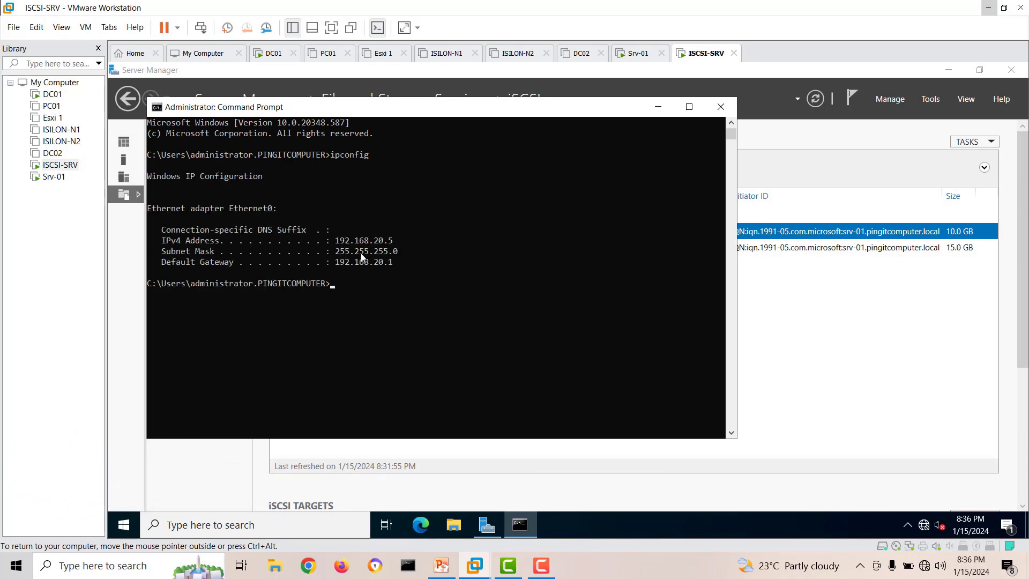
left_click(720, 107)
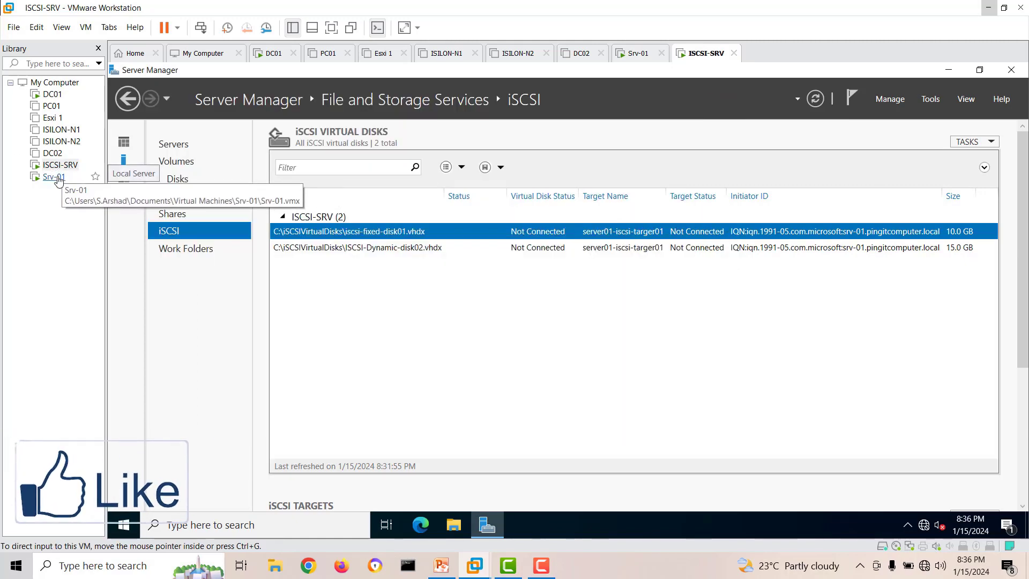
left_click(53, 177)
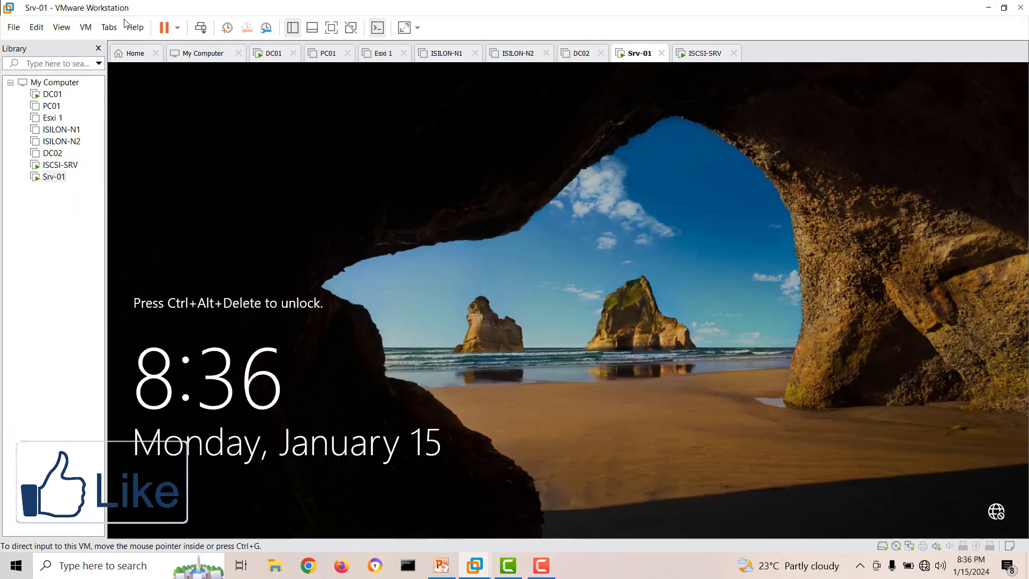
Send Ctrl+Alt+Del to Srv-01 and sign in with the domain administrator password.
right_click(638, 59)
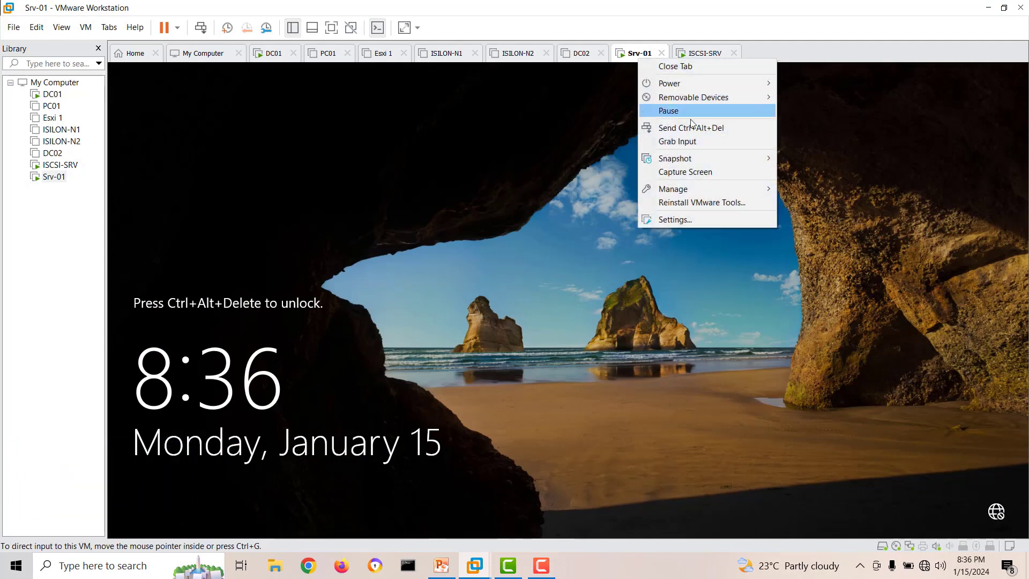
left_click(664, 128)
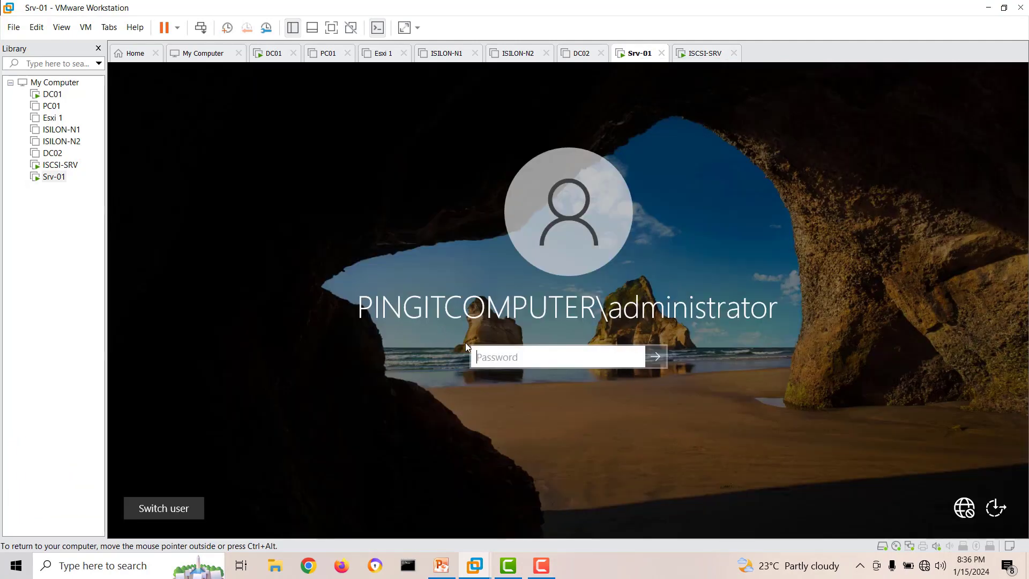
type("P")
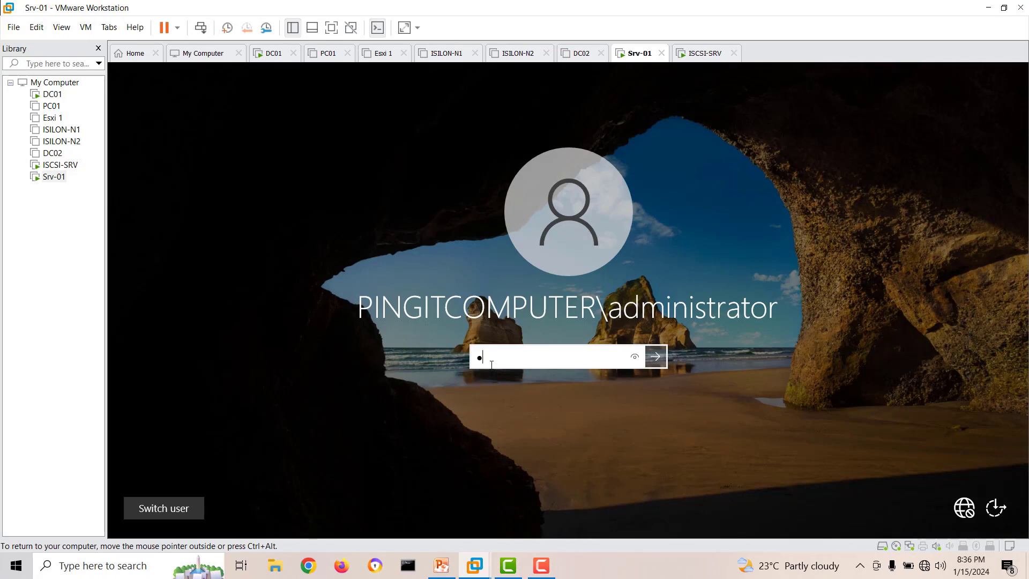
key("Return")
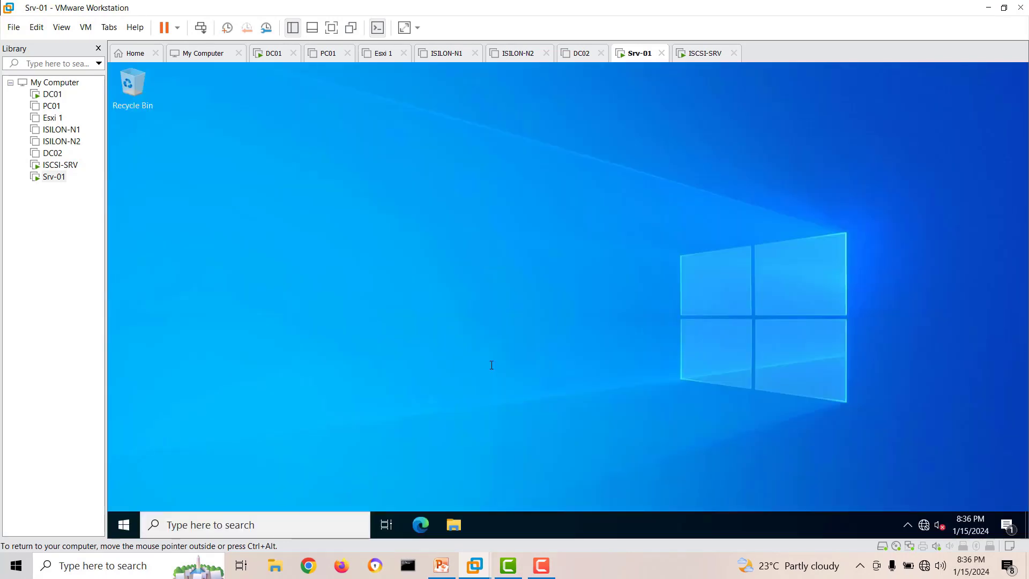
left_click(125, 527)
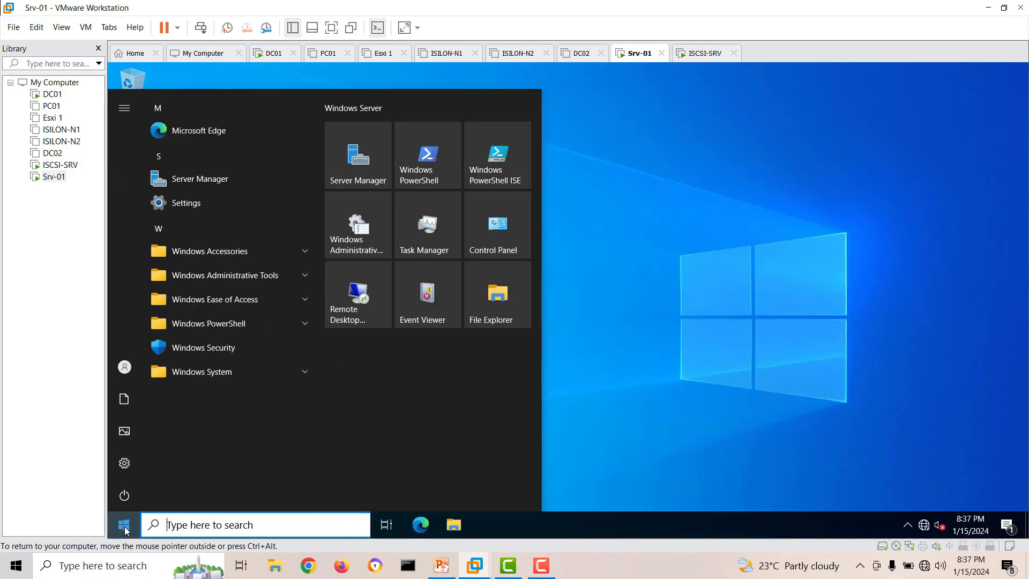
Open Command Prompt on Srv-01 and run ipconfig to check its address 192.168.20.6.
type("cmd")
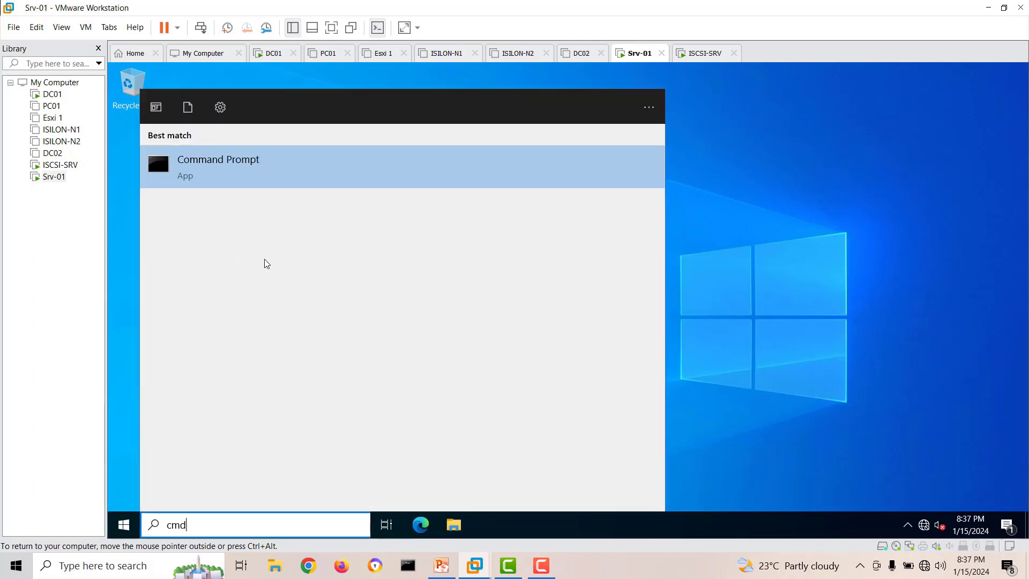
left_click(182, 177)
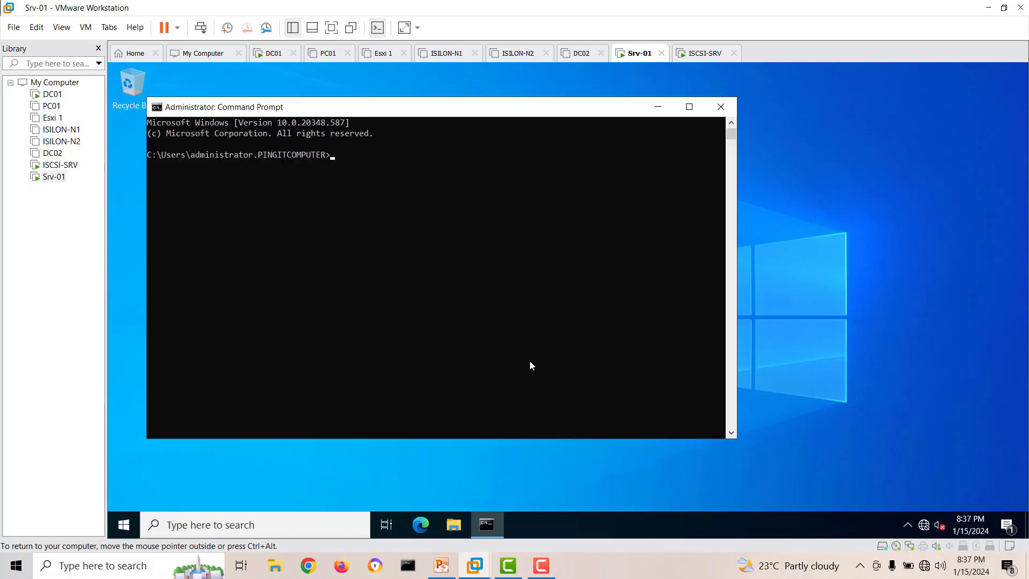
key("BackSpace")
key("BackSpace")
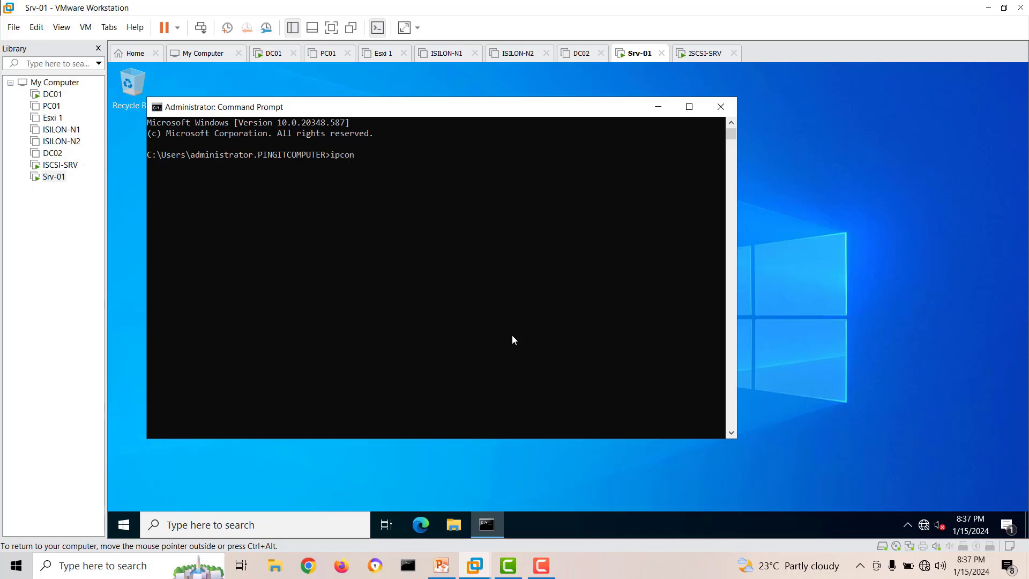
key("Return")
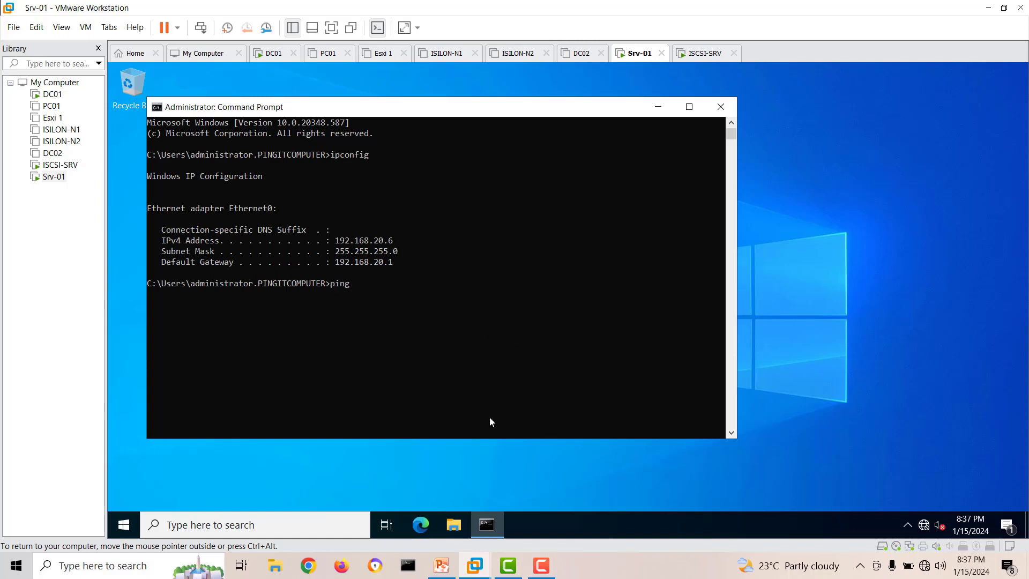
key("Up")
key("Return")
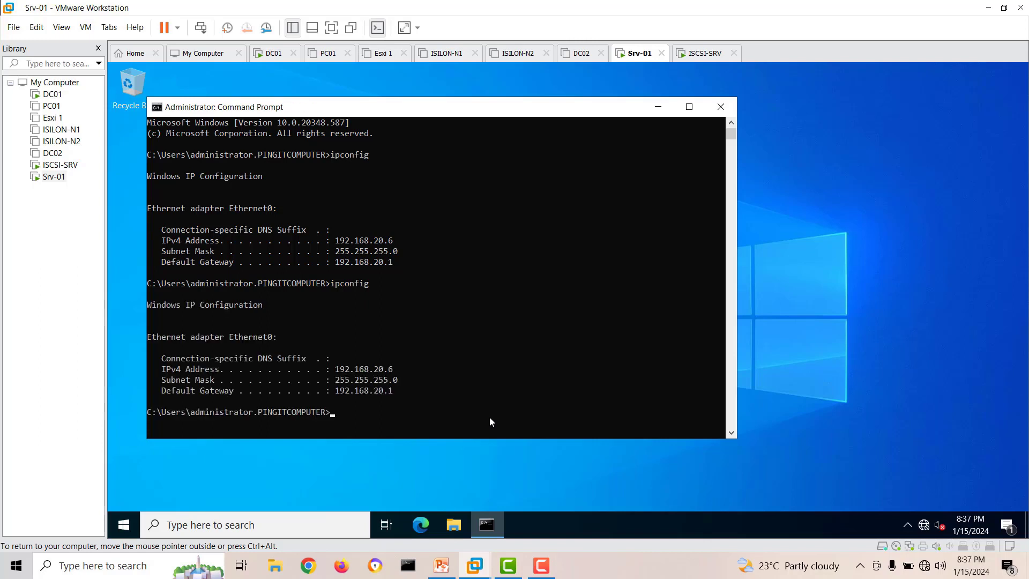
Ping the iSCSI server at 192.168.20.5, get replies, and close the Command Prompt.
key("Up")
key("BackSpace")
key("BackSpace")
key("BackSpace")
key("BackSpace")
key("BackSpace")
key("BackSpace")
key("BackSpace")
key("BackSpace")
type("ping 192.168.20.5")
key("Return")
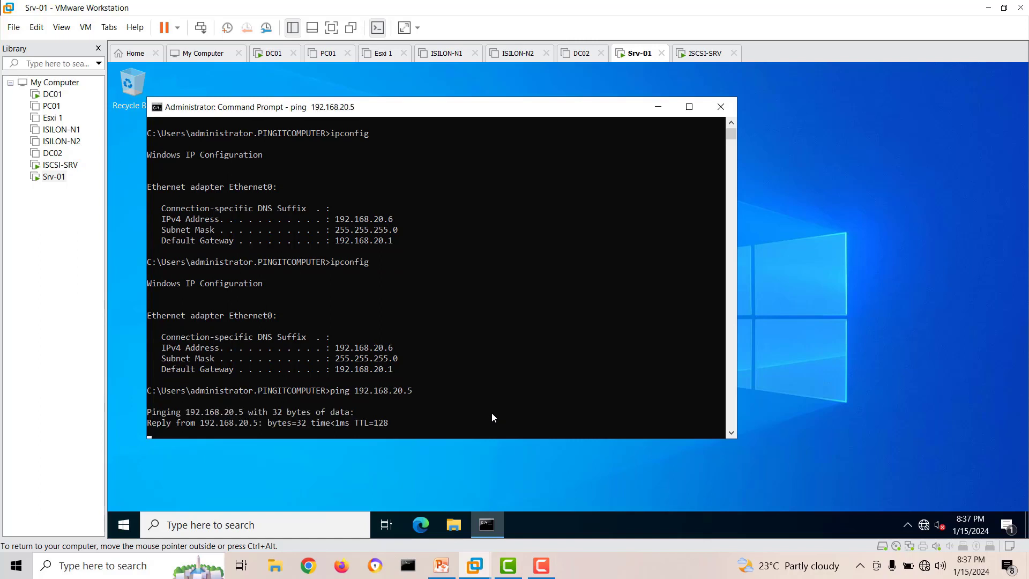
left_click(718, 109)
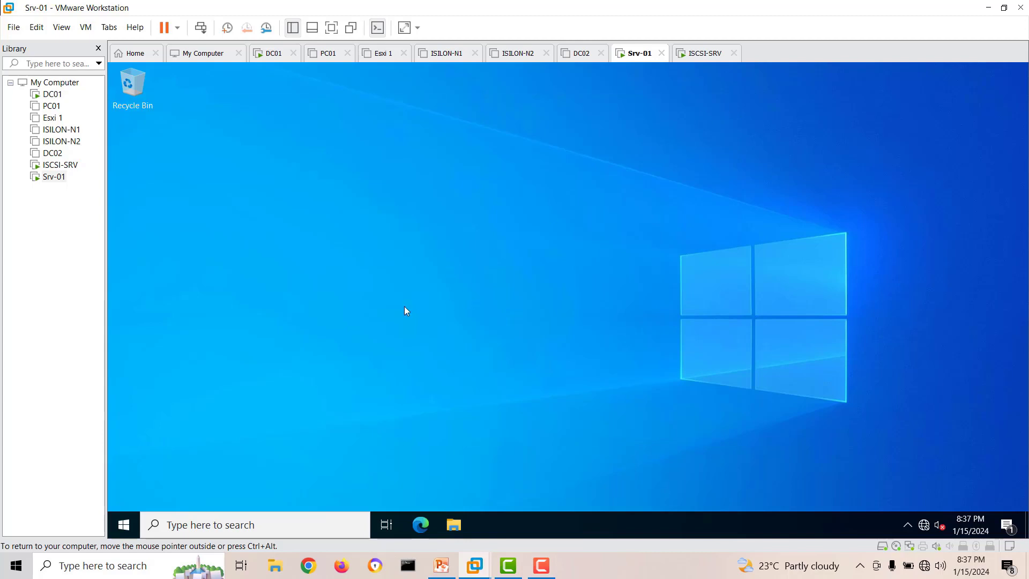
Open the iSCSI Initiator from Server Manager and let the iSCSI service start automatically.
left_click(124, 525)
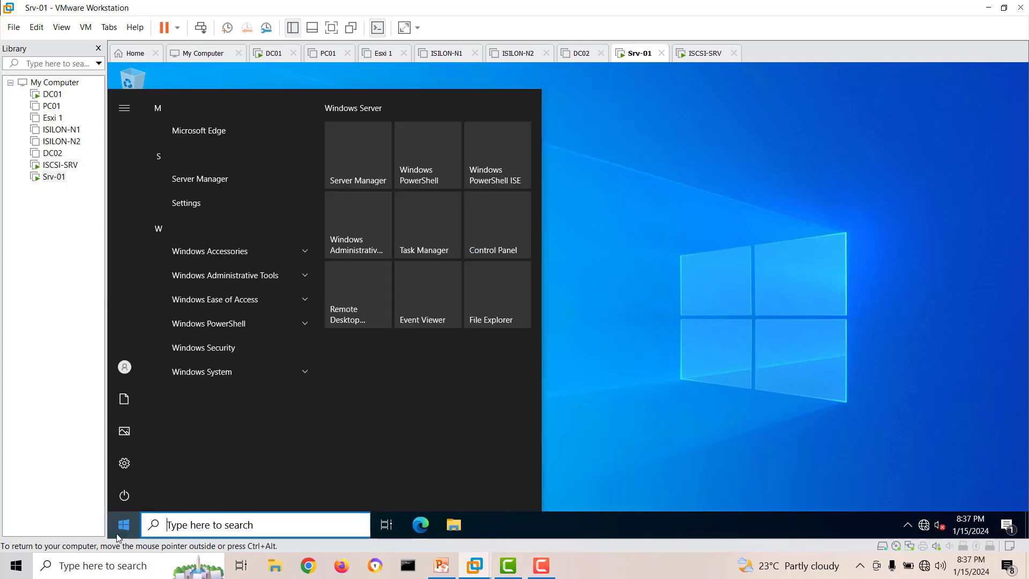
left_click(219, 181)
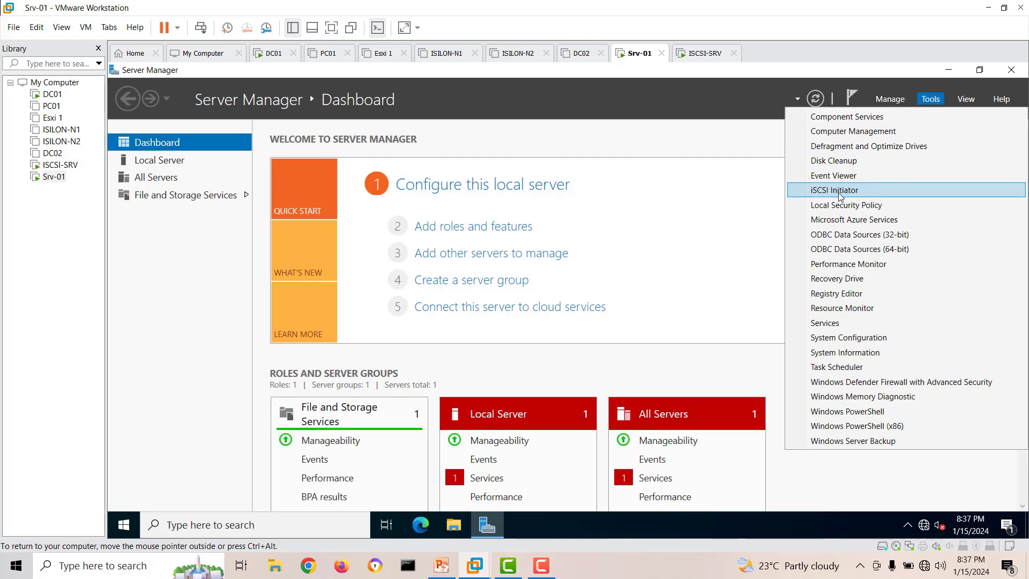
left_click(839, 193)
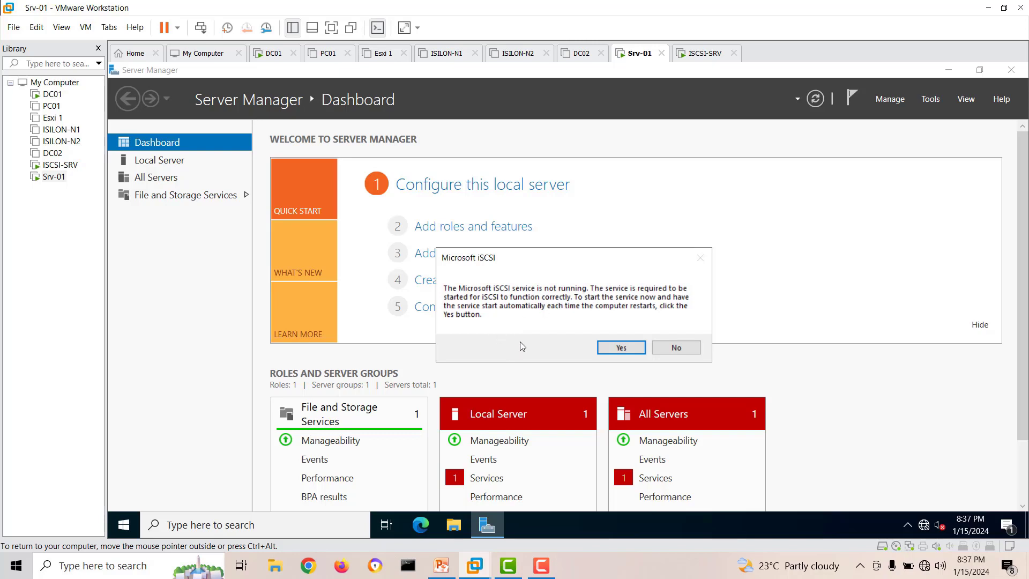
left_click(606, 349)
Set Server Manager's properties to not start at logon, then close Server Manager.
left_click(889, 98)
left_click(898, 182)
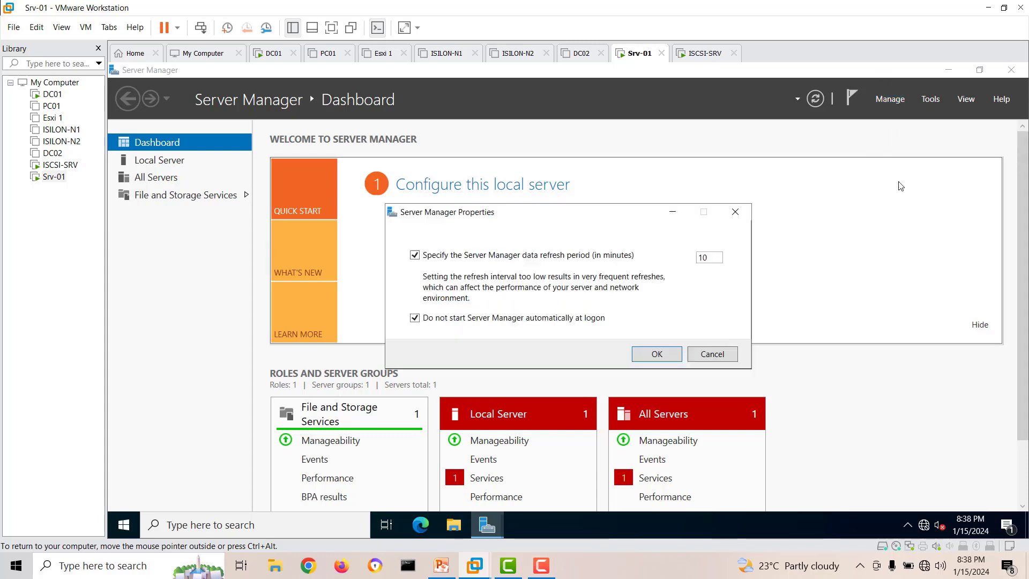
left_click(578, 319)
left_click(655, 353)
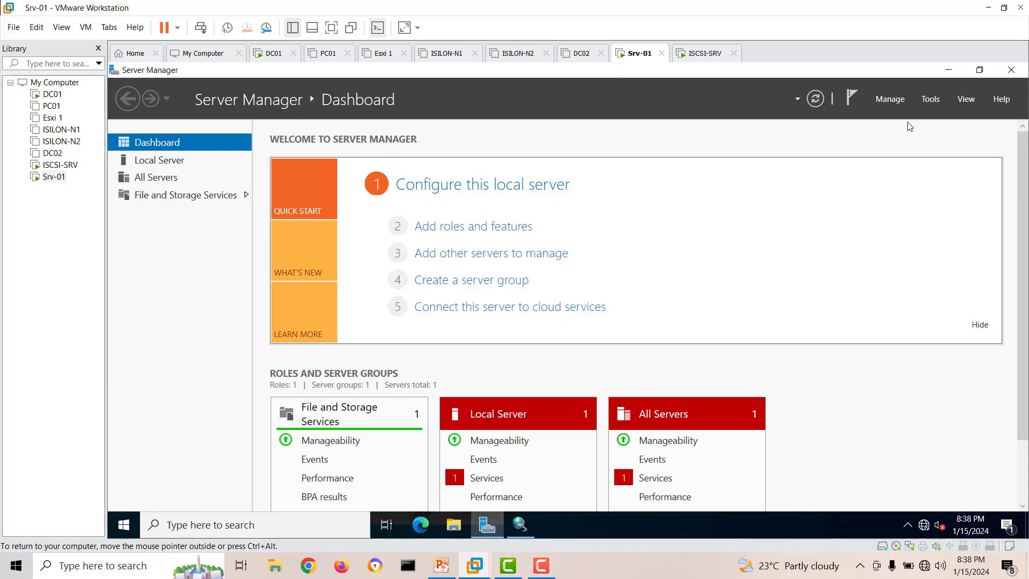
left_click(1011, 70)
left_click(613, 305)
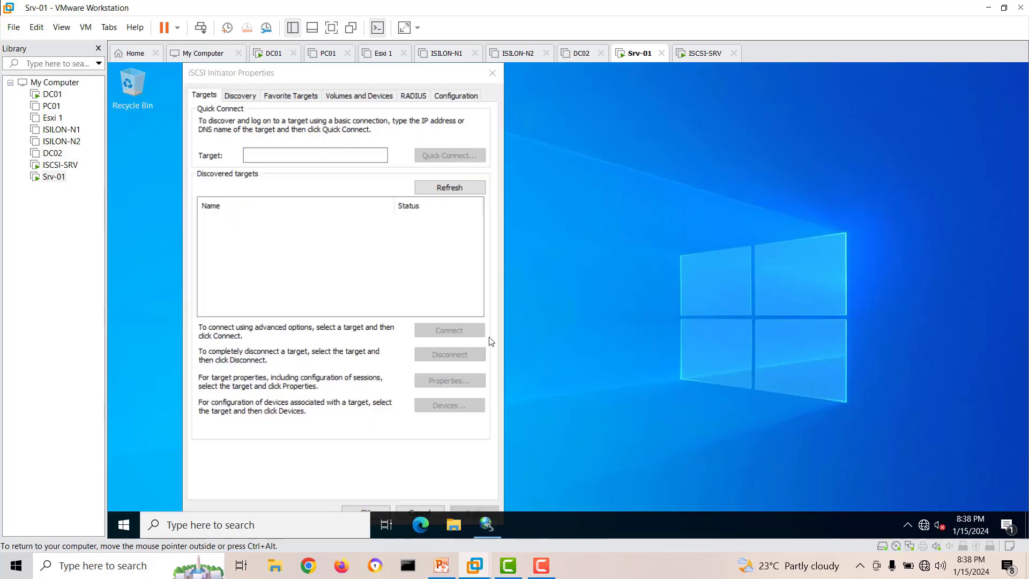
Quick Connect to the iSCSI target at 192.168.20.5, confirm Login Succeeded, and close the Initiator.
left_click_drag(384, 75, 470, 74)
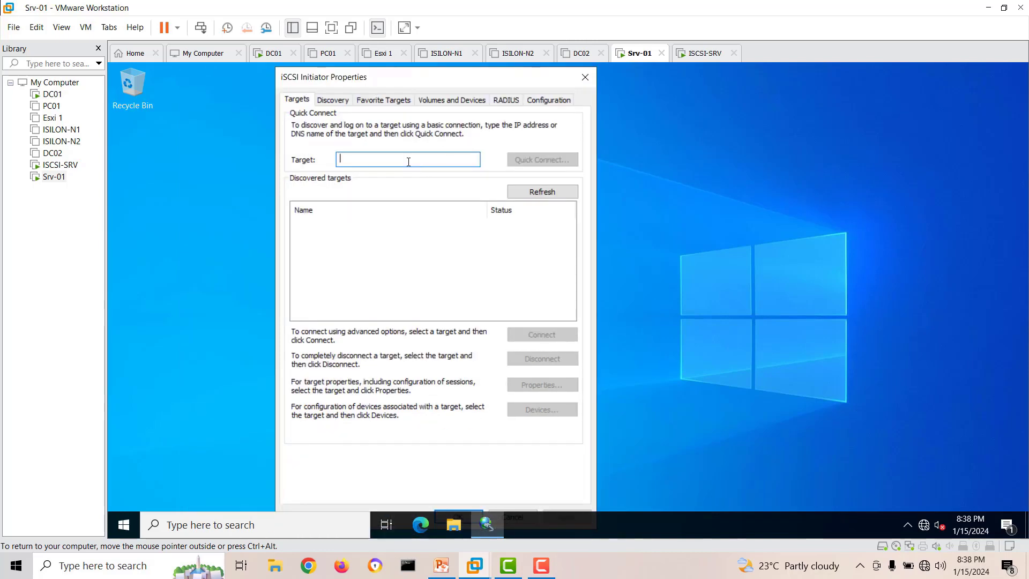
type("192.168.20.5")
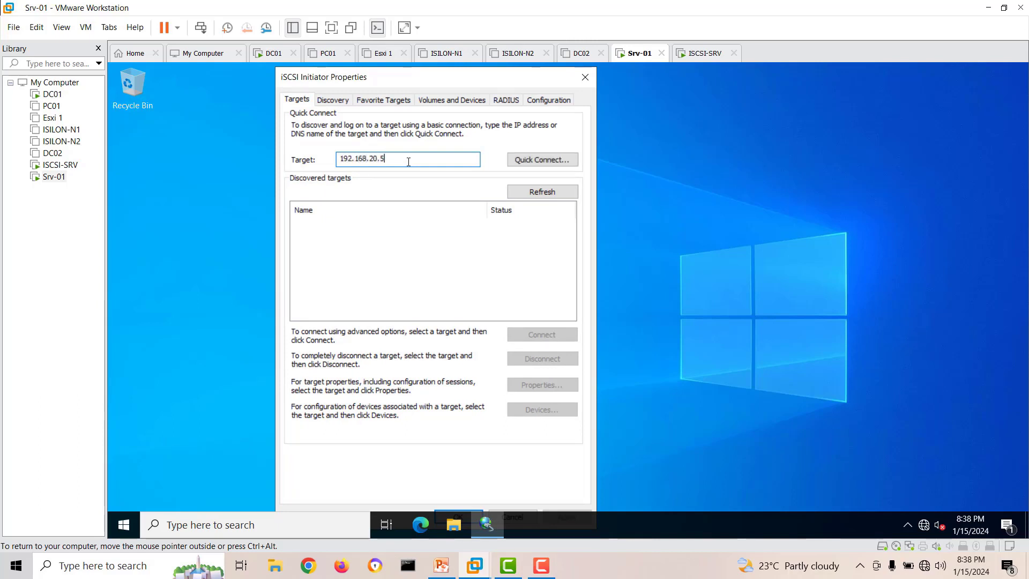
left_click(561, 163)
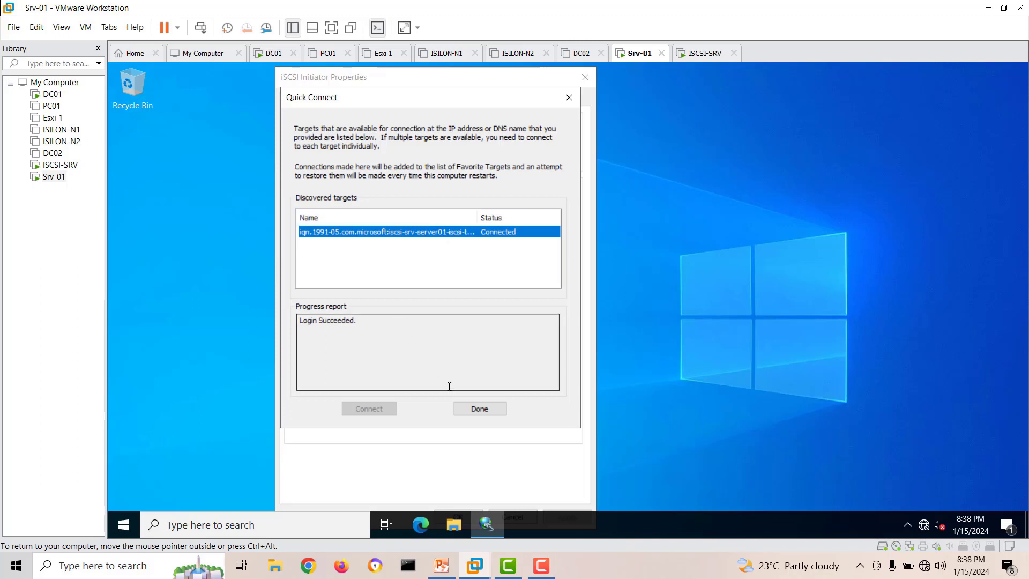
left_click_drag(420, 320, 278, 319)
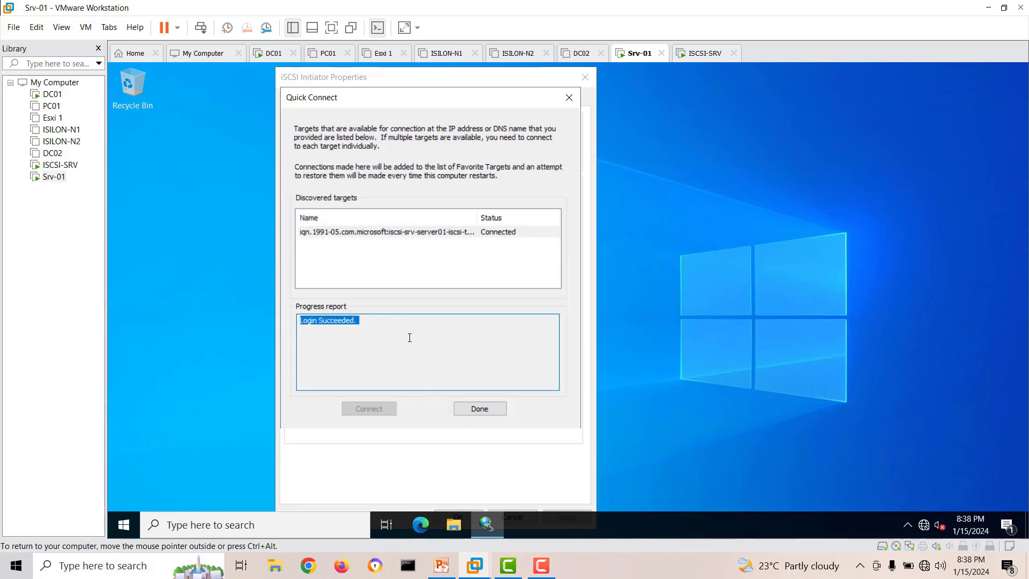
left_click(485, 412)
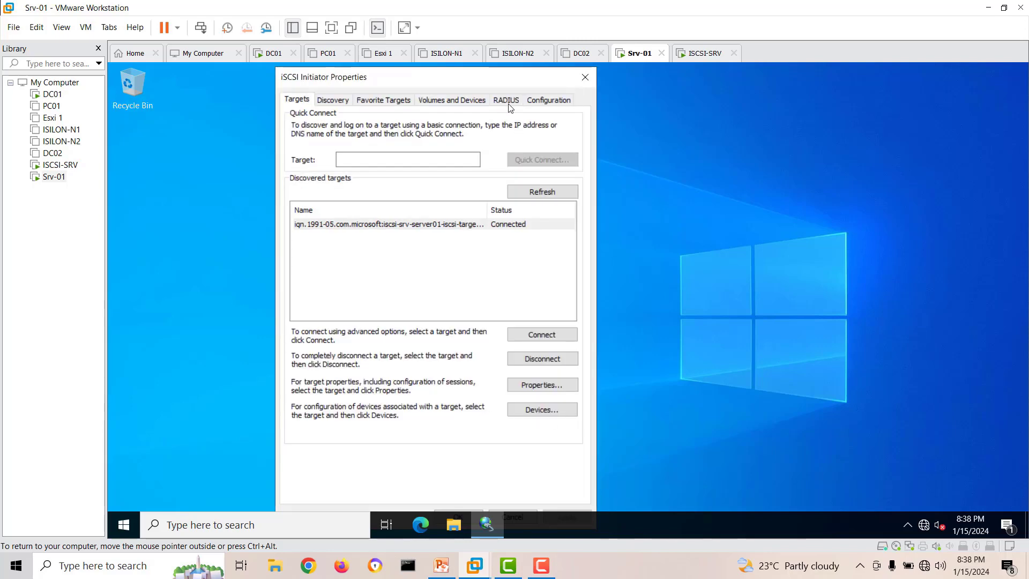
left_click_drag(487, 77, 478, 73)
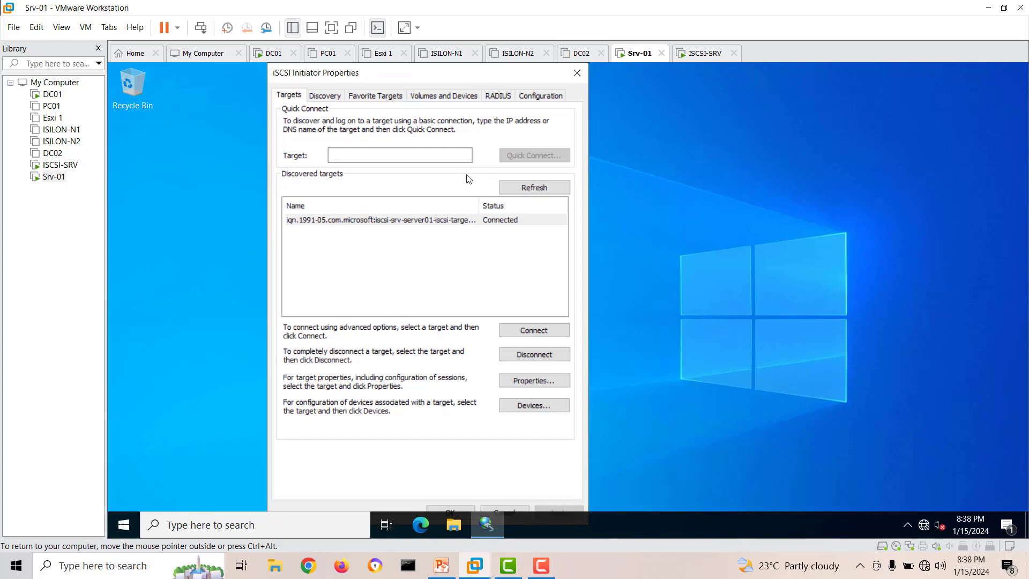
left_click(454, 508)
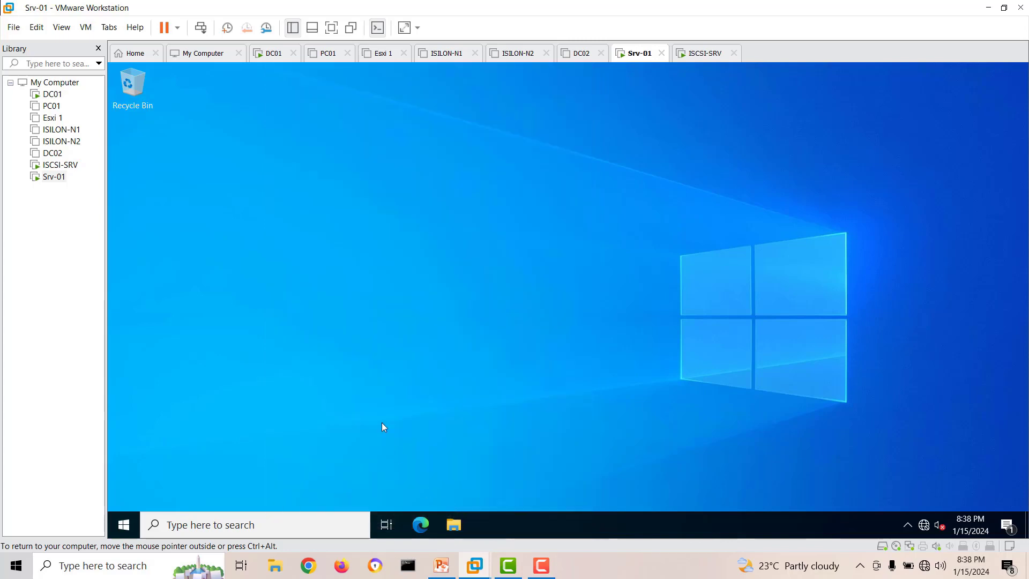
Check that This PC in File Explorer shows only C: and D:, search 'disk', then close Explorer.
left_click(454, 524)
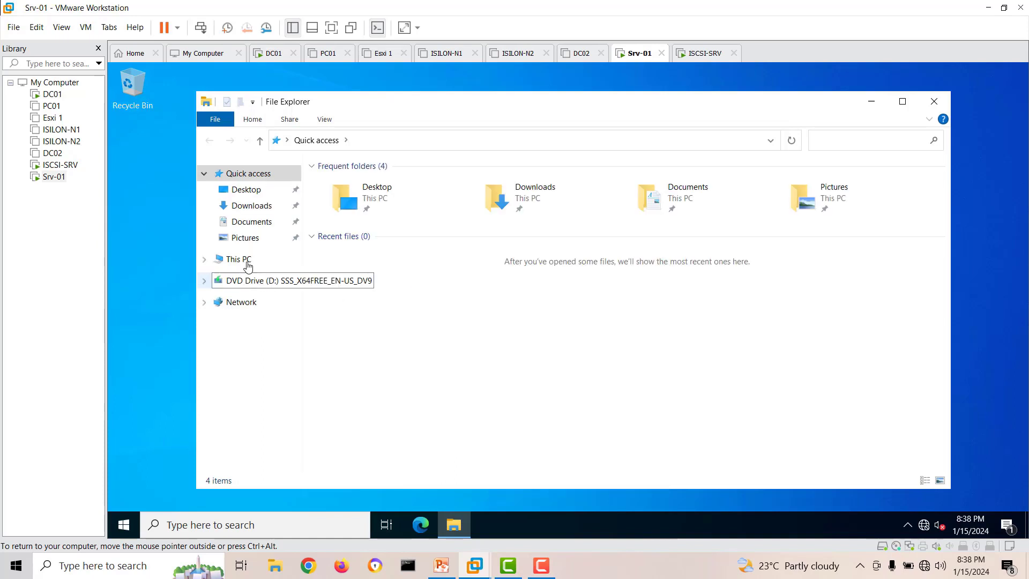
left_click(244, 260)
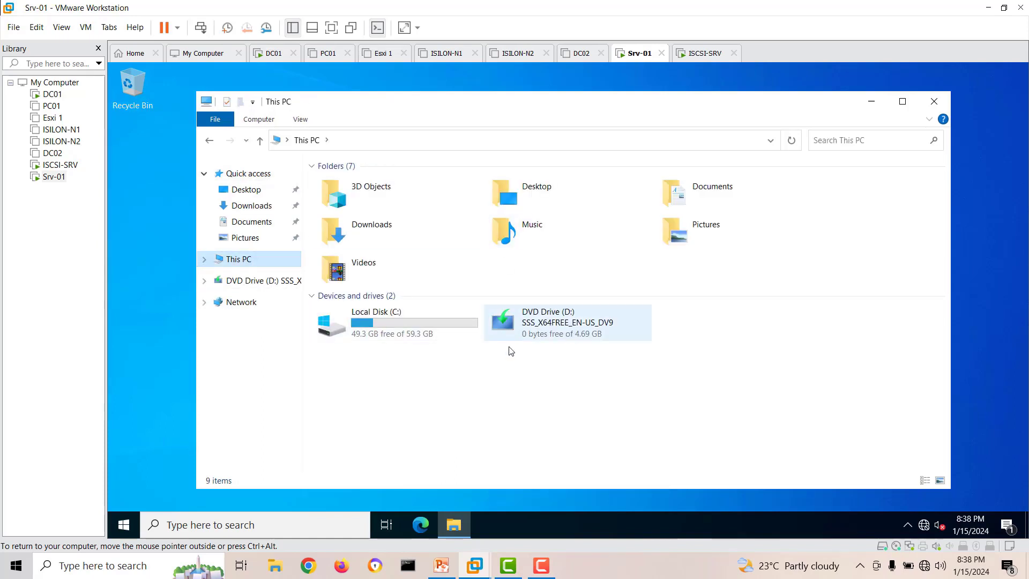
left_click(123, 525)
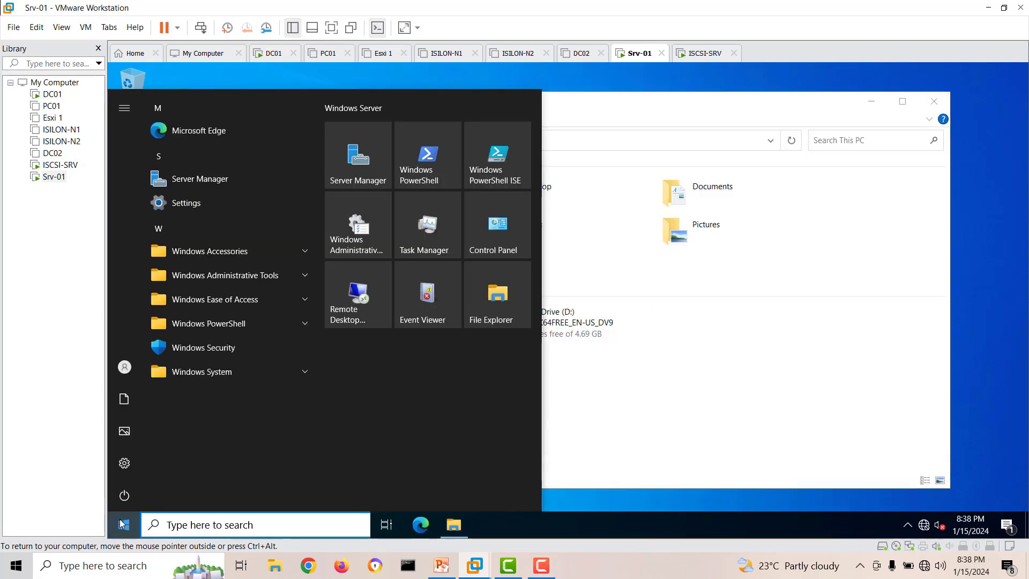
type("disk")
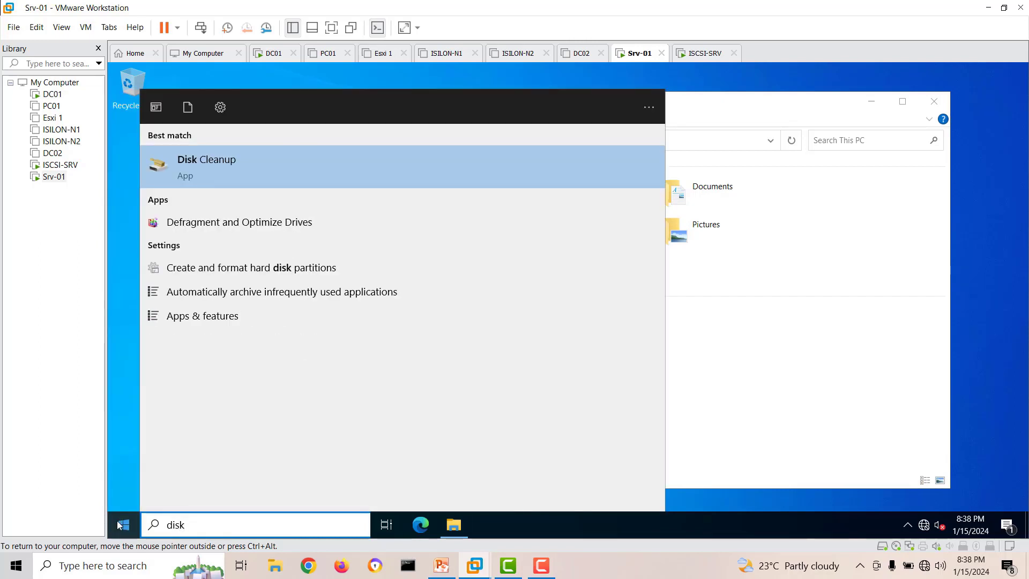
left_click(934, 101)
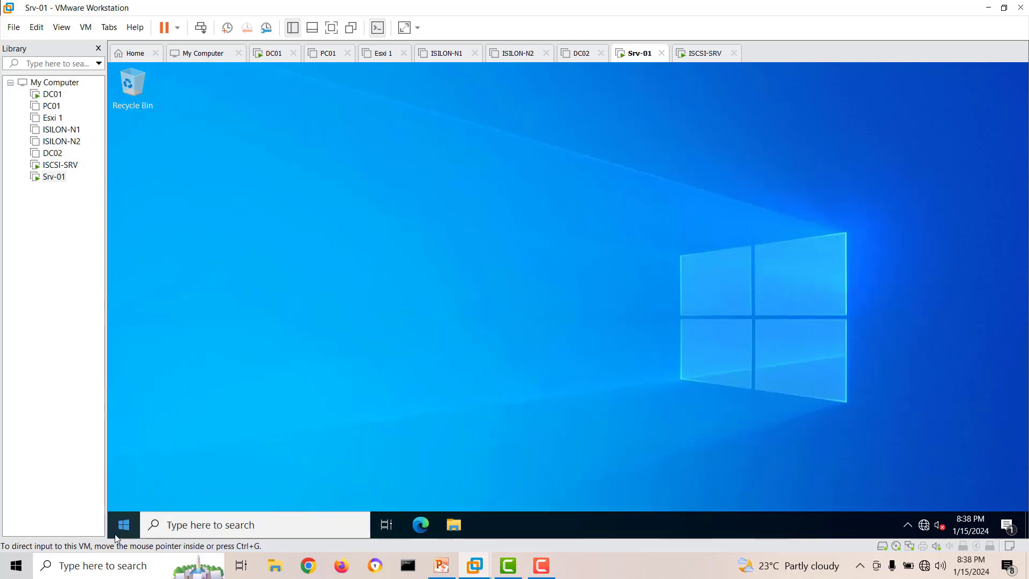
left_click(124, 525)
Open Disk Management in Computer Management from Server Manager, with the window maximized.
left_click(207, 180)
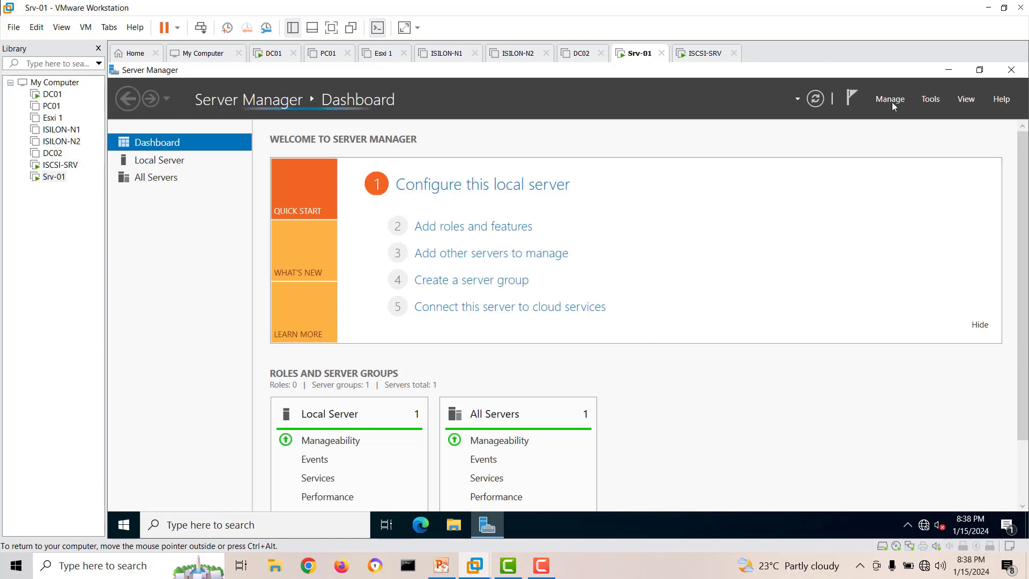
left_click(890, 100)
left_click(931, 100)
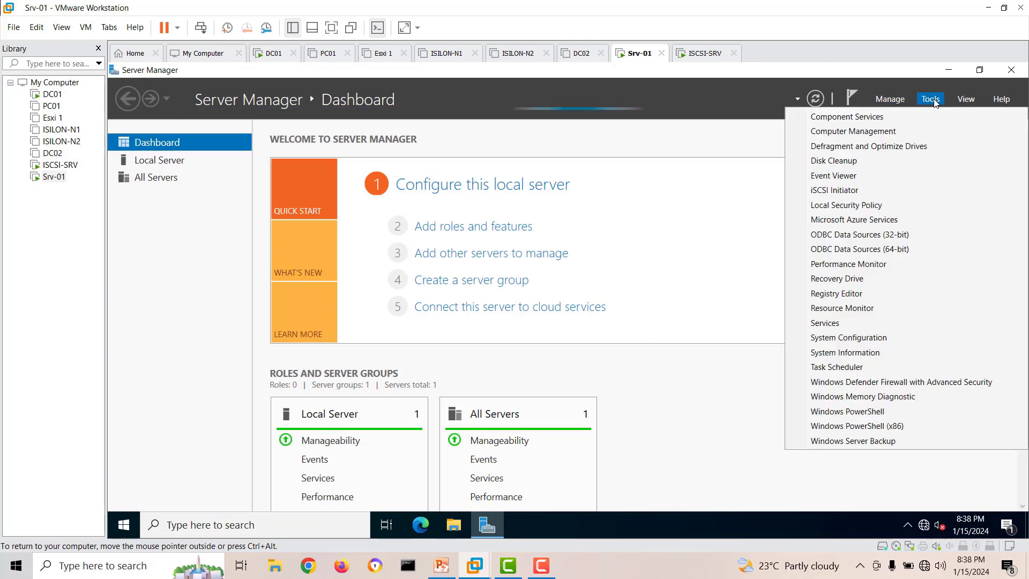
left_click(875, 135)
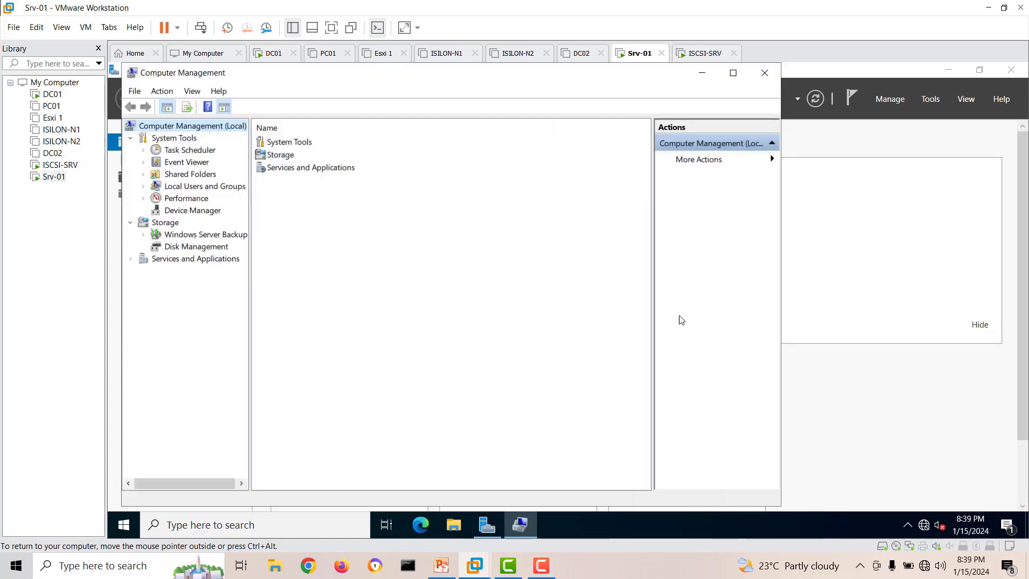
left_click(211, 250)
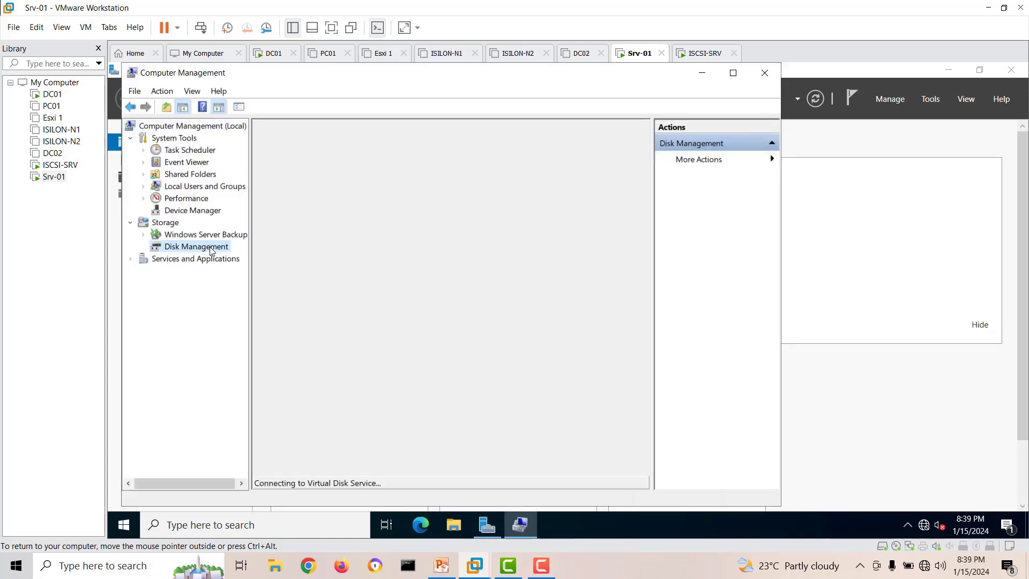
left_click(733, 74)
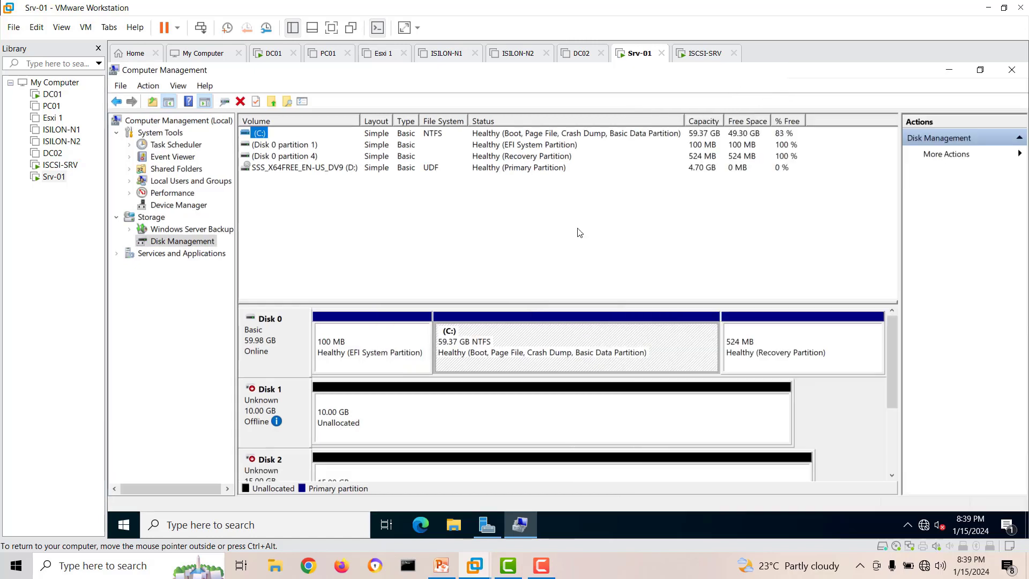
left_click(894, 336)
mouse_move(802, 301)
left_mouse_down()
mouse_move(786, 258)
mouse_move(786, 201)
left_mouse_up()
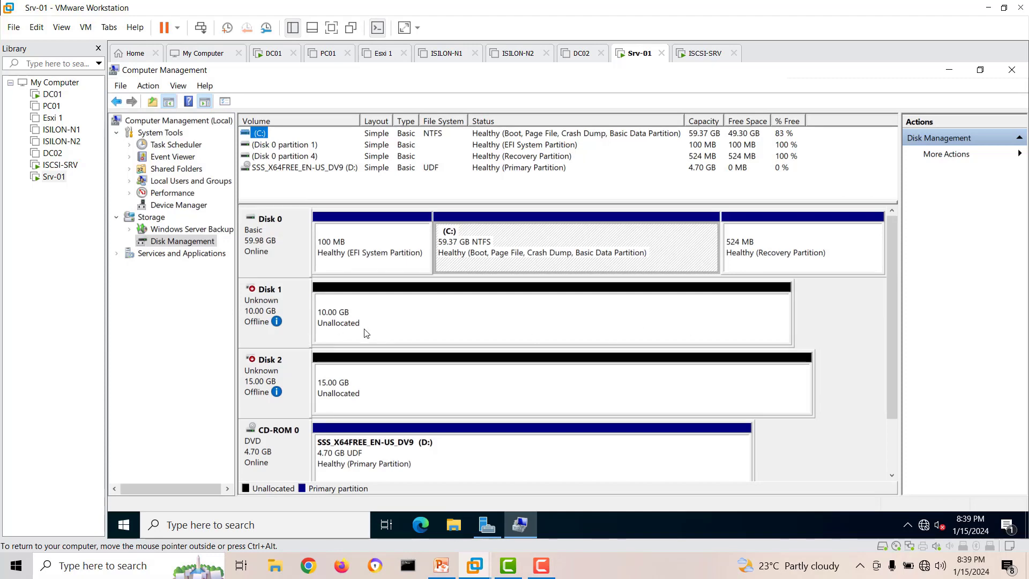
Bring Disk 1 online and initialize it as GPT.
right_click(284, 316)
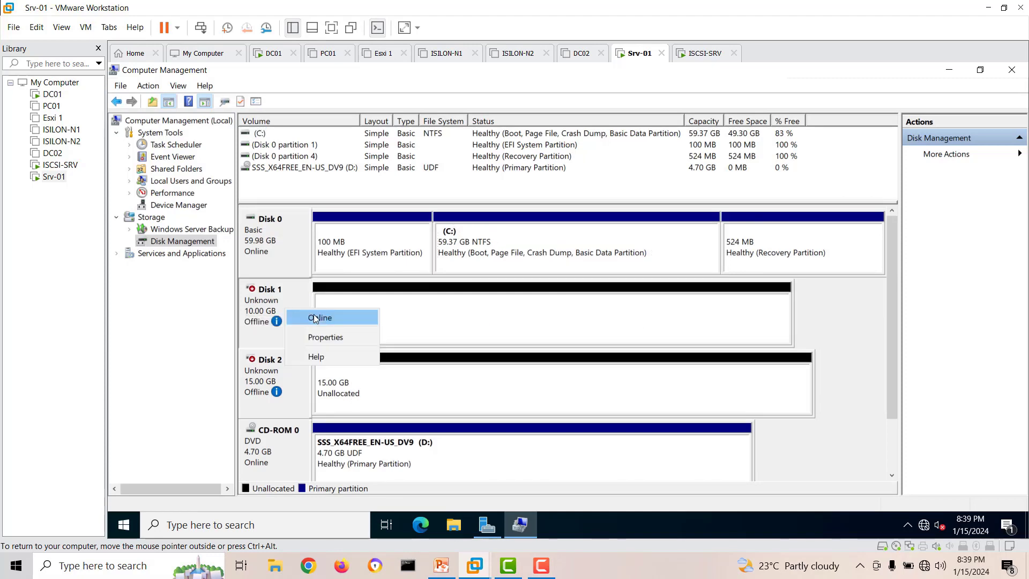
left_click(314, 317)
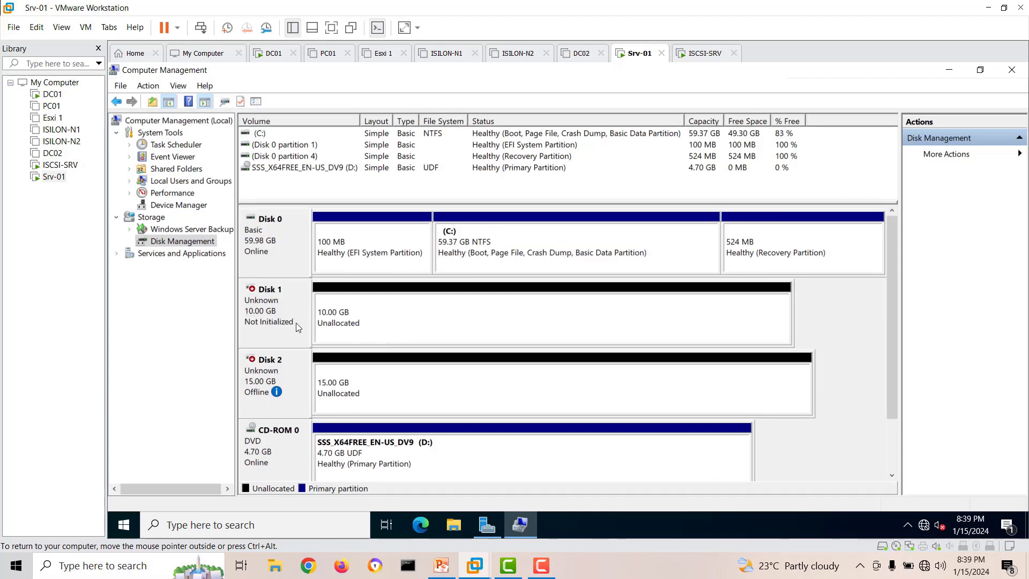
right_click(284, 307)
left_click(301, 315)
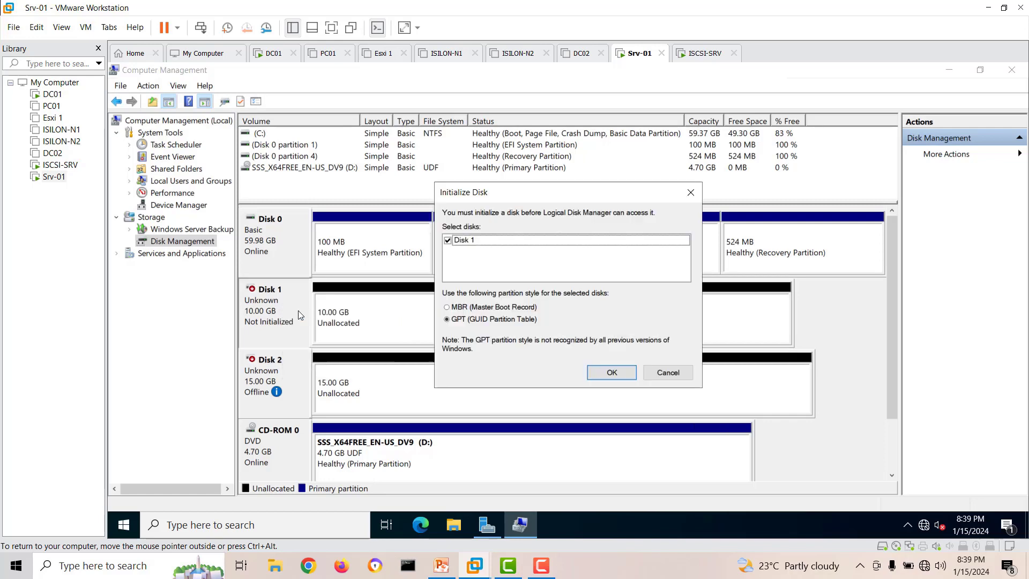
left_click(610, 371)
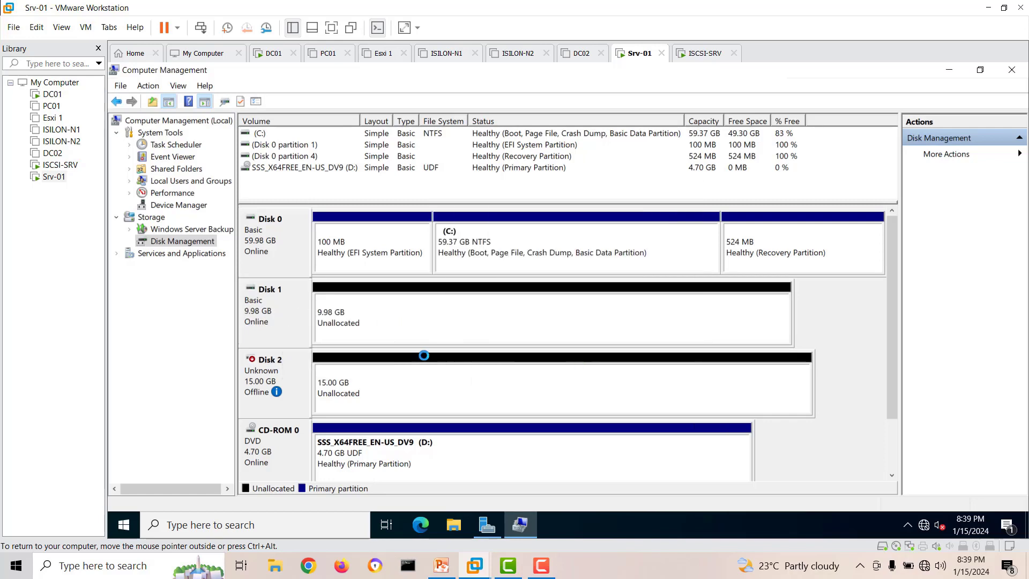
Start a New Simple Volume on Disk 1, keeping the full size and drive letter E.
right_click(376, 316)
left_click(405, 325)
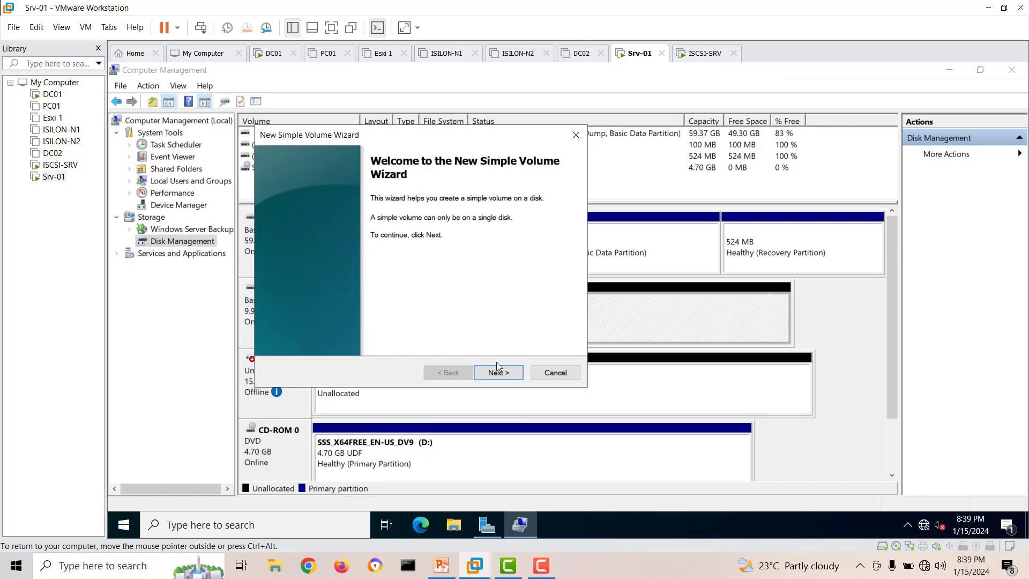
left_click(506, 372)
left_click(508, 373)
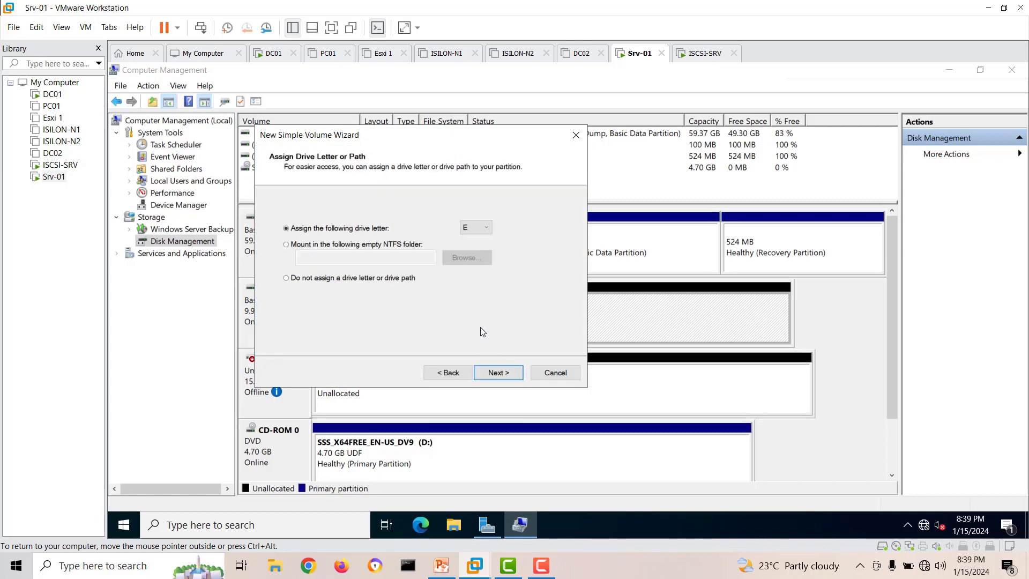
left_click(494, 371)
Label the NTFS volume ISCSI-Fixed-Disk and finish creating it.
left_click_drag(451, 292, 350, 290)
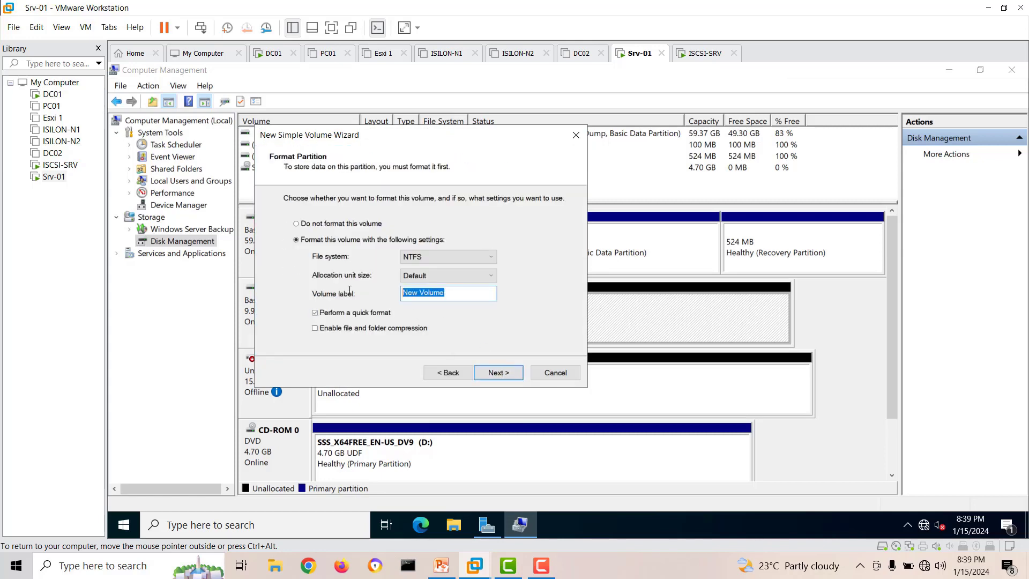
type("cldiskfixed")
left_click_drag(415, 295, 303, 310)
type("f")
left_click(503, 377)
left_click(505, 377)
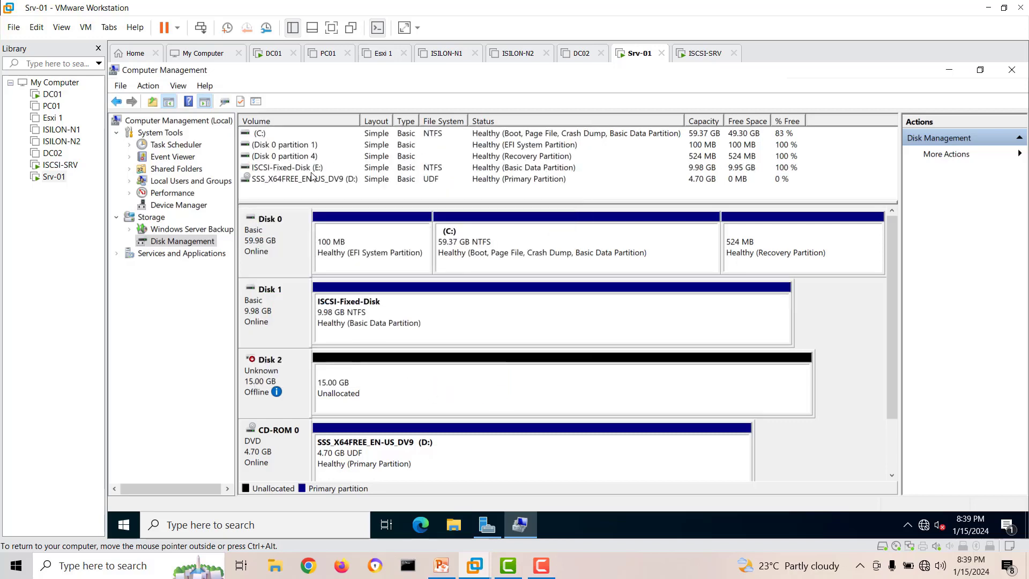
right_click(373, 397)
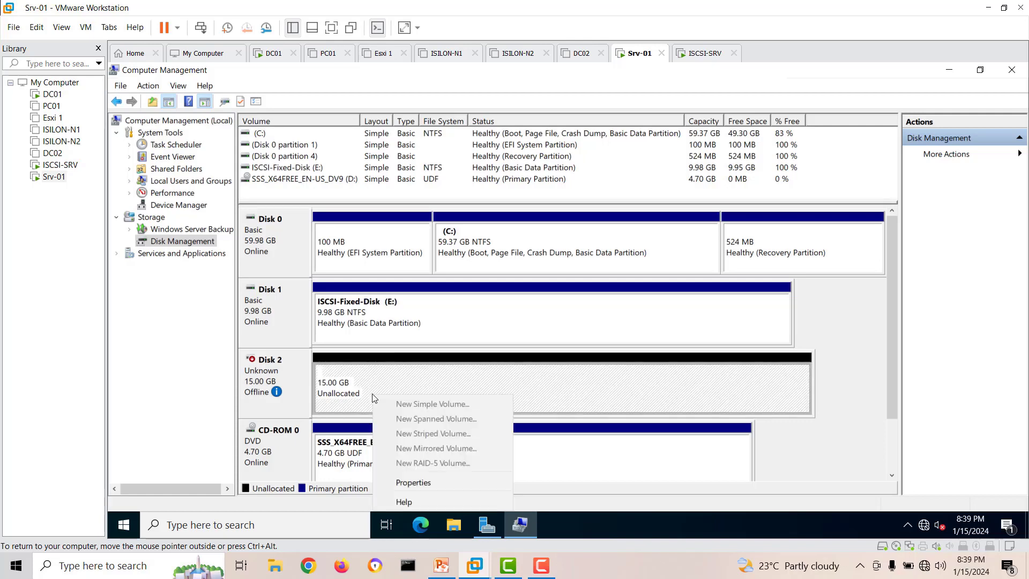
Bring Disk 2 online and initialize it.
right_click(285, 378)
left_click(302, 386)
right_click(287, 372)
left_click(303, 377)
left_click(619, 373)
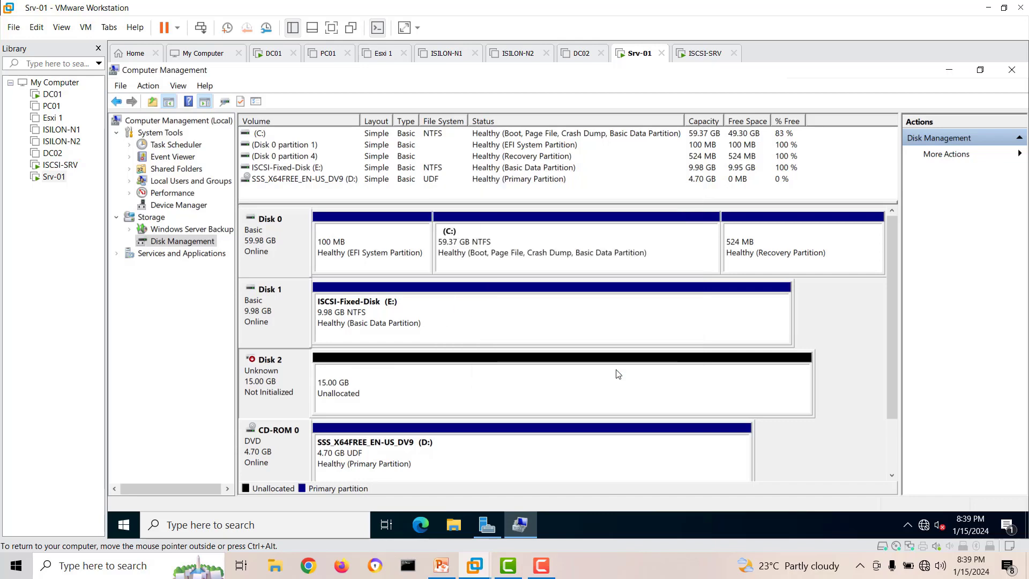
Create a full-size 15342 MB NTFS volume F: labelled Dynamic-Disk on Disk 2.
right_click(370, 385)
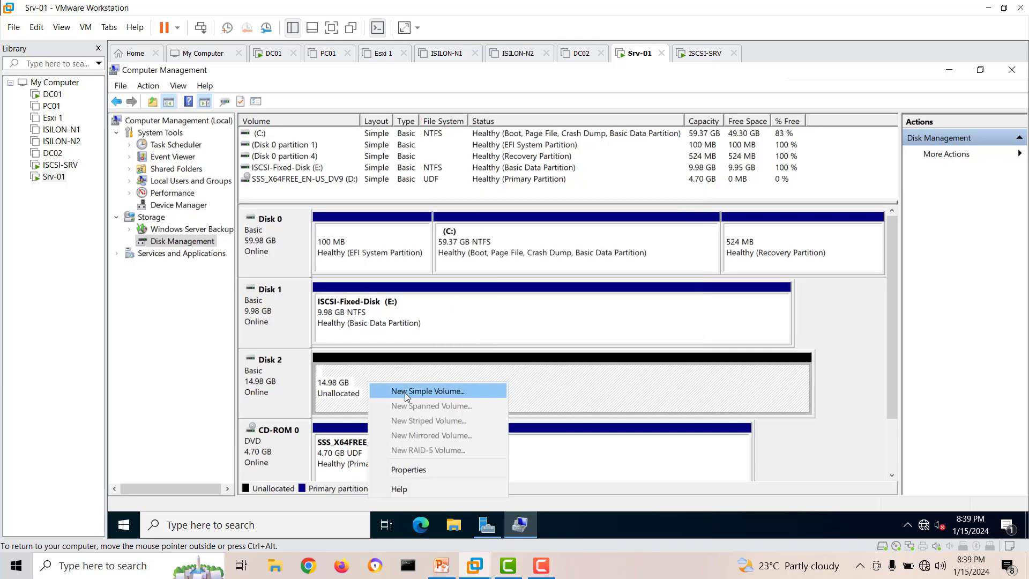
left_click(406, 392)
left_click(498, 371)
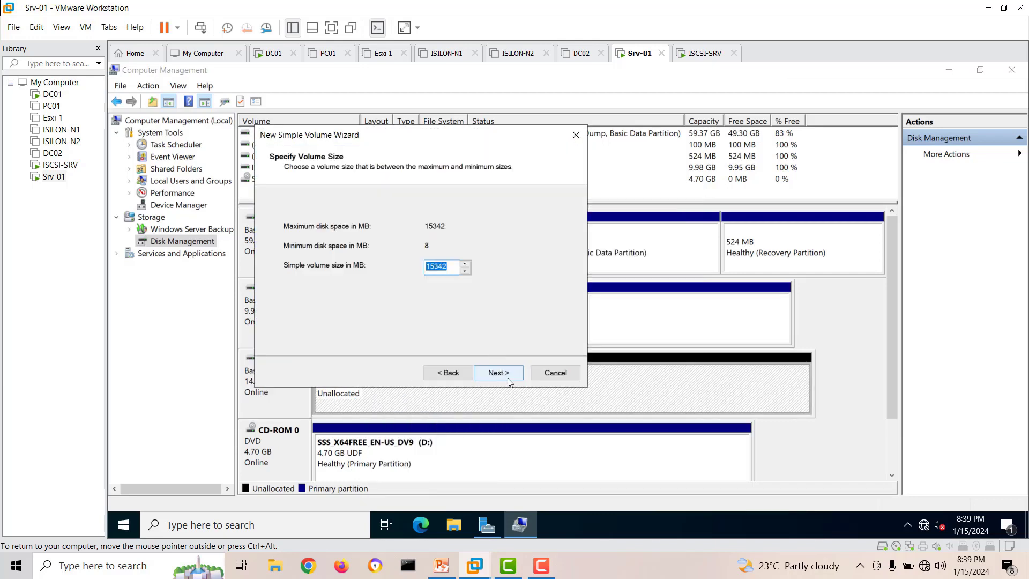
left_click(507, 376)
left_click(496, 375)
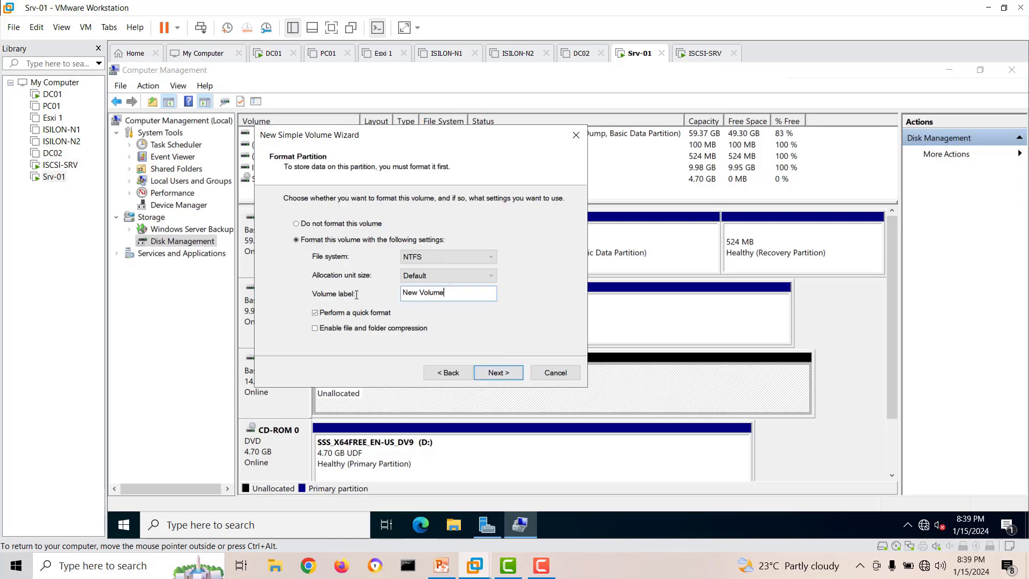
type("Dynamic-Disk")
left_click(498, 373)
left_click(500, 372)
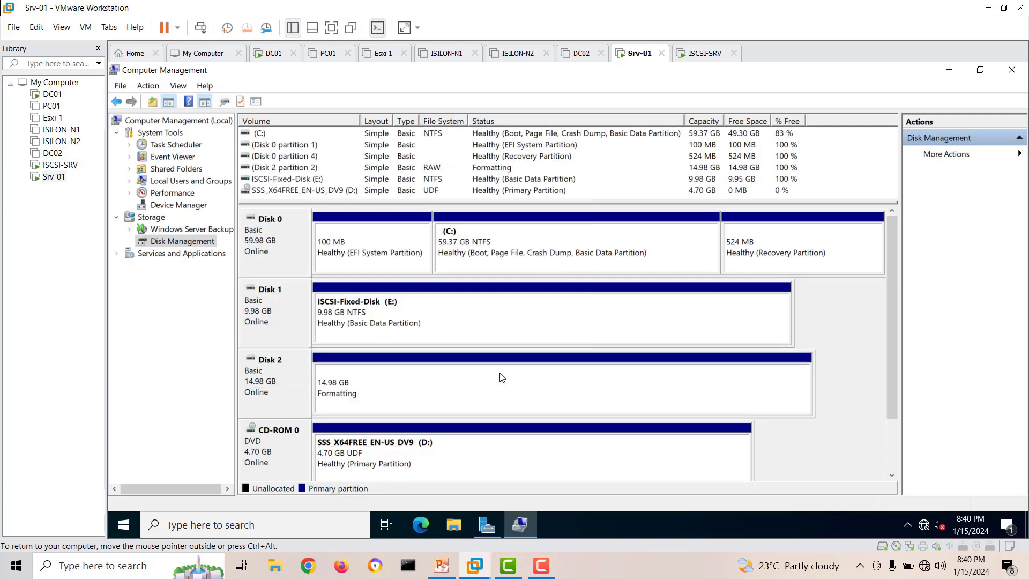
left_click(454, 525)
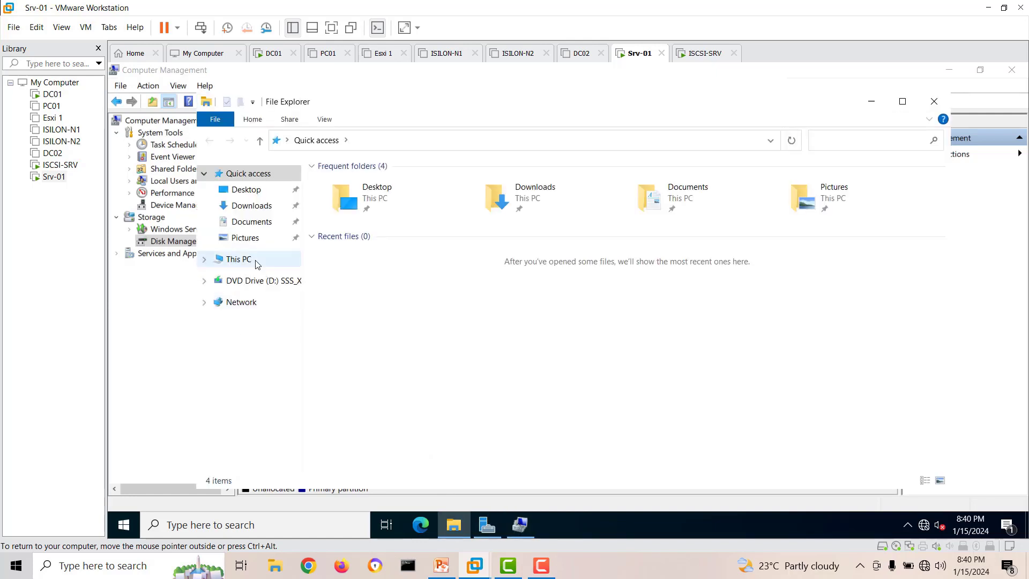
Open This PC and verify ISCSI-Fixed-Disk (E:) at 9.98 GB and Dynamic-Disk (F:) at 14.9 GB.
left_click(239, 259)
left_click(672, 329)
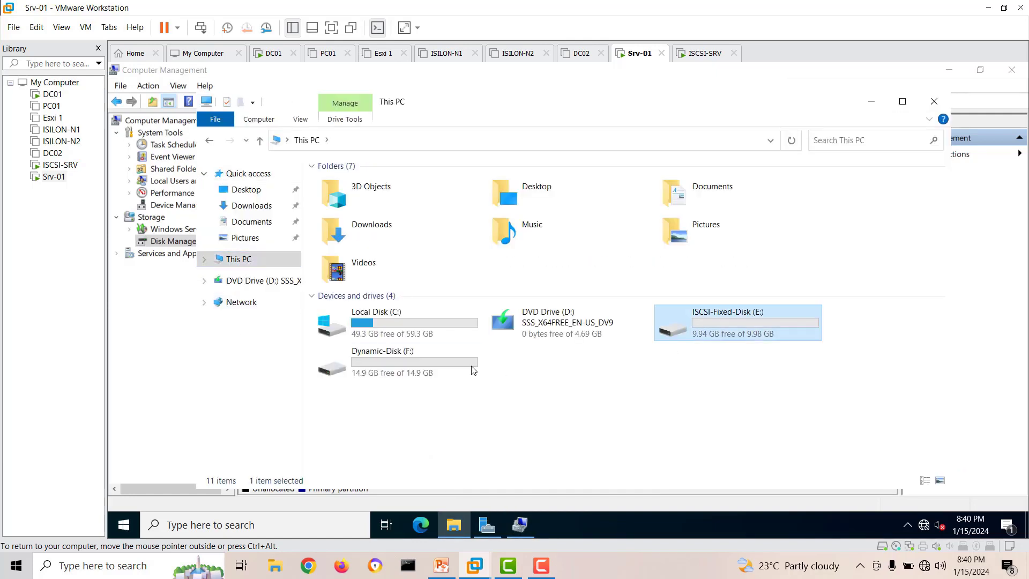
left_click(450, 362)
key("Left")
key("Right")
left_click(727, 343)
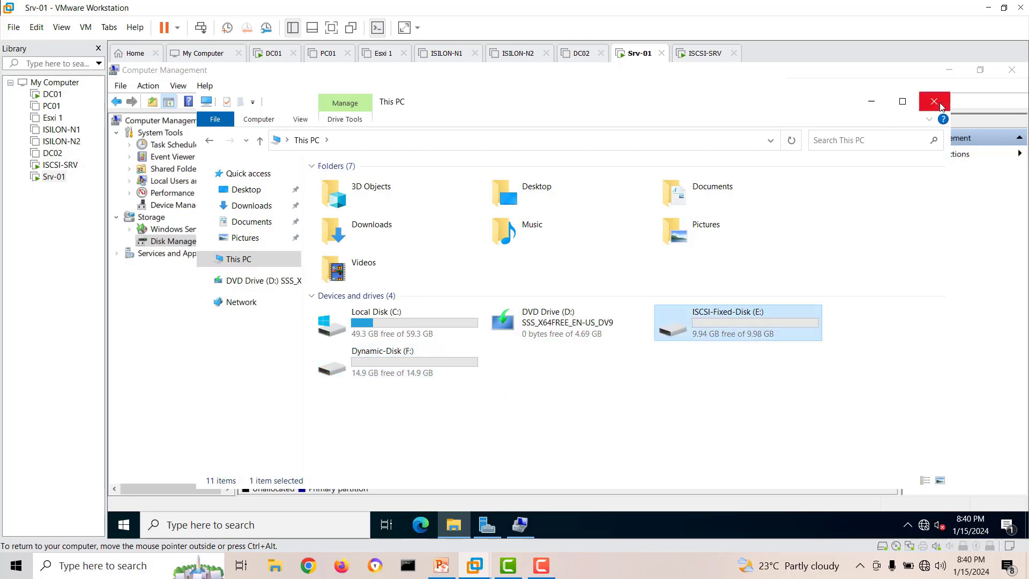
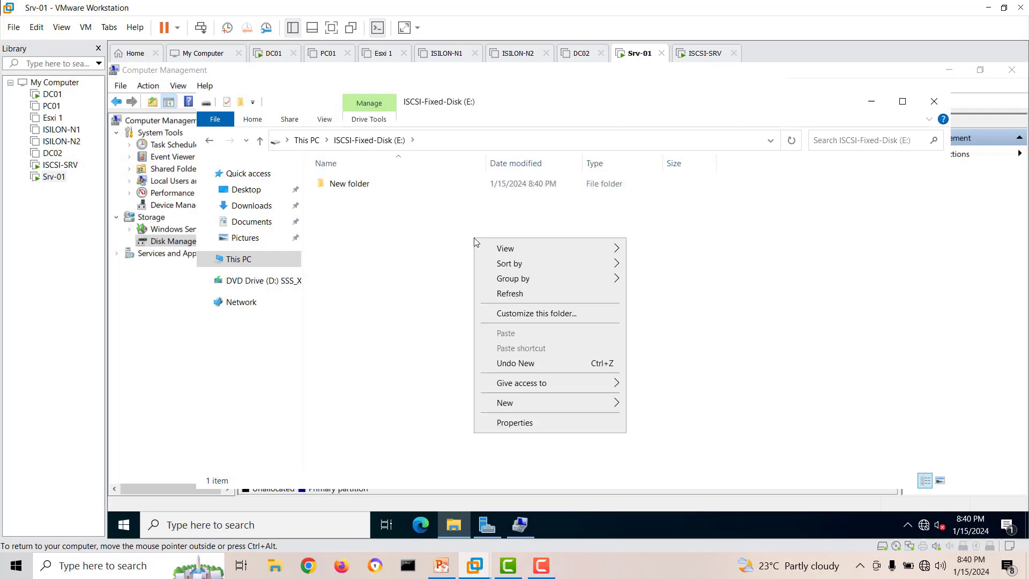
Add two new text documents to drive E:, naming one 'hjgjhgh', then close File Explorer.
mouse_move(516, 403)
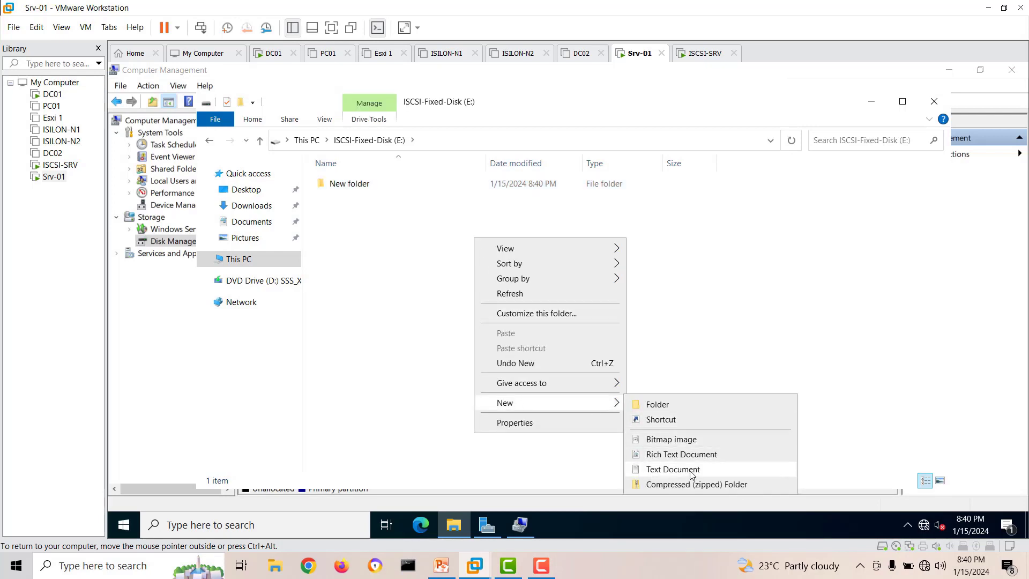
left_click(676, 468)
right_click(480, 245)
mouse_move(532, 406)
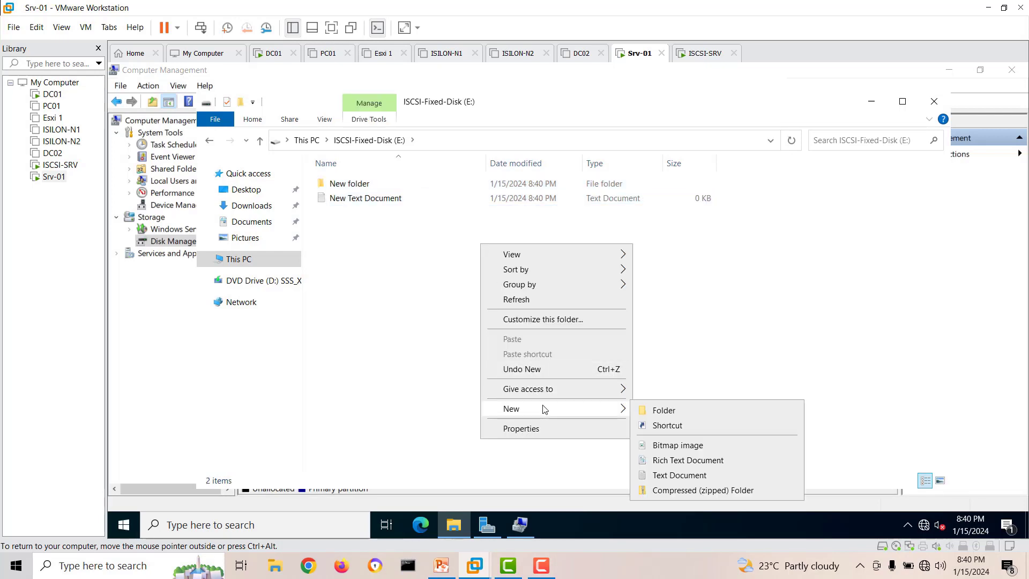
left_click(689, 471)
type("hjgjhgh")
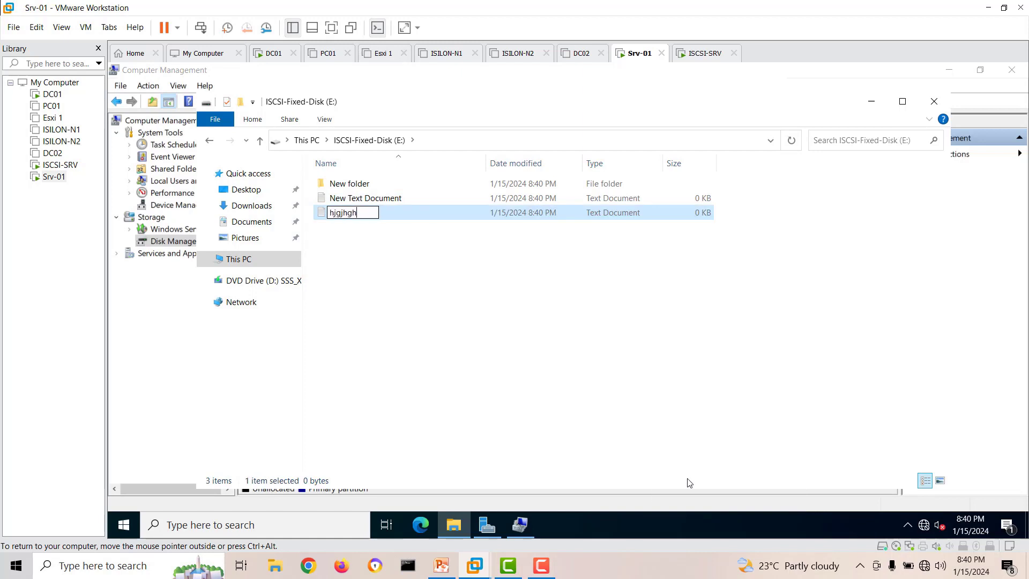
left_click(651, 406)
left_click(935, 104)
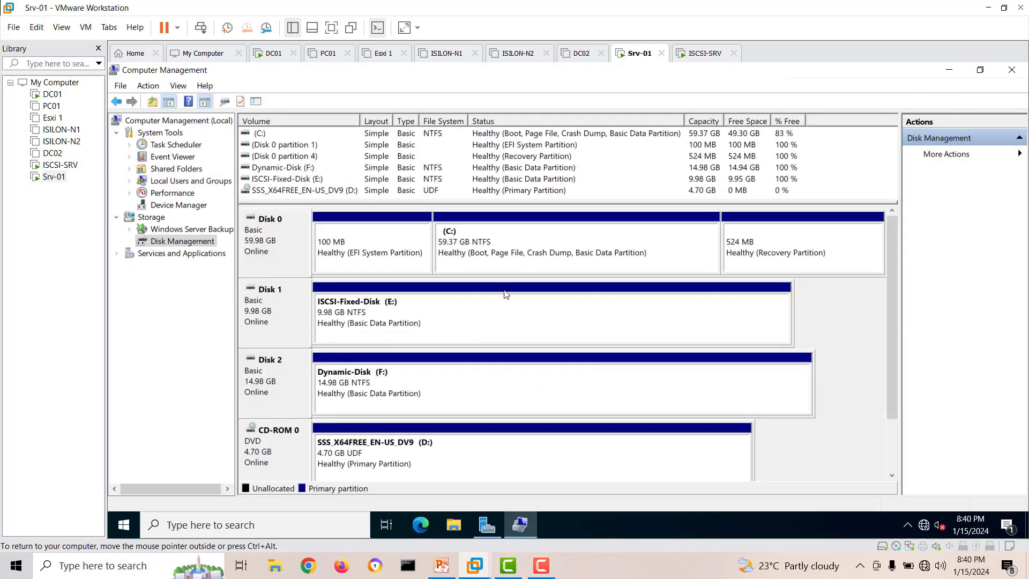
On ISCSI-SRV, review the Disks, Shares and Storage Pools pages, then return to the iSCSI virtual disks list.
left_click(71, 167)
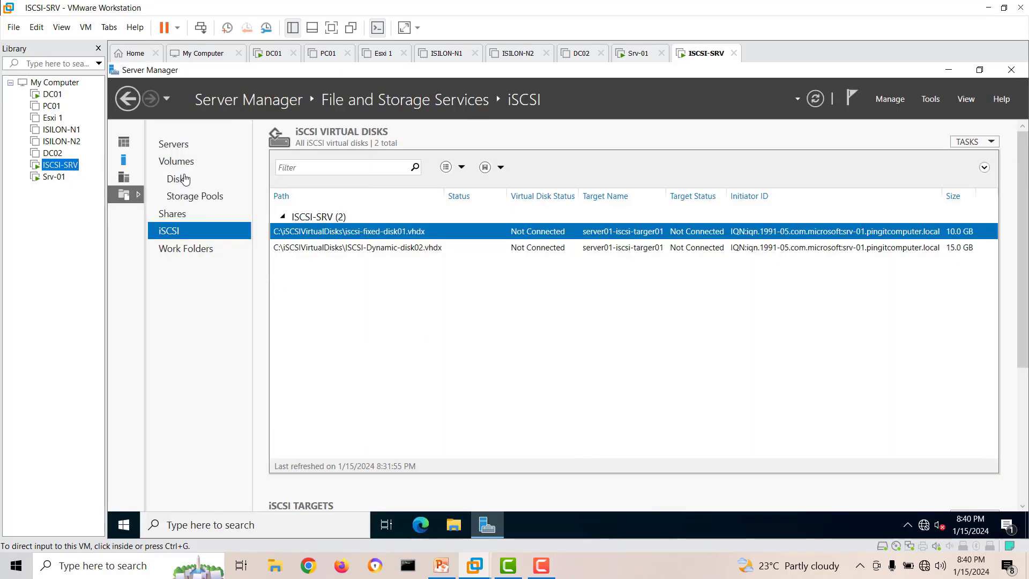
left_click(183, 181)
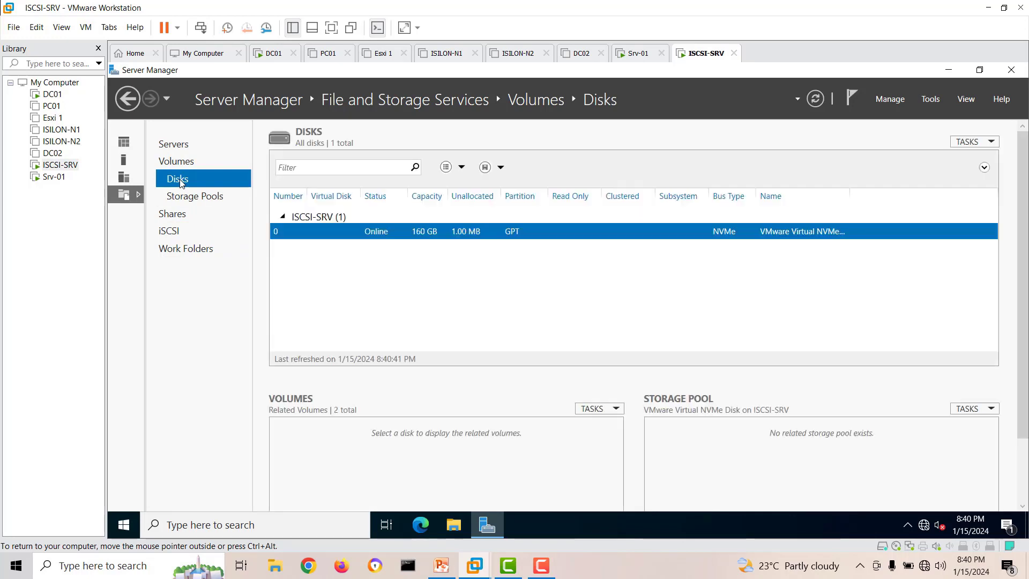
left_click(168, 230)
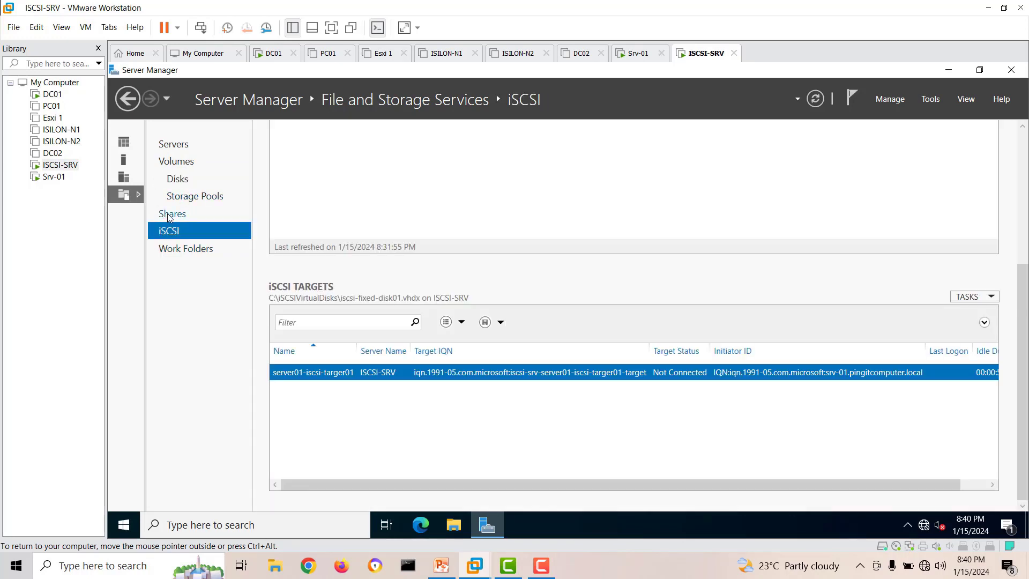
left_click(169, 213)
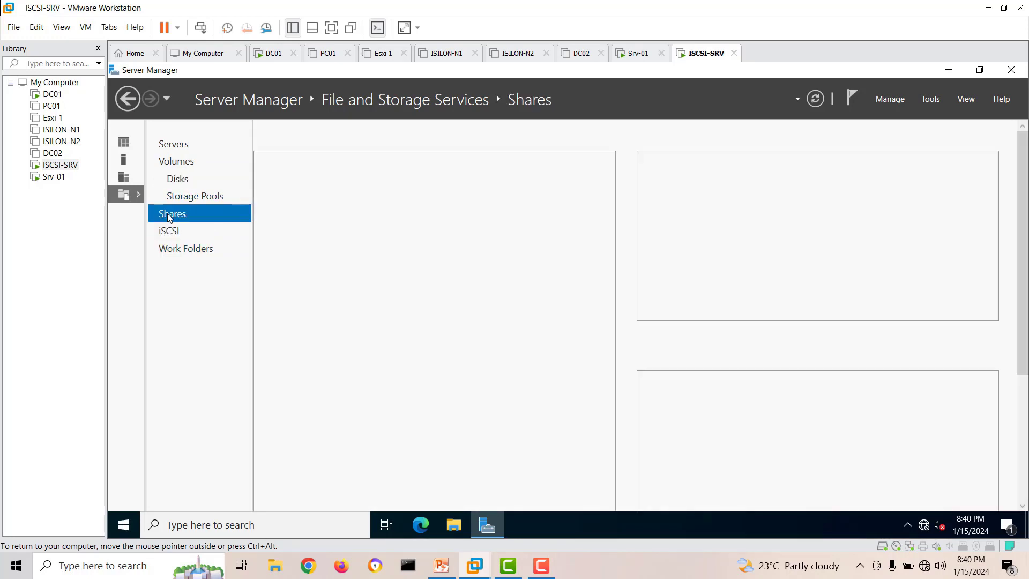
left_click(172, 179)
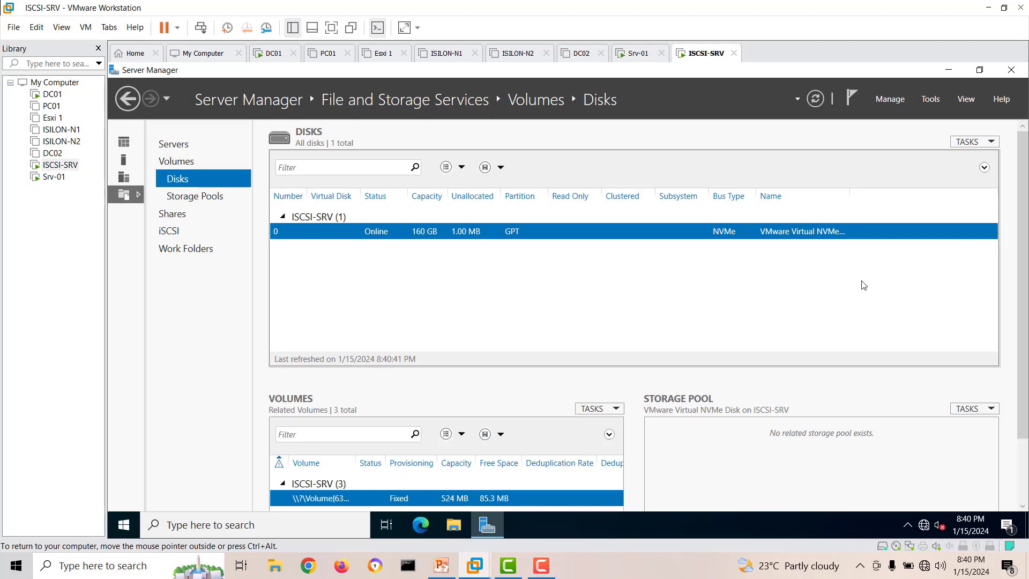
left_click(208, 200)
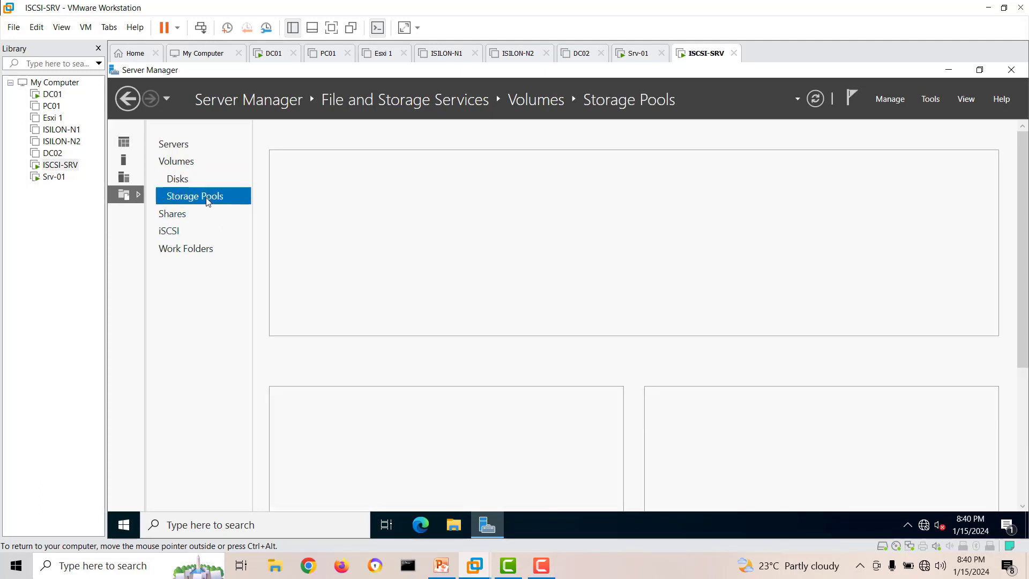
left_click(177, 229)
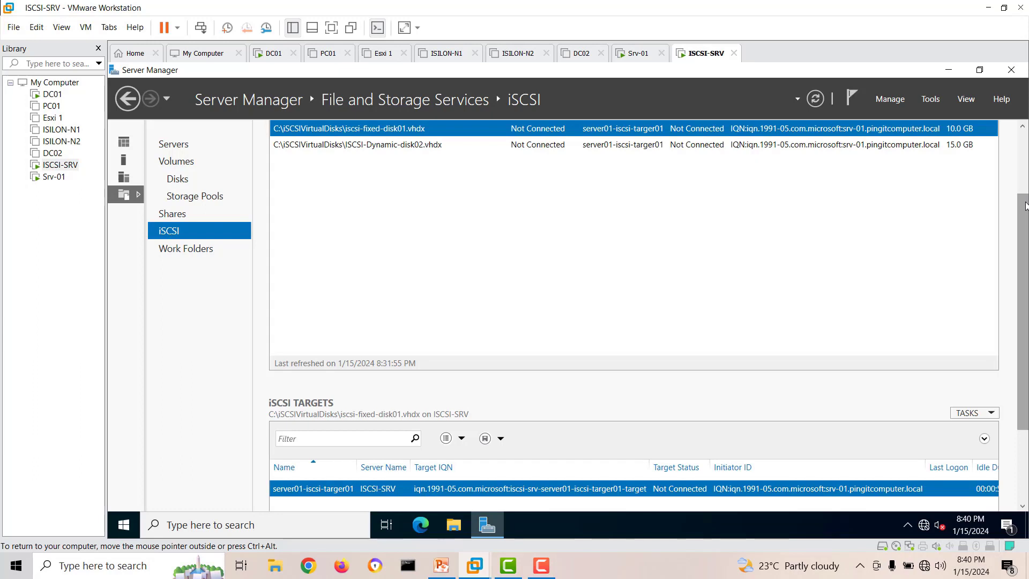
scroll(983, 154, "up", 3)
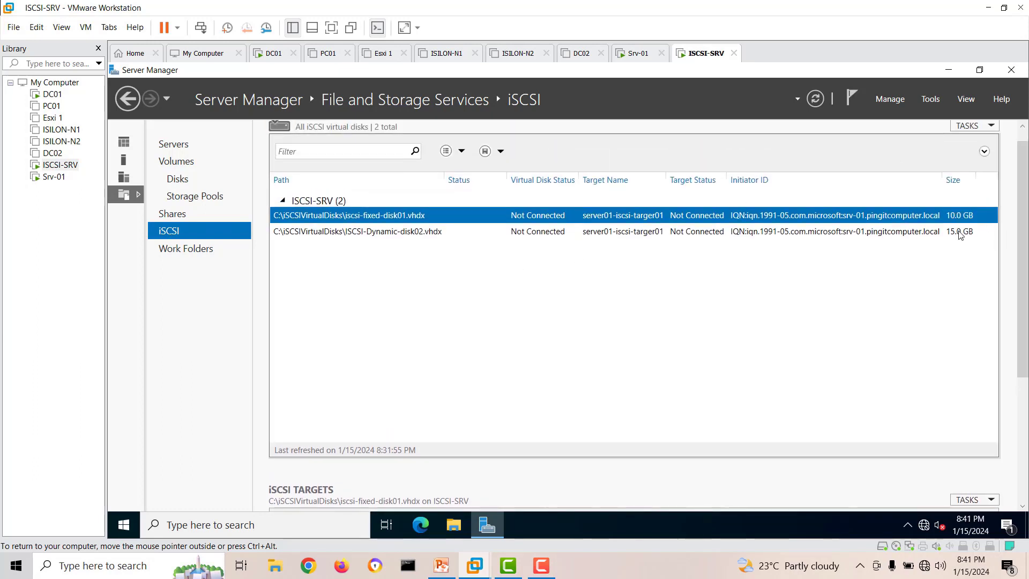
Extend iscsi-fixed-disk01.vhdx to a new size of 12 GB after 6 GB is rejected as too small.
right_click(390, 215)
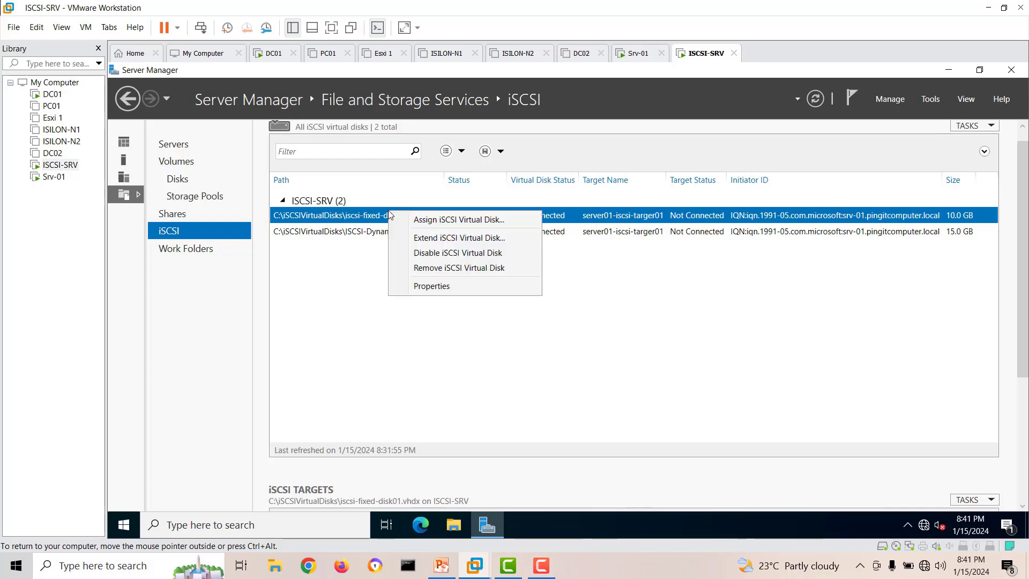
left_click(451, 239)
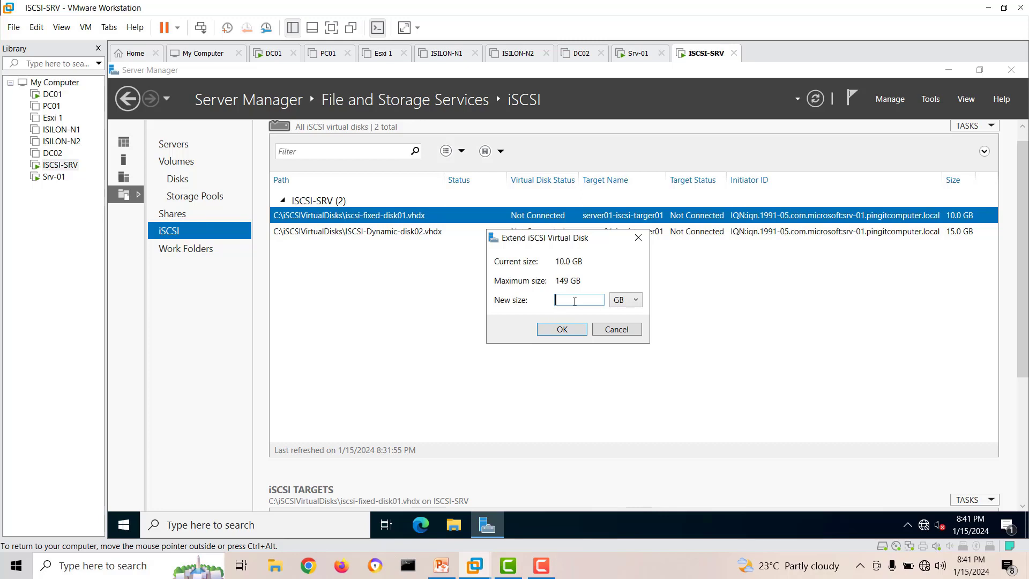
left_click(573, 328)
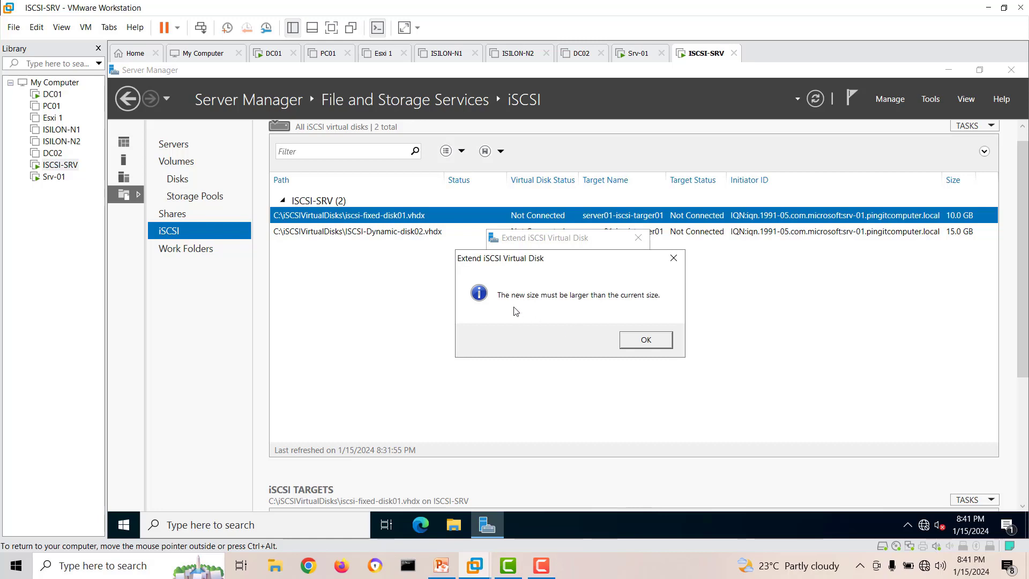
left_click(640, 342)
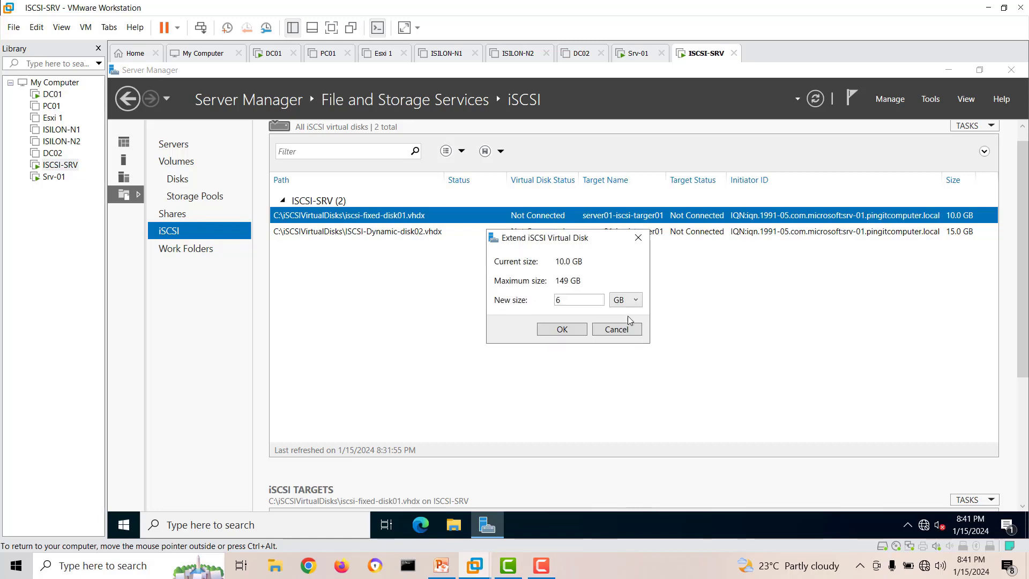
left_click_drag(567, 299, 525, 304)
type("12")
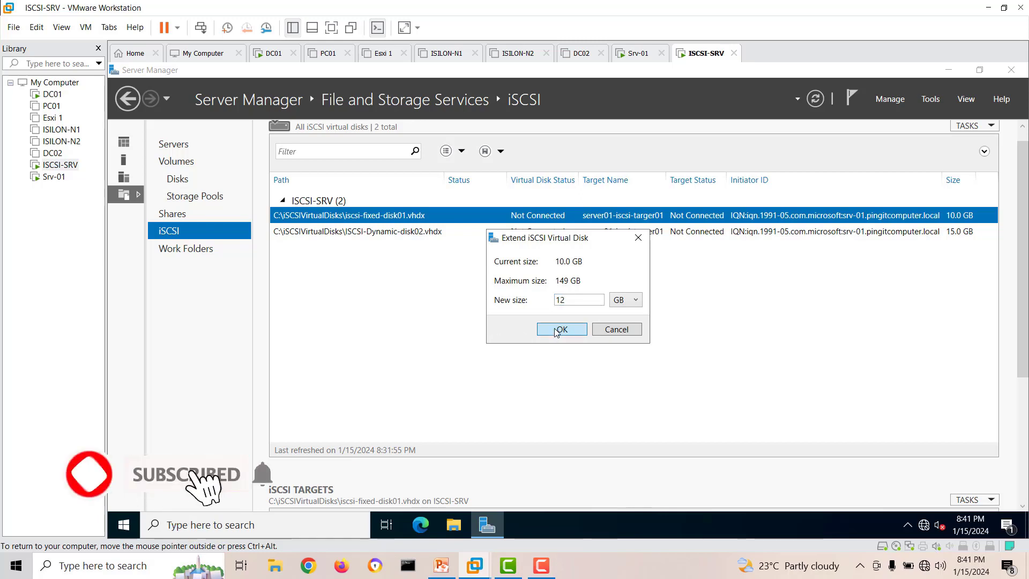
left_click(559, 329)
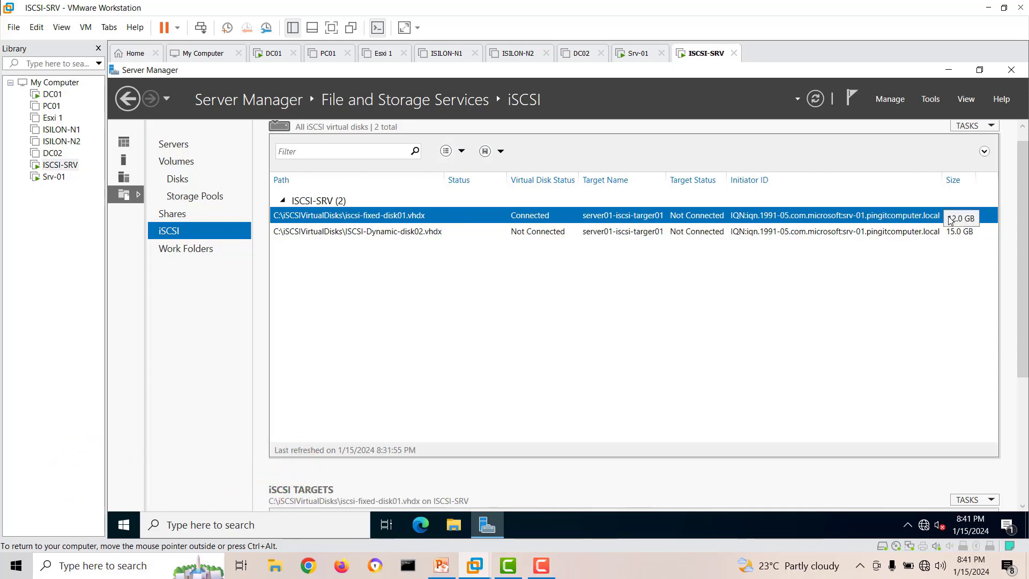
left_click(418, 234)
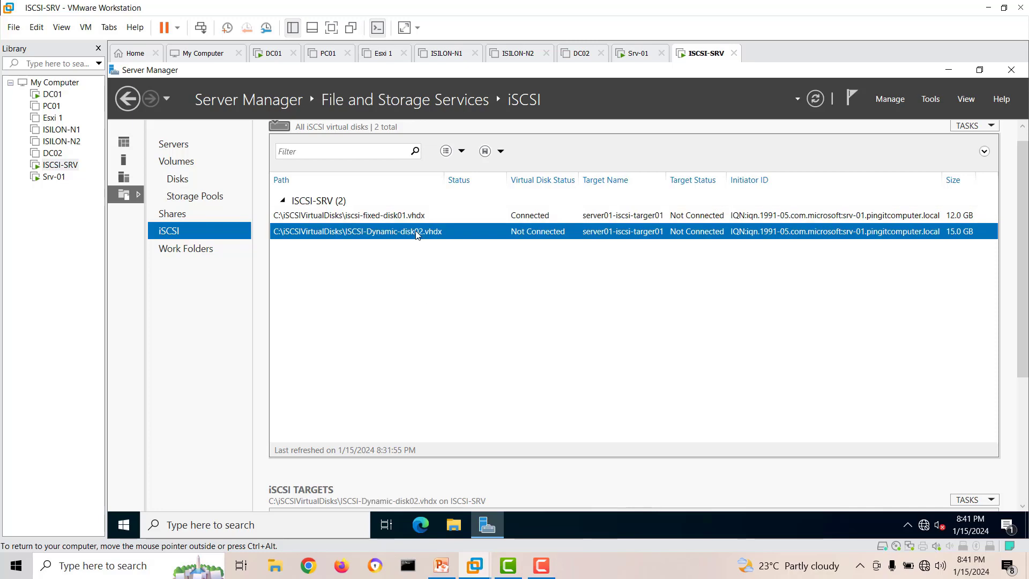
Extend the ISCSI-Dynamic-disk02.vhdx virtual disk to 20 GB.
right_click(417, 234)
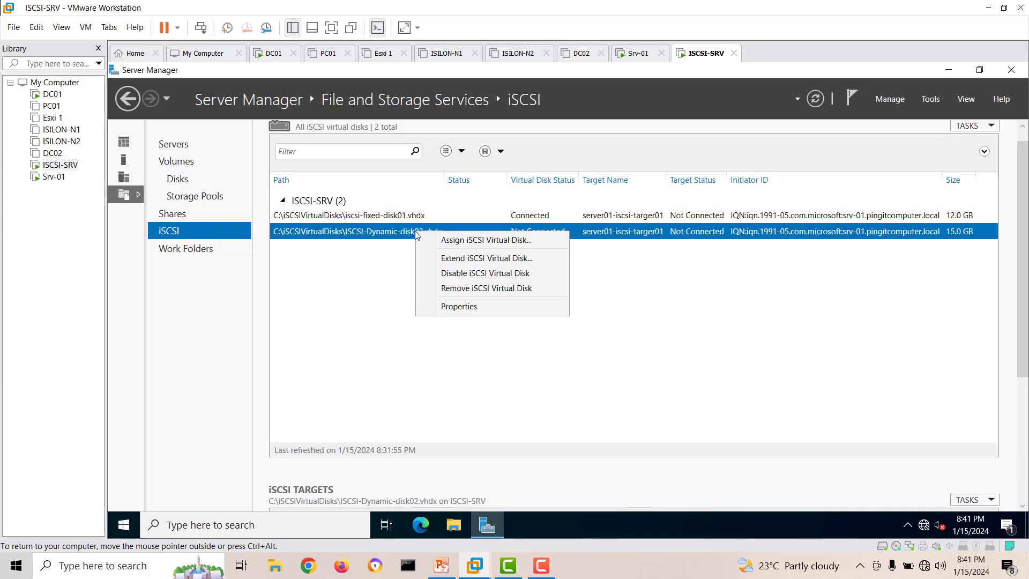
left_click(443, 258)
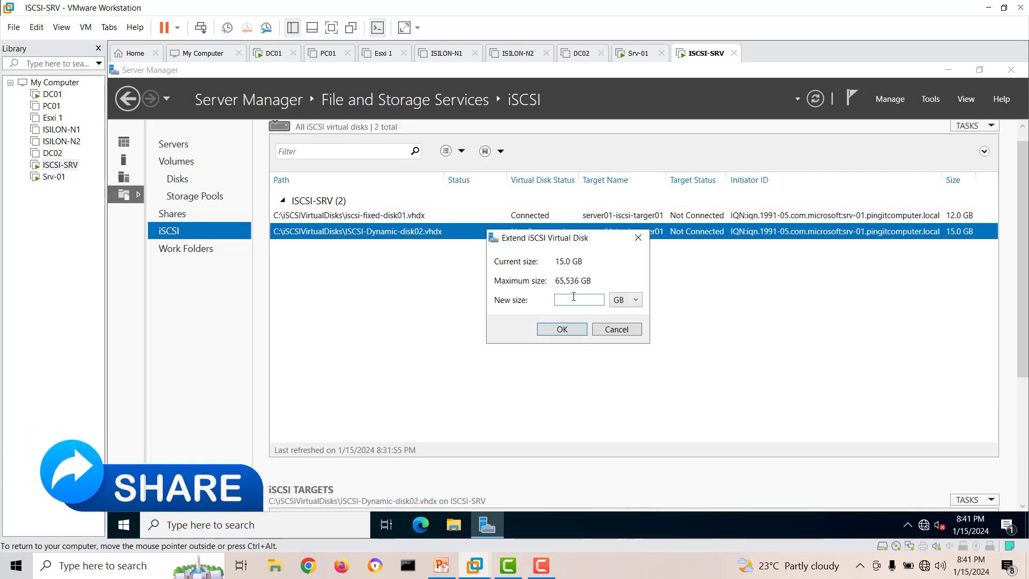
type("20")
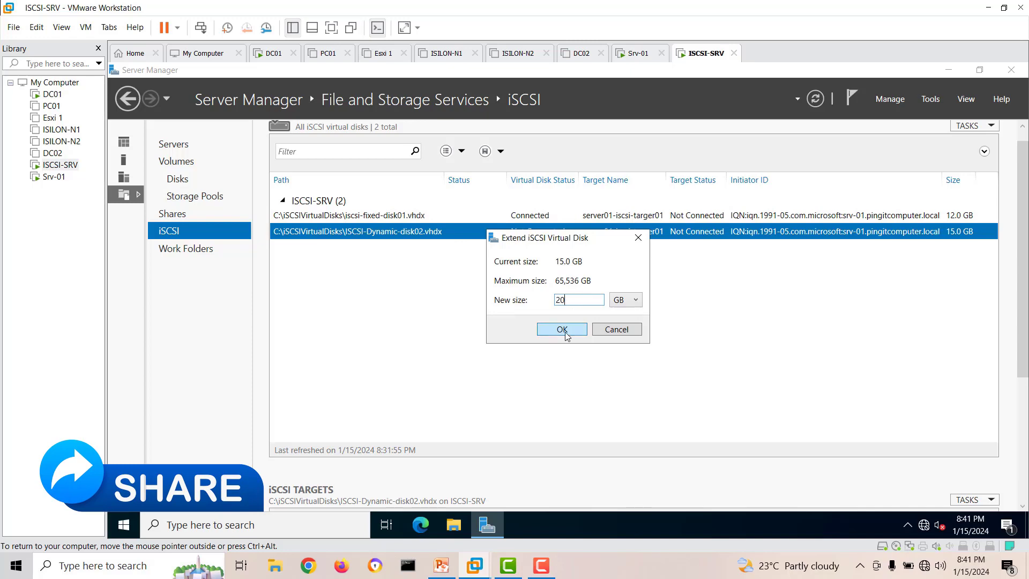
left_click(563, 331)
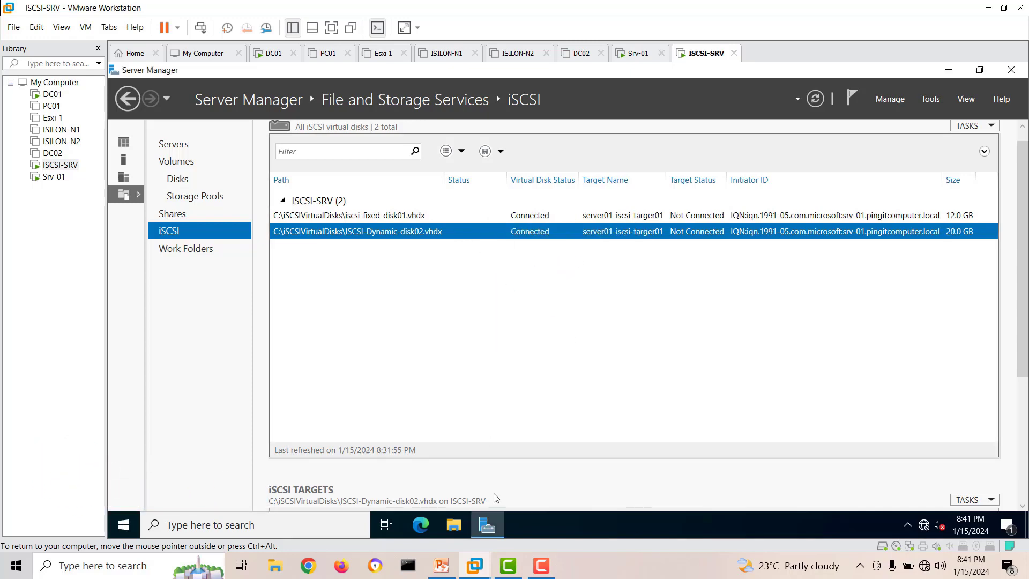
On Srv-01, close Computer Management and Server Manager.
left_click(54, 177)
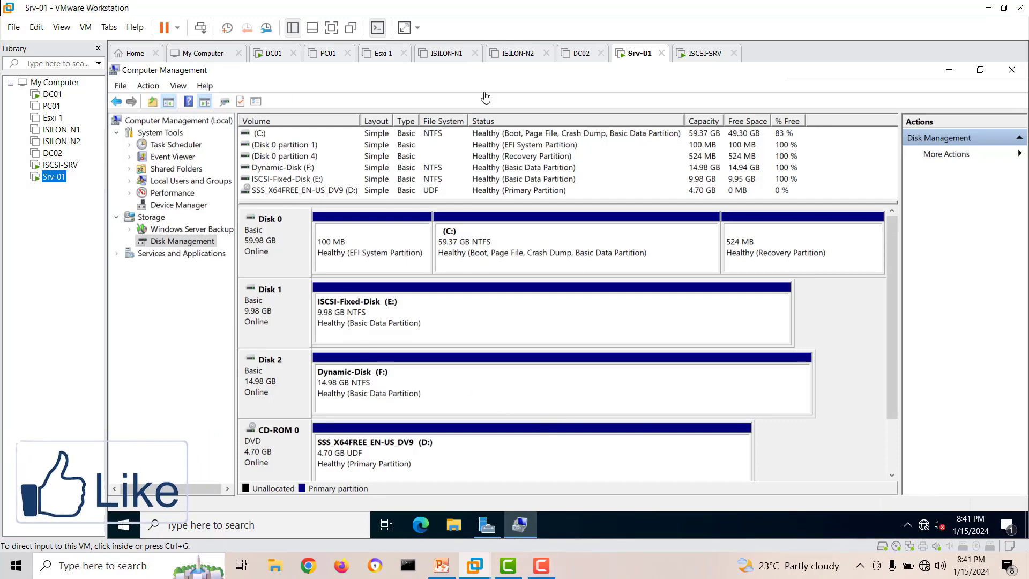
left_click(1012, 70)
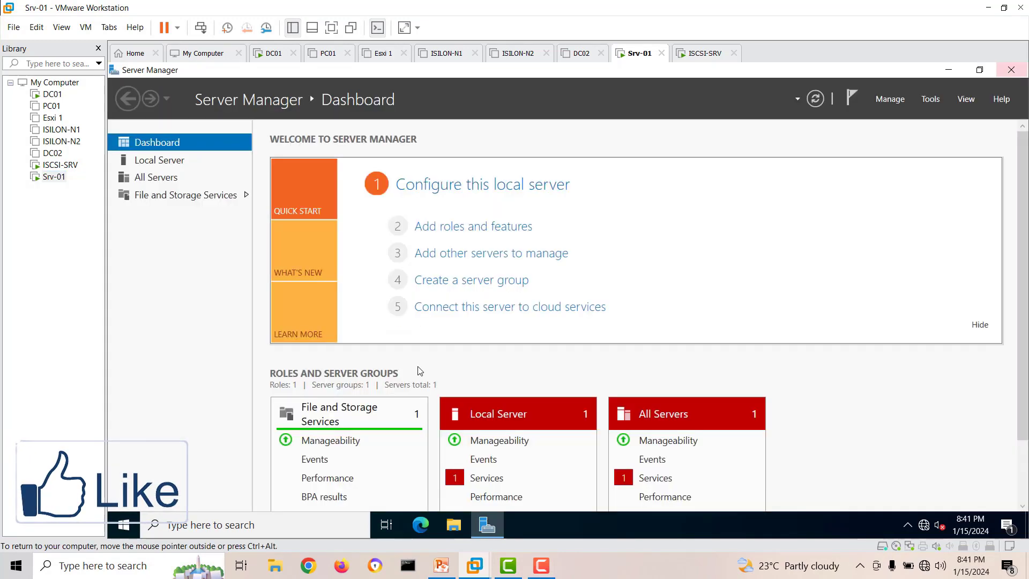
left_click(1011, 71)
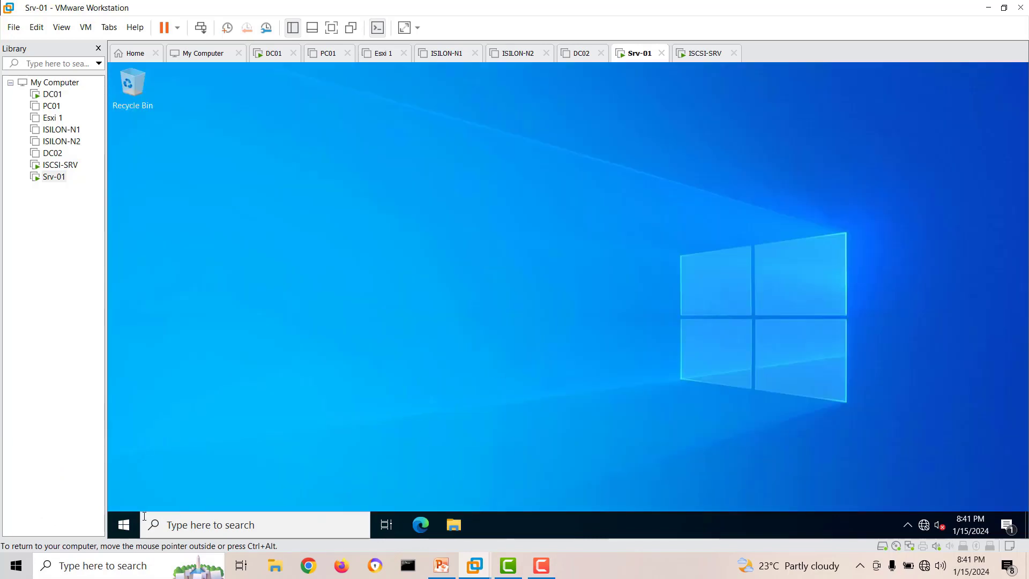
Launch Server Manager from Start and open Computer Management from its Tools menu.
left_click(458, 522)
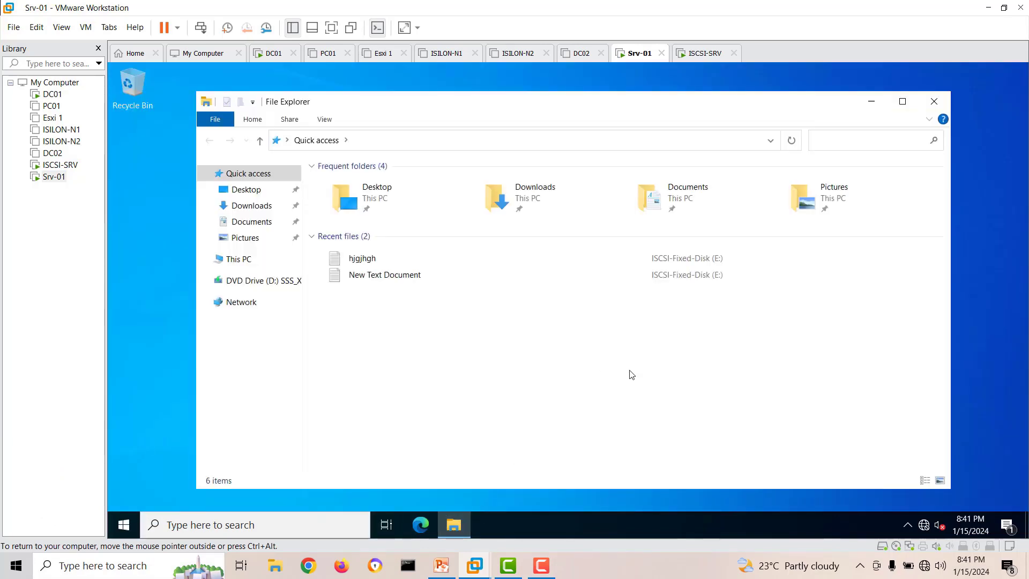
left_click(933, 101)
left_click(132, 525)
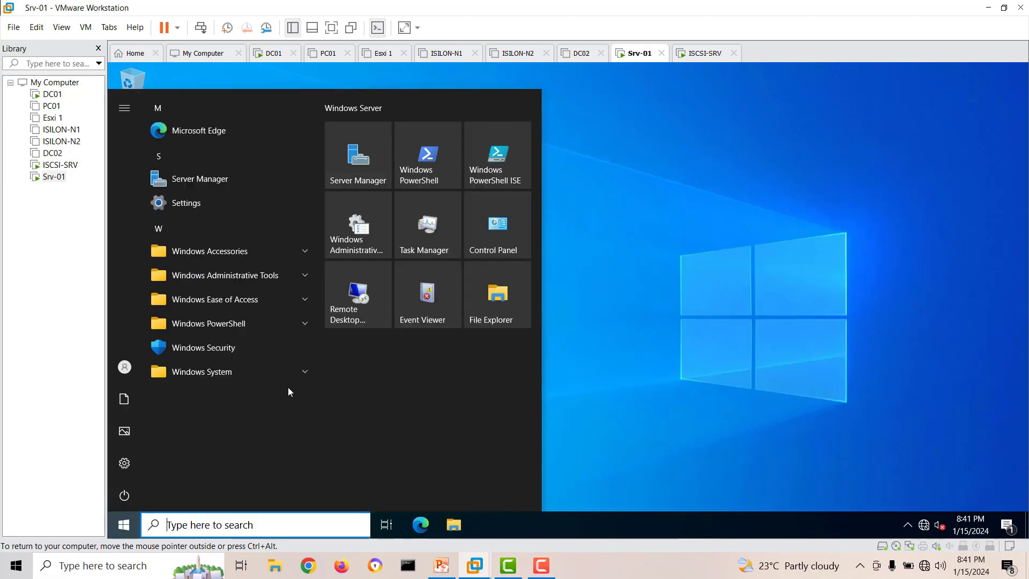
left_click(378, 182)
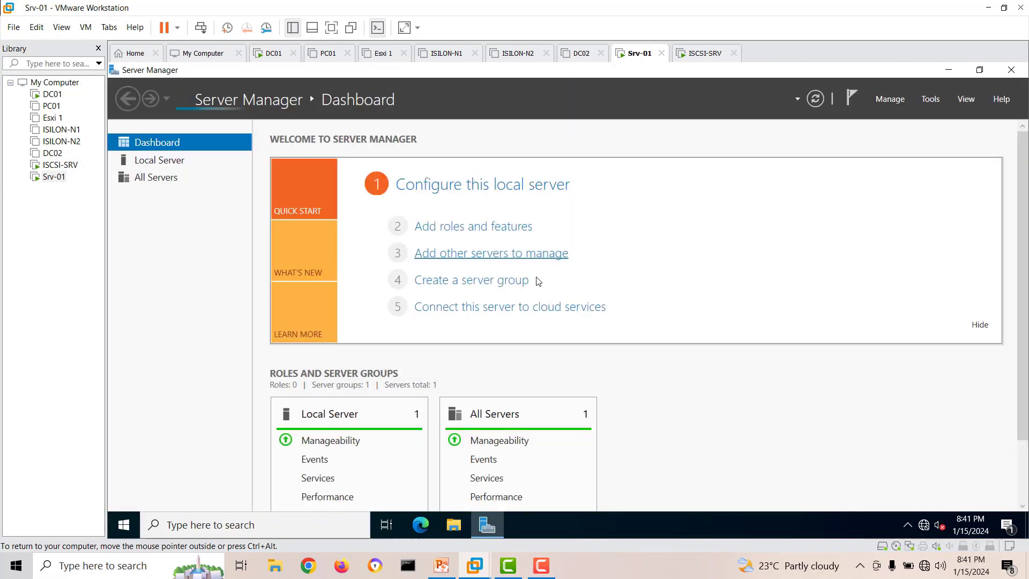
left_click(927, 100)
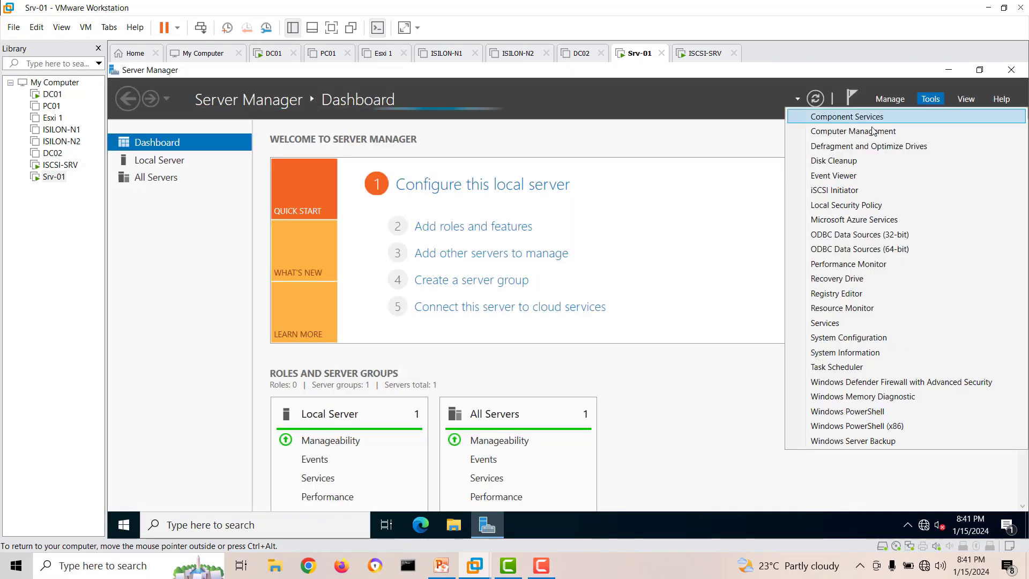
left_click(857, 131)
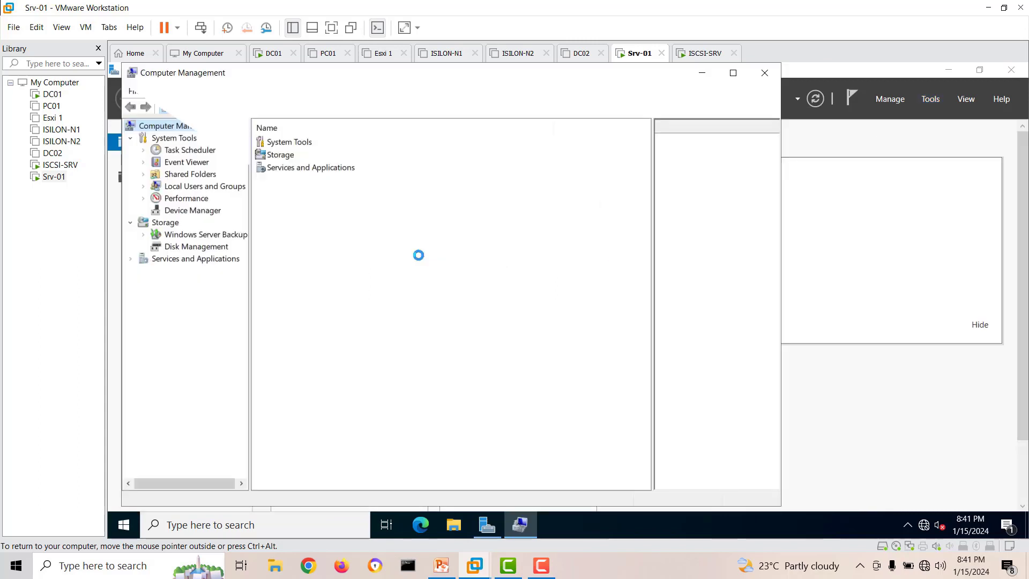
Show Disk Management maximized with Disk 0 visible, and bring up options for Disk 1's 2.00 GB unallocated space.
left_click(198, 211)
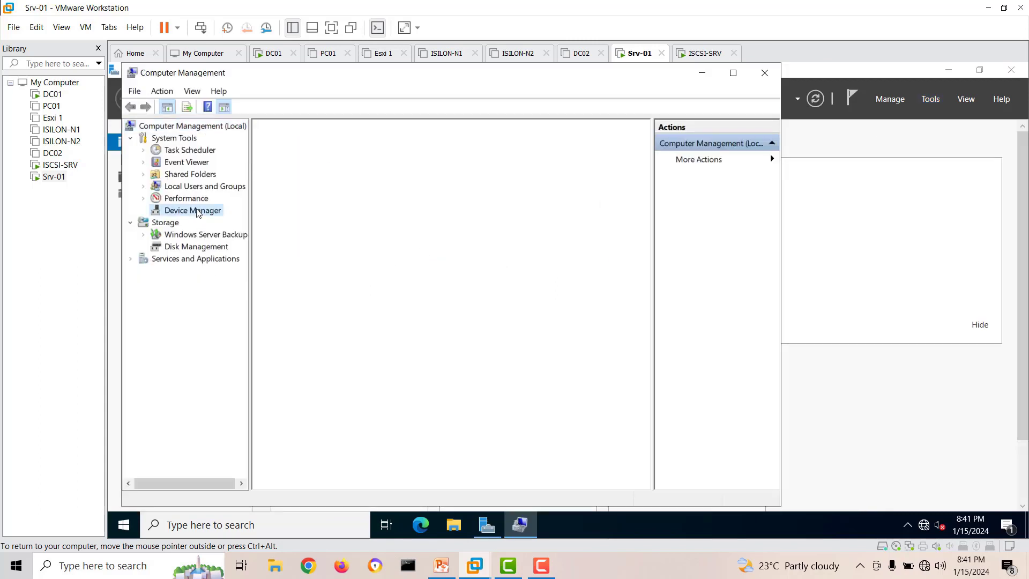
left_click(187, 248)
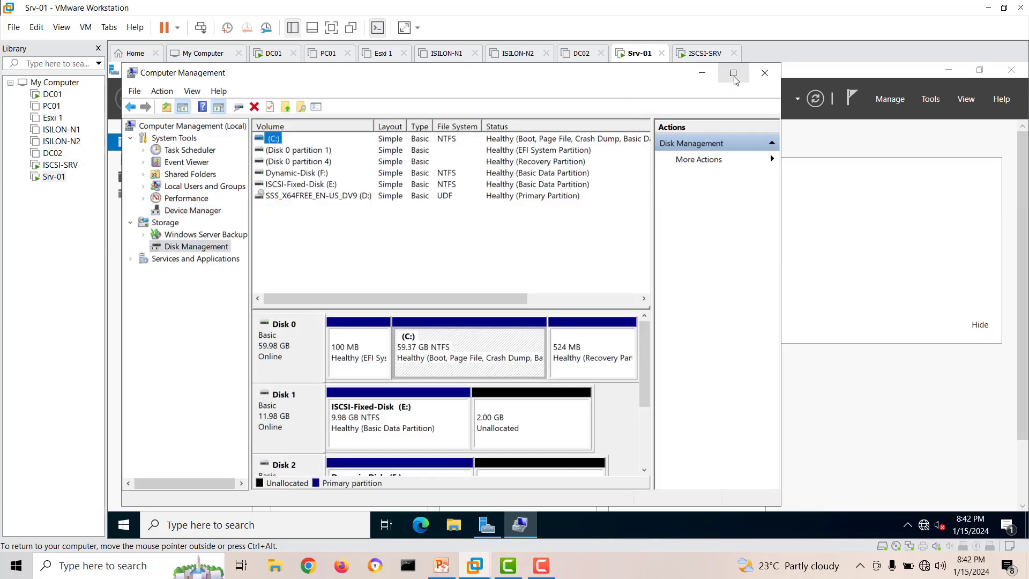
left_click(733, 74)
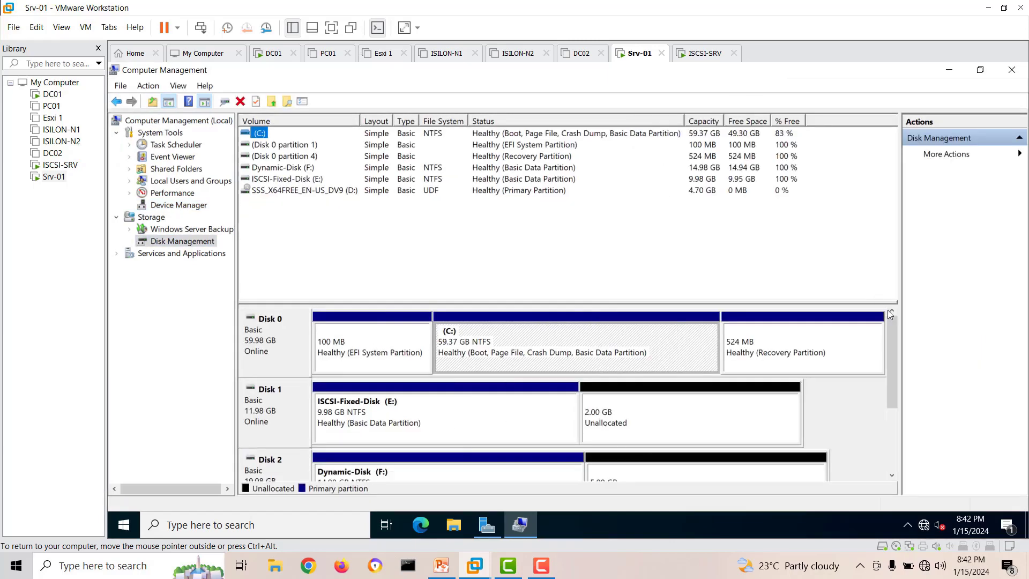
left_click_drag(886, 321, 895, 365)
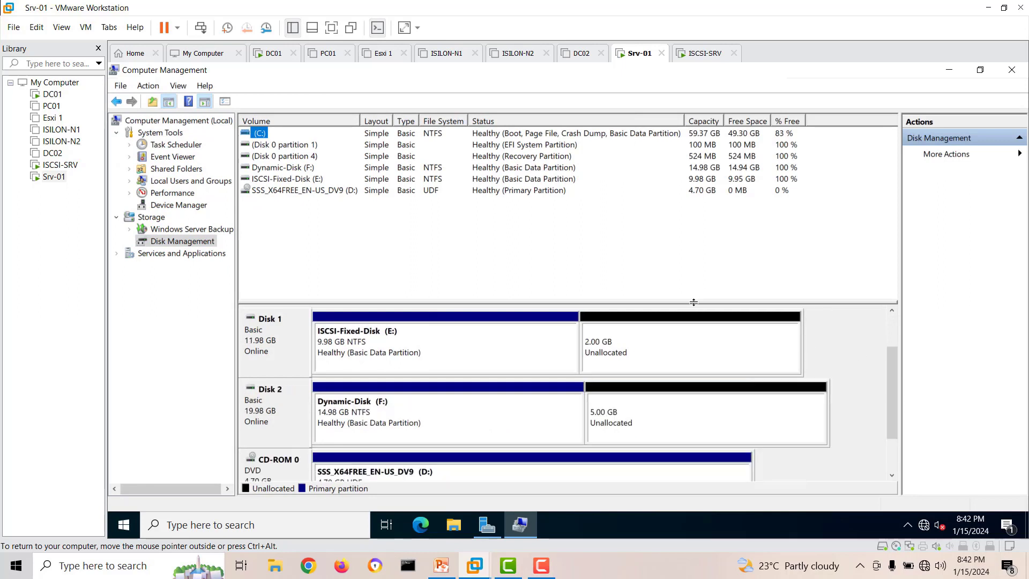
left_click_drag(693, 302, 689, 229)
right_click(669, 336)
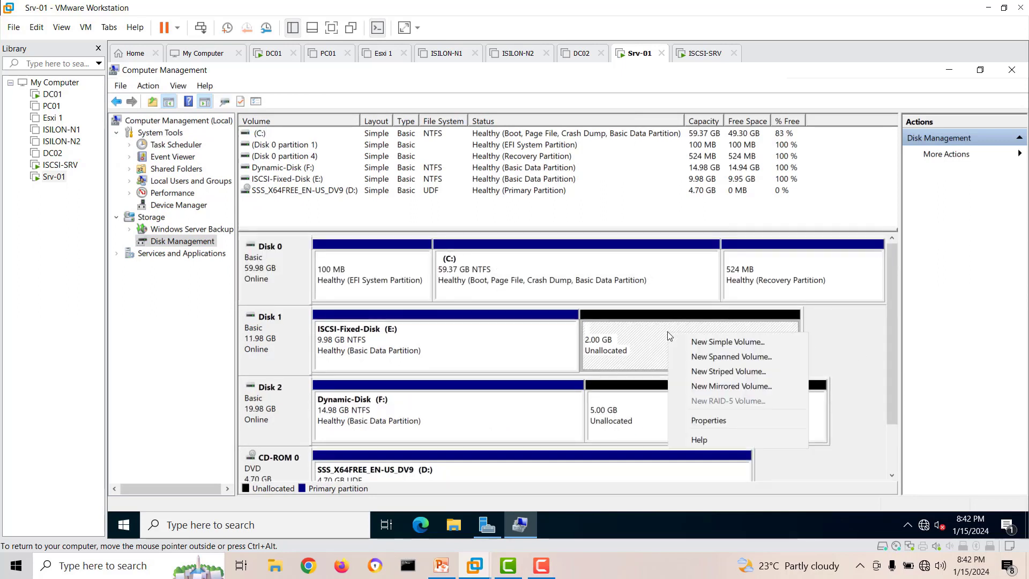
Create a simple volume with default size and drive letter G:, labelled 'fixed 2 disk'.
left_click(698, 343)
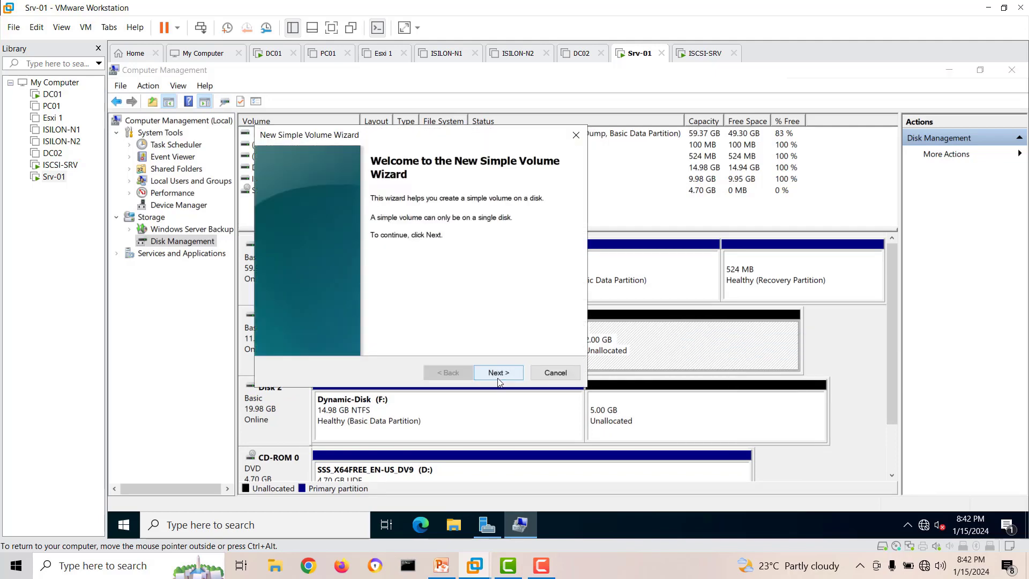
left_click(498, 376)
left_click(498, 375)
left_click(499, 374)
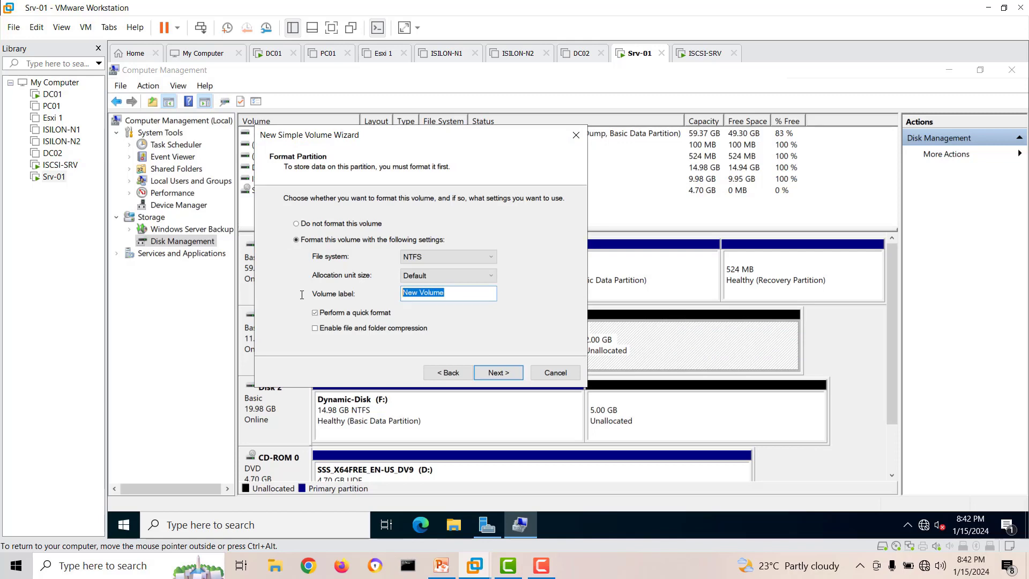
type("fixed 2 disk")
left_click(497, 373)
left_click(497, 373)
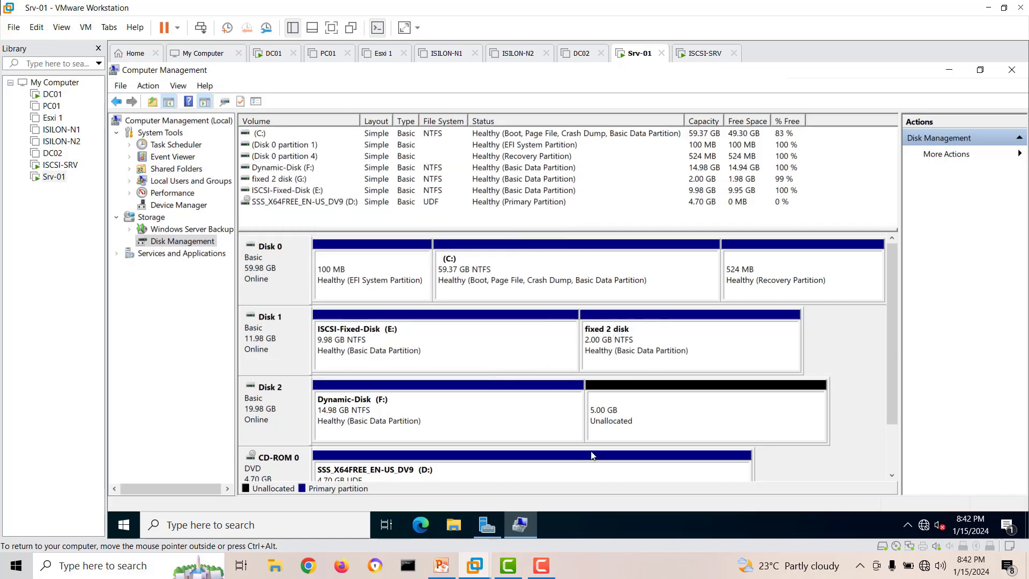
Extend Dynamic-Disk (F:) with Disk 2's 5120 MB of free space, making it 19.98 GB.
right_click(546, 422)
left_click(600, 327)
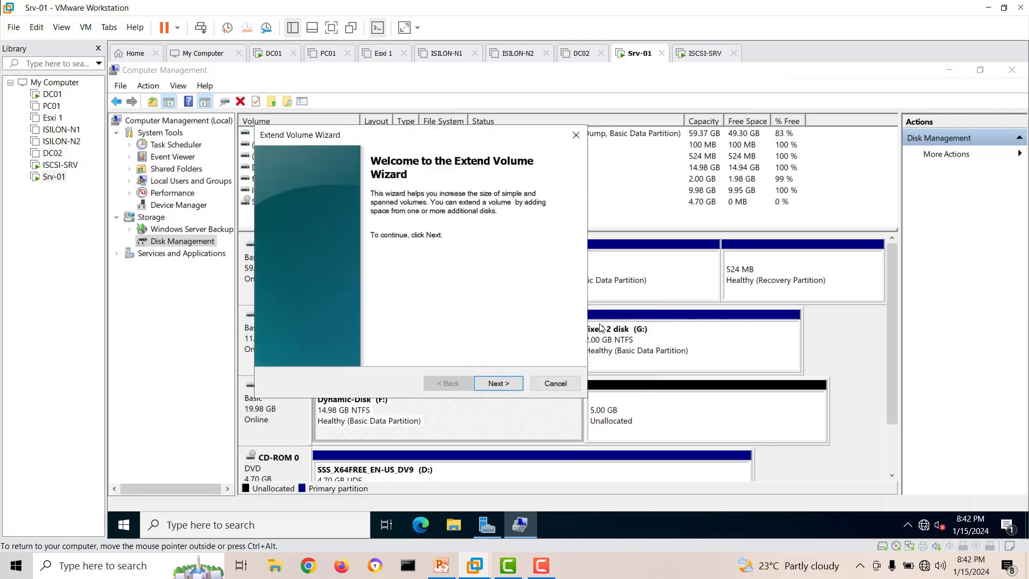
left_click(498, 384)
left_click(506, 386)
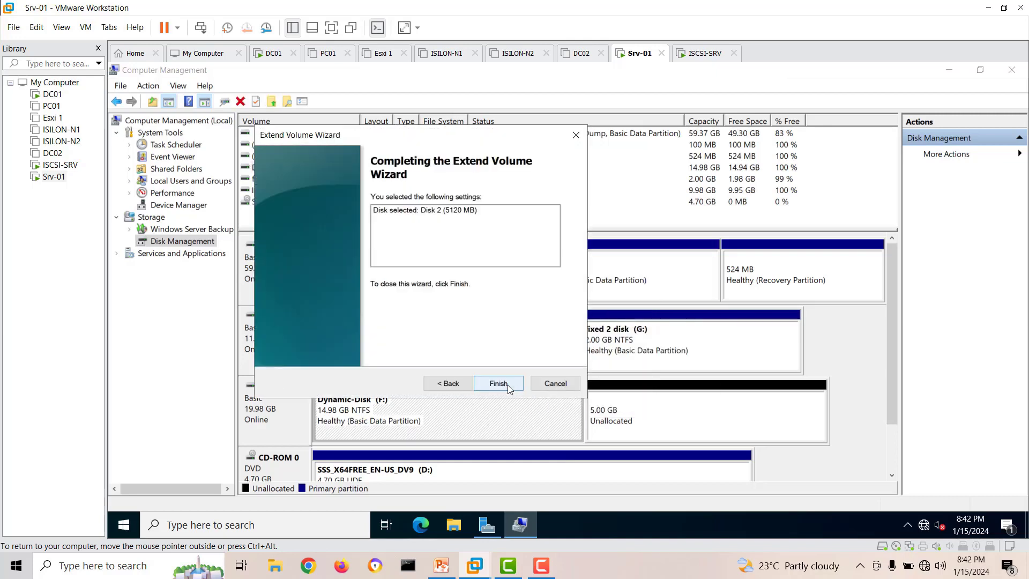
left_click(506, 385)
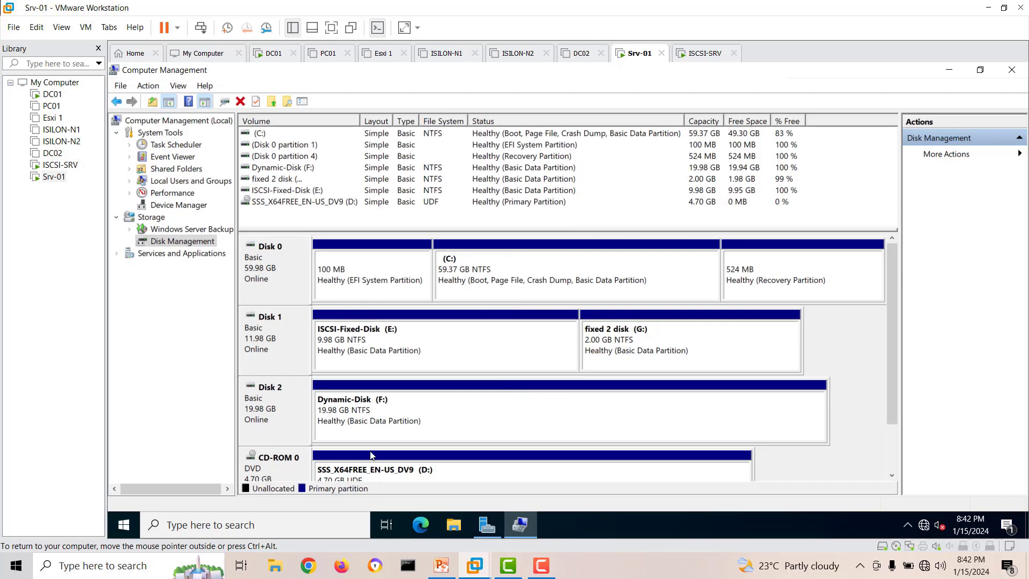
left_click(448, 521)
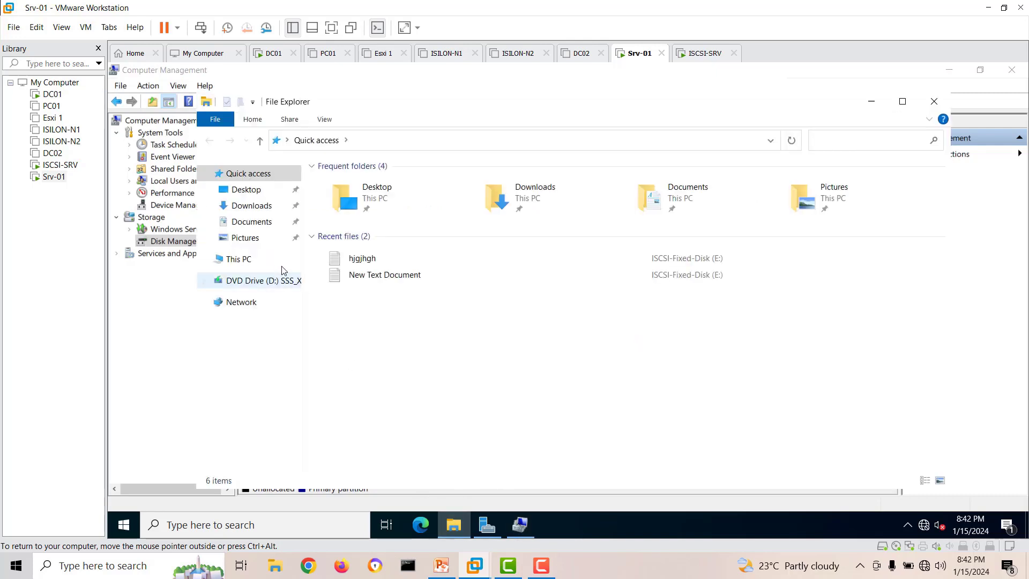
Under This PC, check the fixed 2 disk (G:) drive and inspect the three items on ISCSI-Fixed-Disk (E:).
left_click(246, 260)
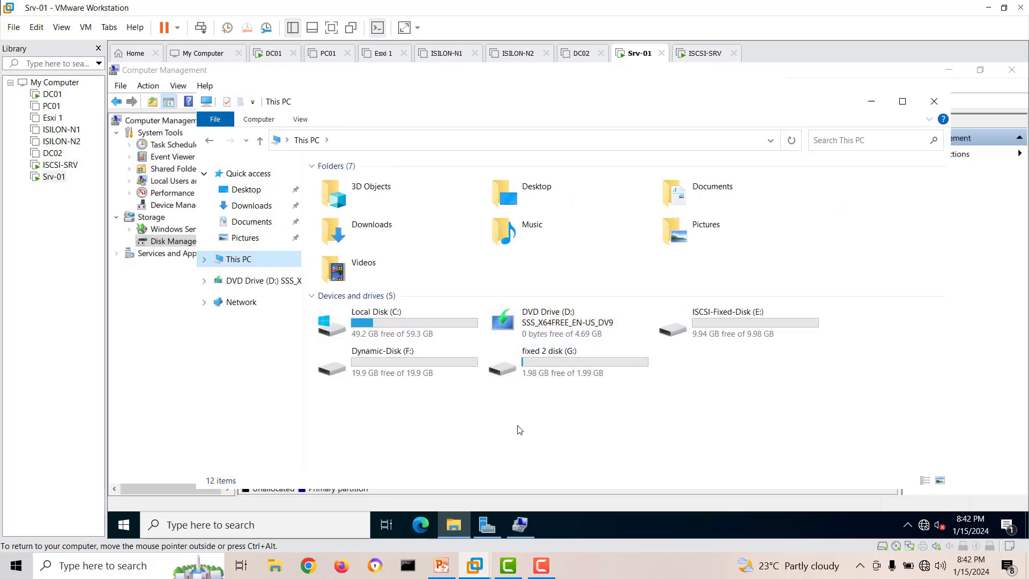
left_click(606, 348)
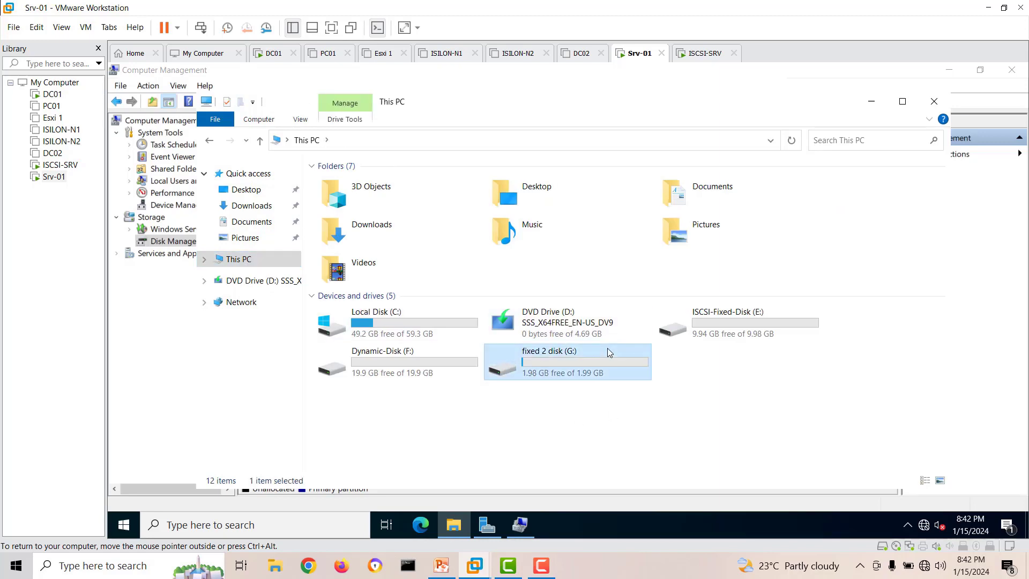
left_click(729, 329)
double_click(729, 329)
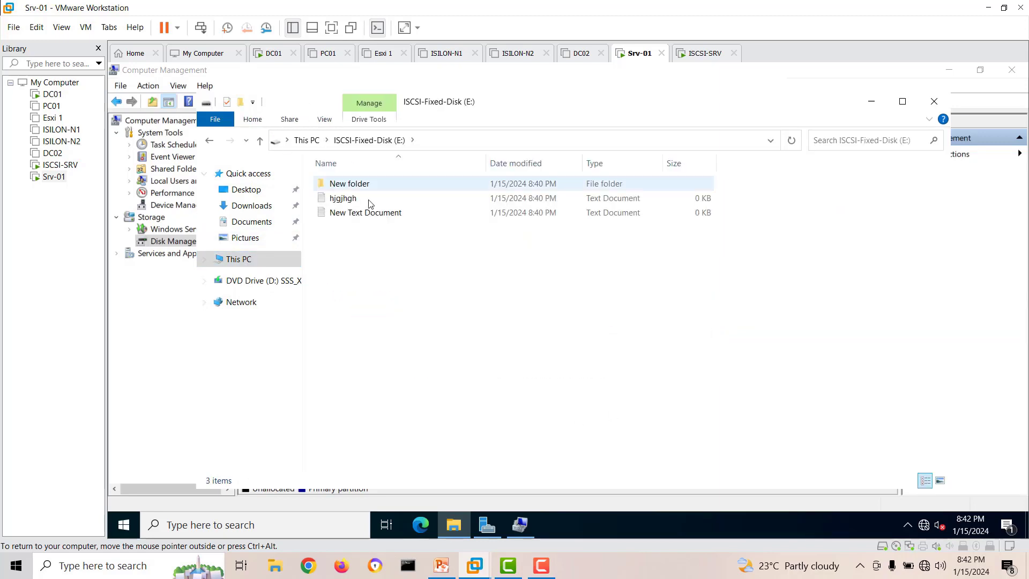
left_click_drag(439, 293, 337, 184)
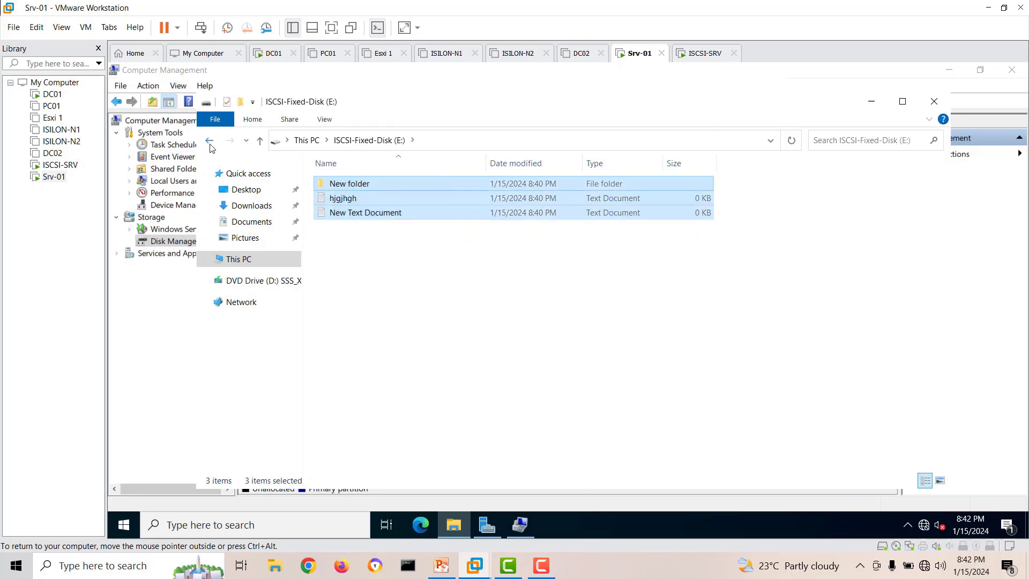
key("alt+Left")
Create a folder named New folder on Dynamic-Disk (F:).
double_click(411, 377)
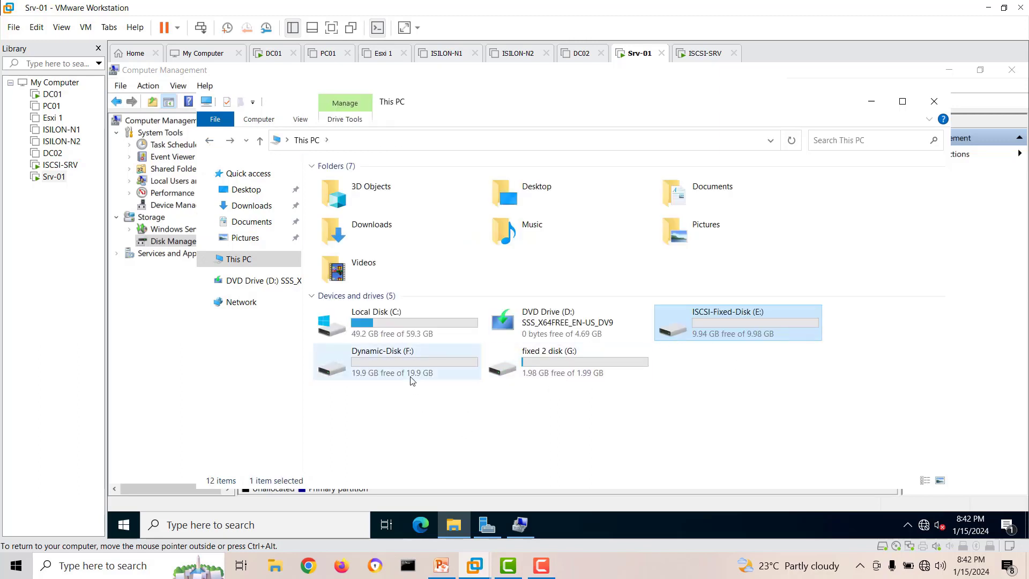
right_click(524, 226)
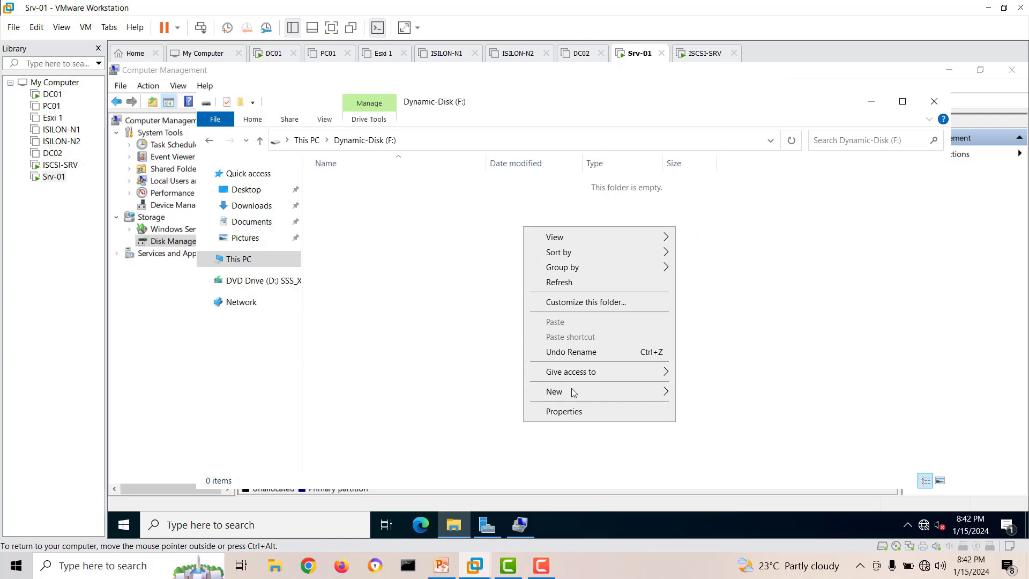
mouse_move(574, 393)
left_click(707, 393)
left_click(417, 289)
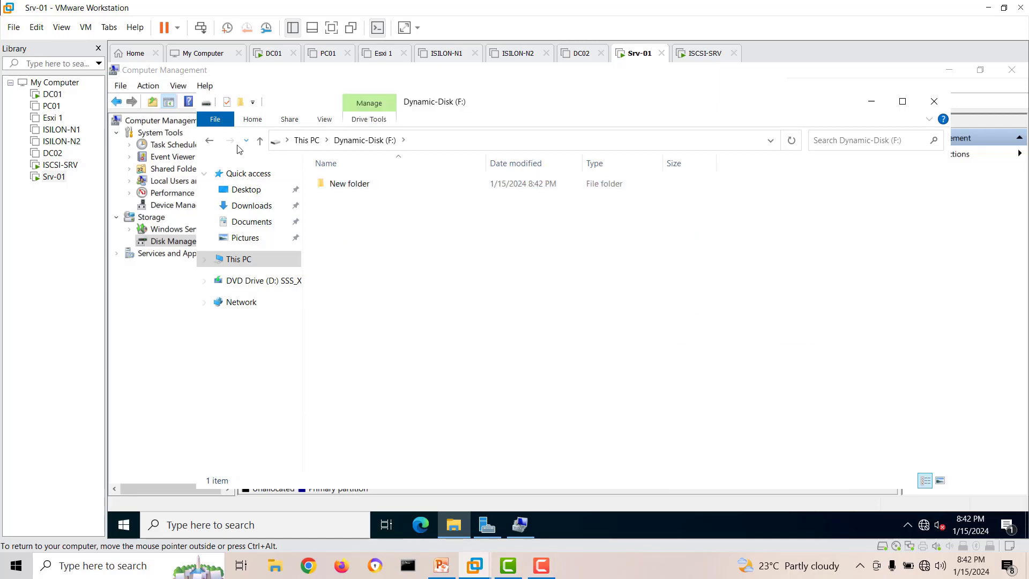